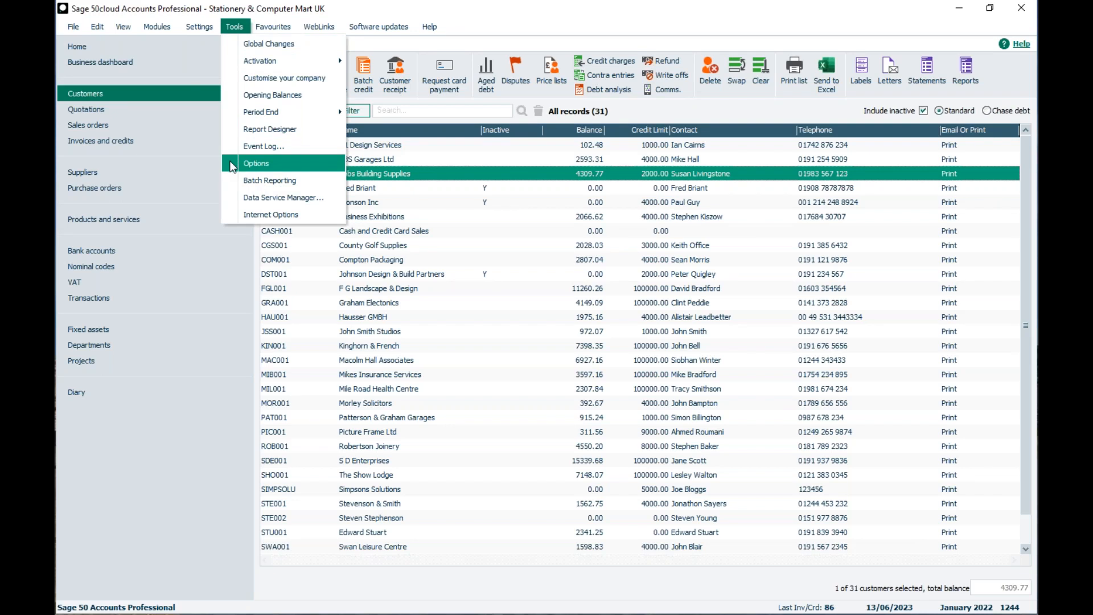
# Turn on Show gridlines for the ledgers in the program options, closing all other open windows.
pyautogui.click(232, 164)
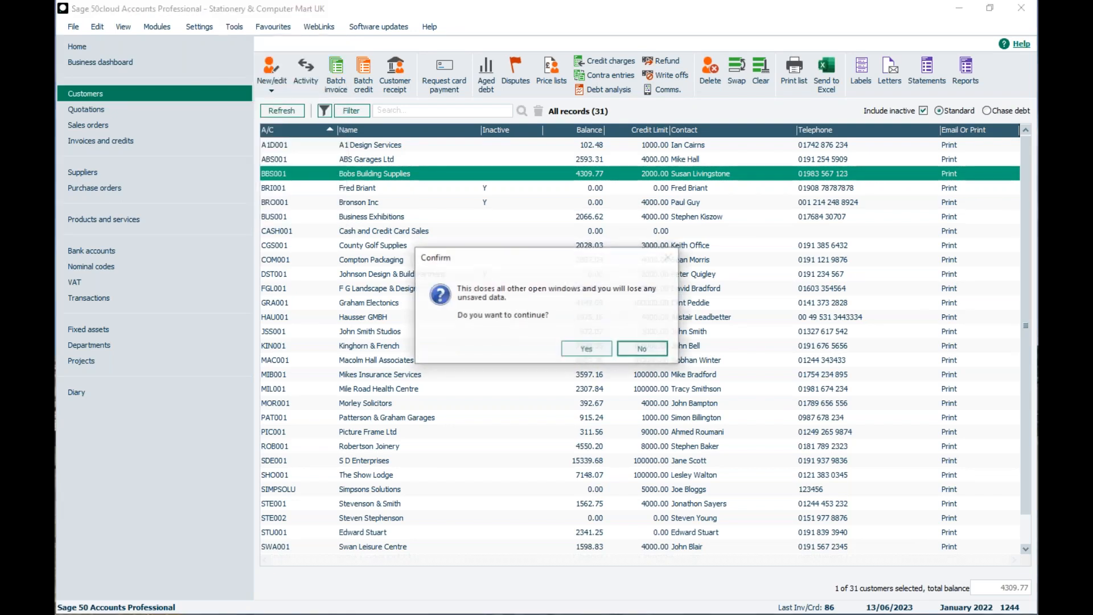
pyautogui.click(567, 348)
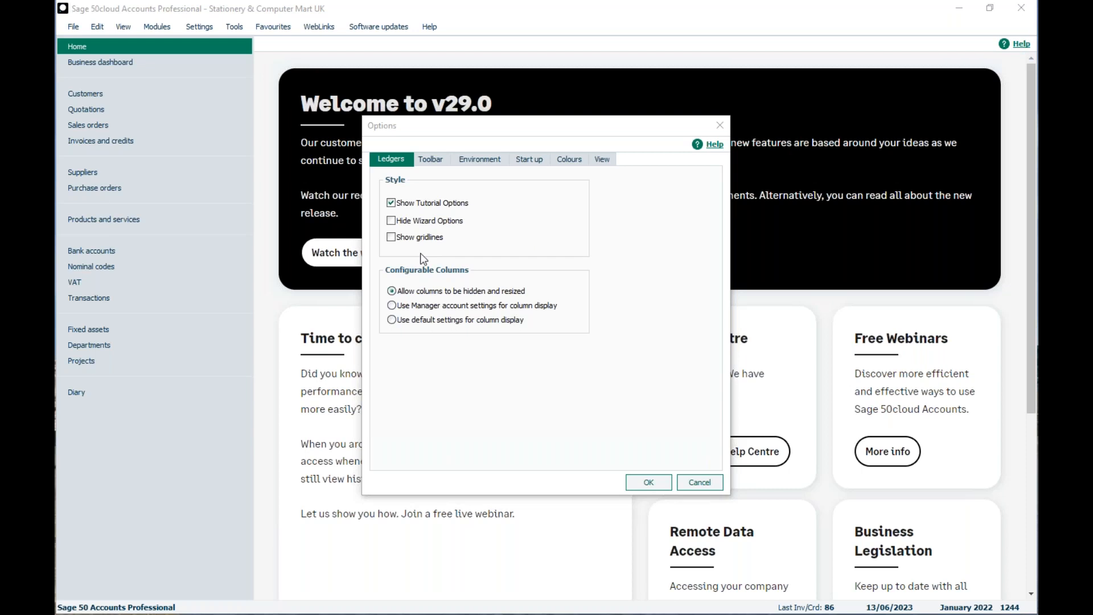
pyautogui.click(392, 237)
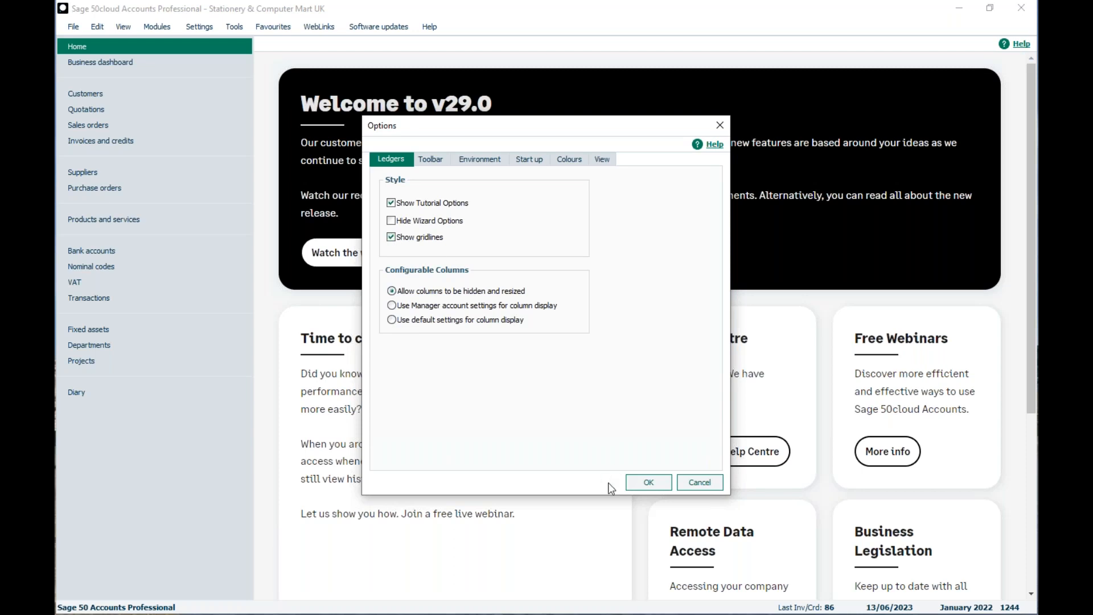
pyautogui.click(649, 483)
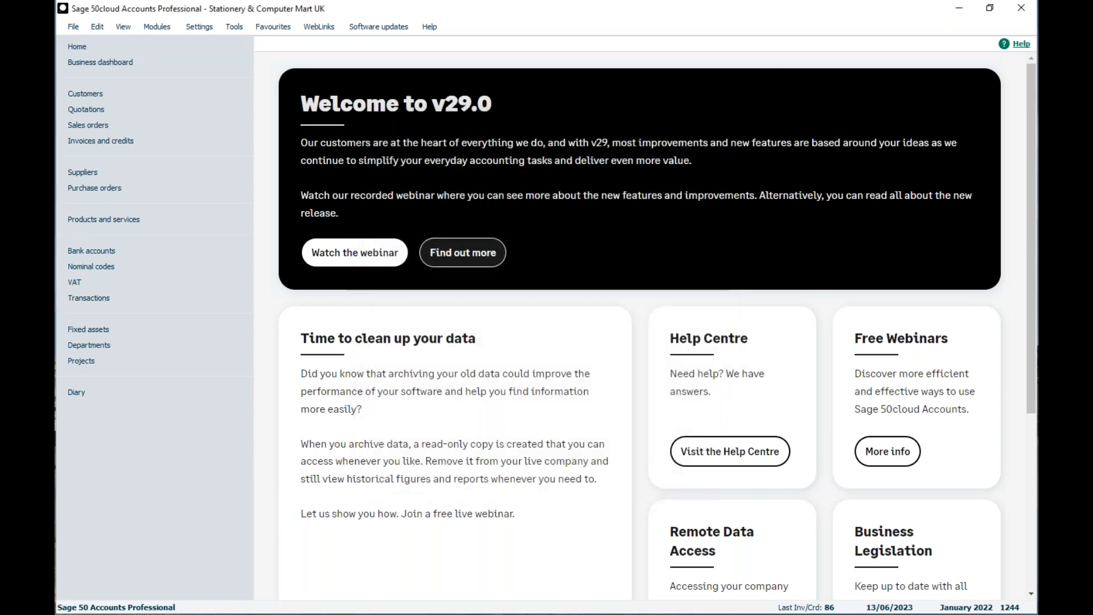
# View the gridlines in the Customers, Quotations, Sales orders, and Invoices and credits lists.
pyautogui.click(142, 95)
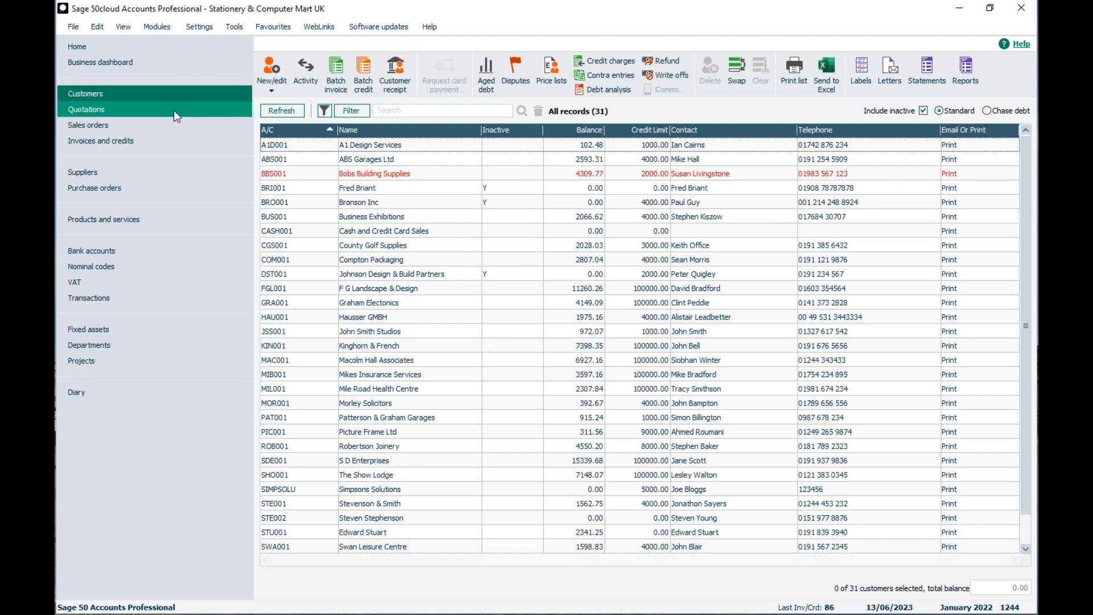
pyautogui.click(143, 107)
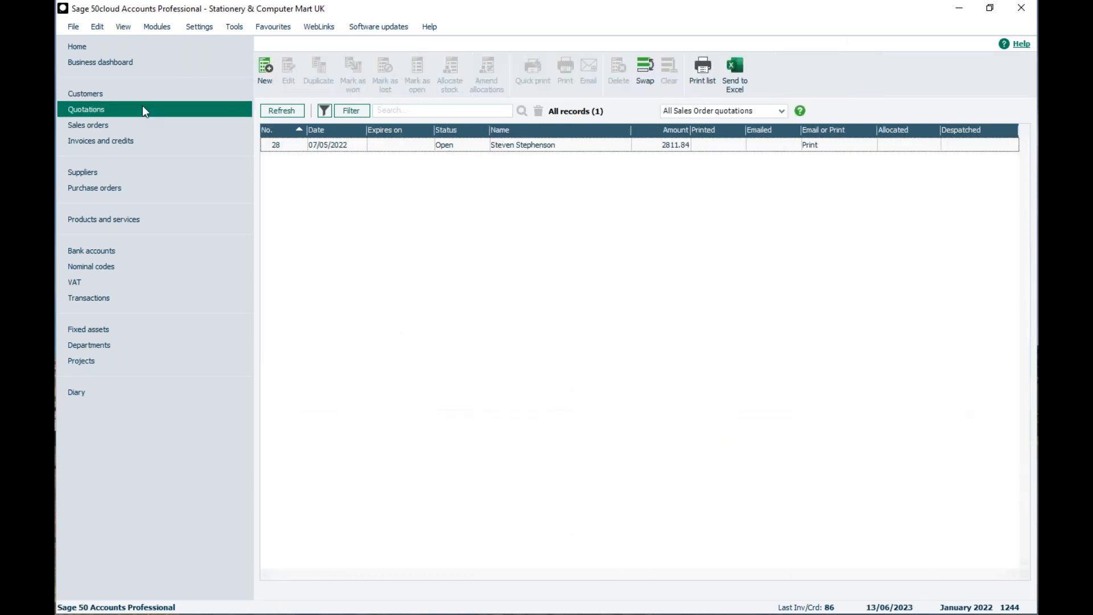
pyautogui.click(121, 127)
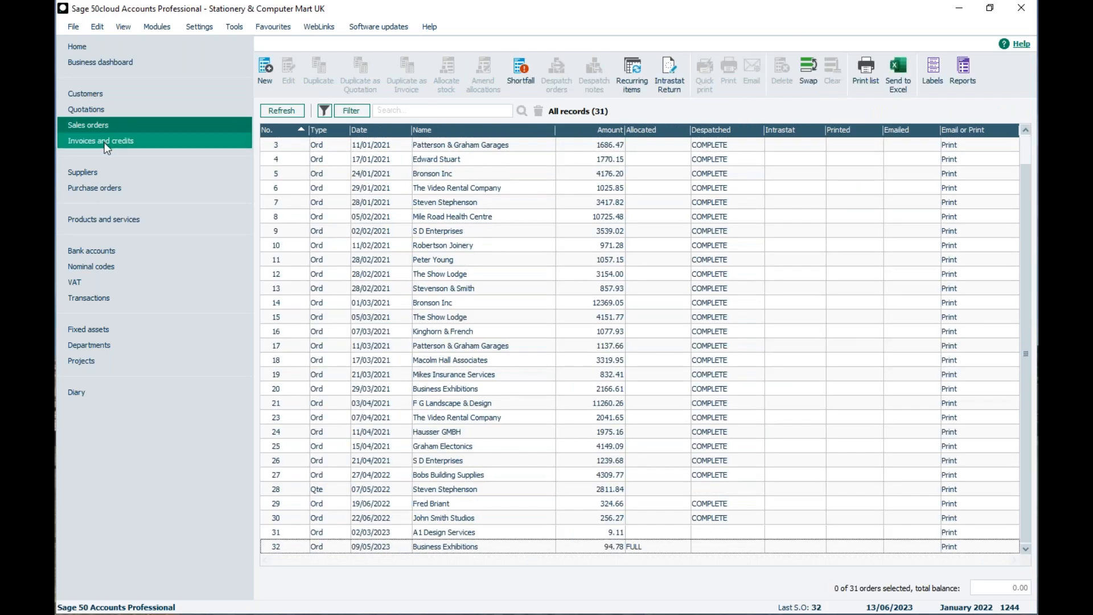
pyautogui.click(104, 142)
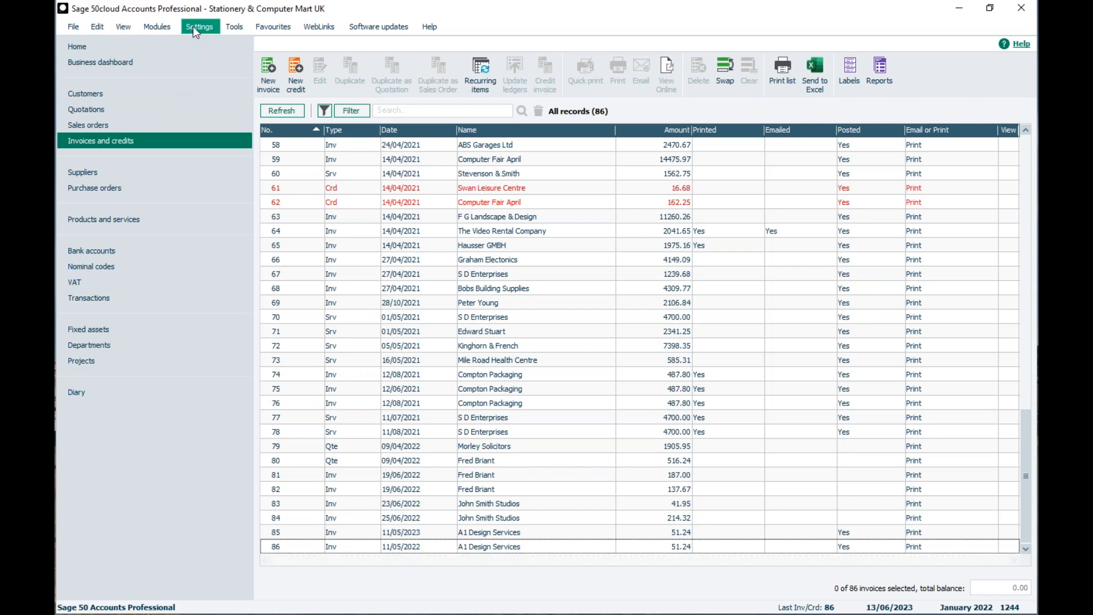
# Examine the default tasks for collapsed toolbar groups in the program options, and look over the Suppliers and Customers toolbars.
pyautogui.click(231, 26)
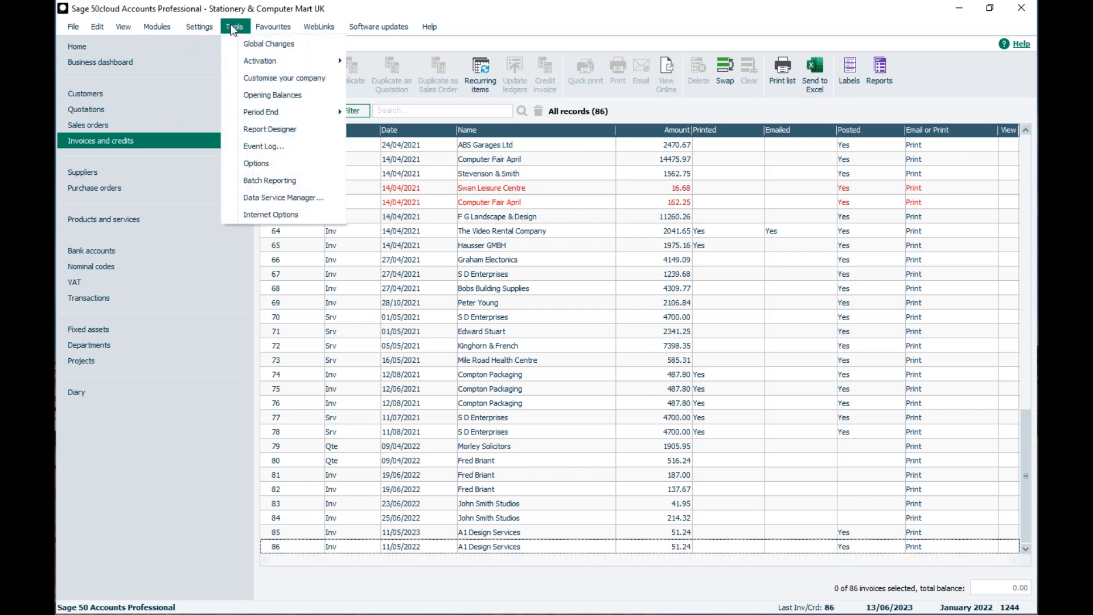
pyautogui.click(234, 165)
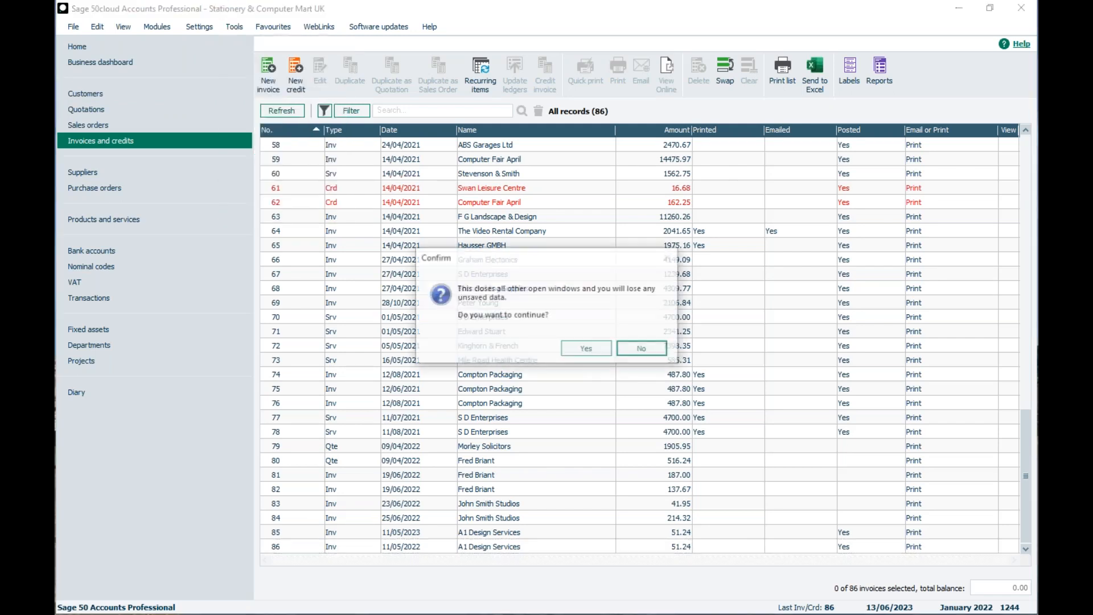
pyautogui.click(588, 349)
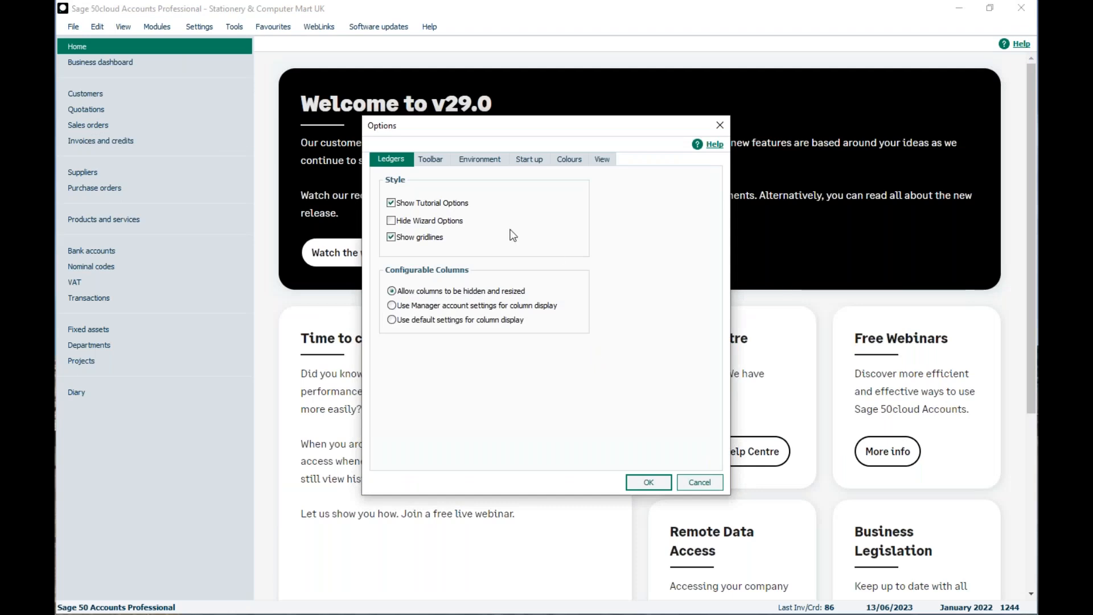
pyautogui.click(392, 237)
pyautogui.click(438, 165)
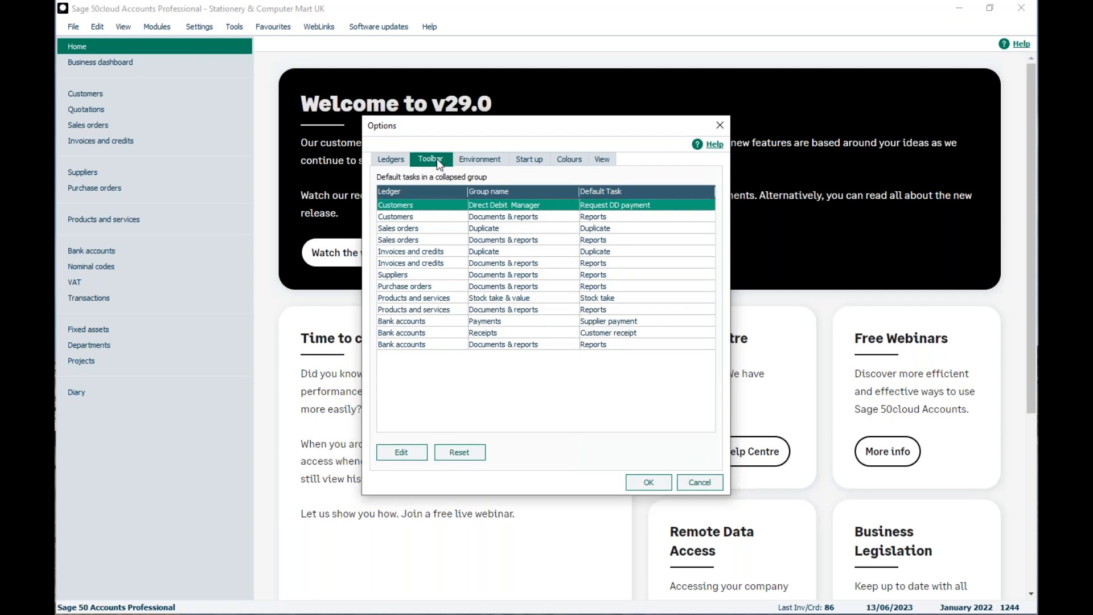
pyautogui.click(406, 217)
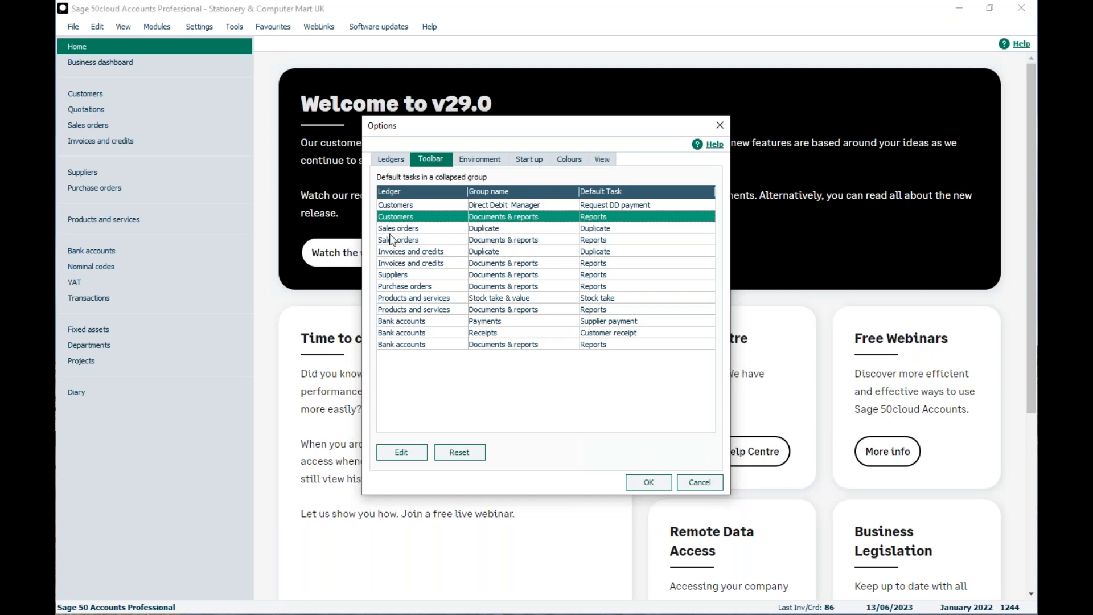
pyautogui.click(685, 482)
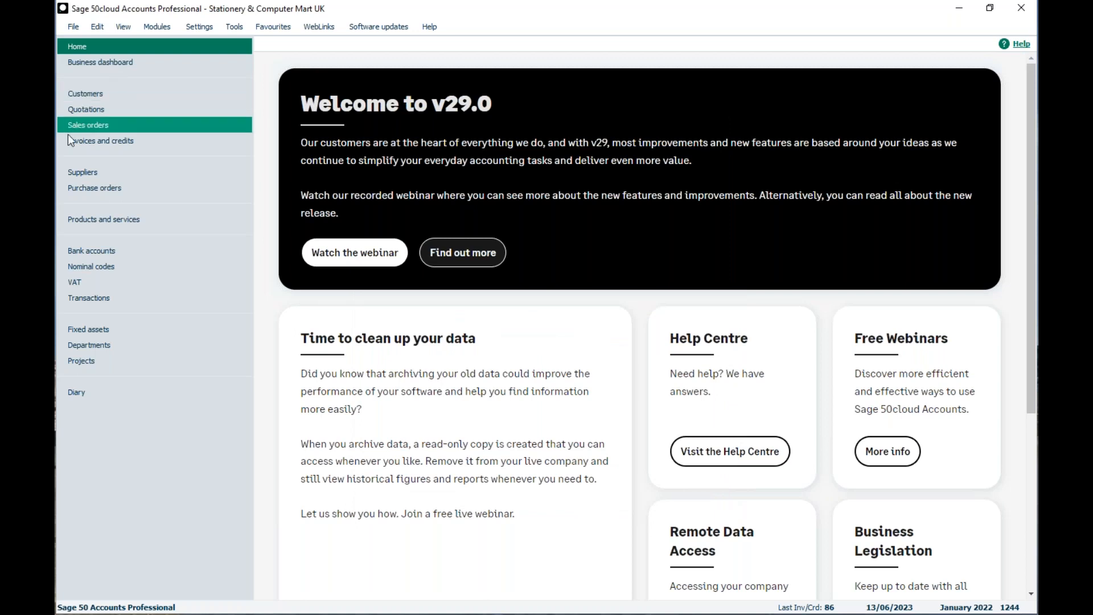
pyautogui.click(74, 173)
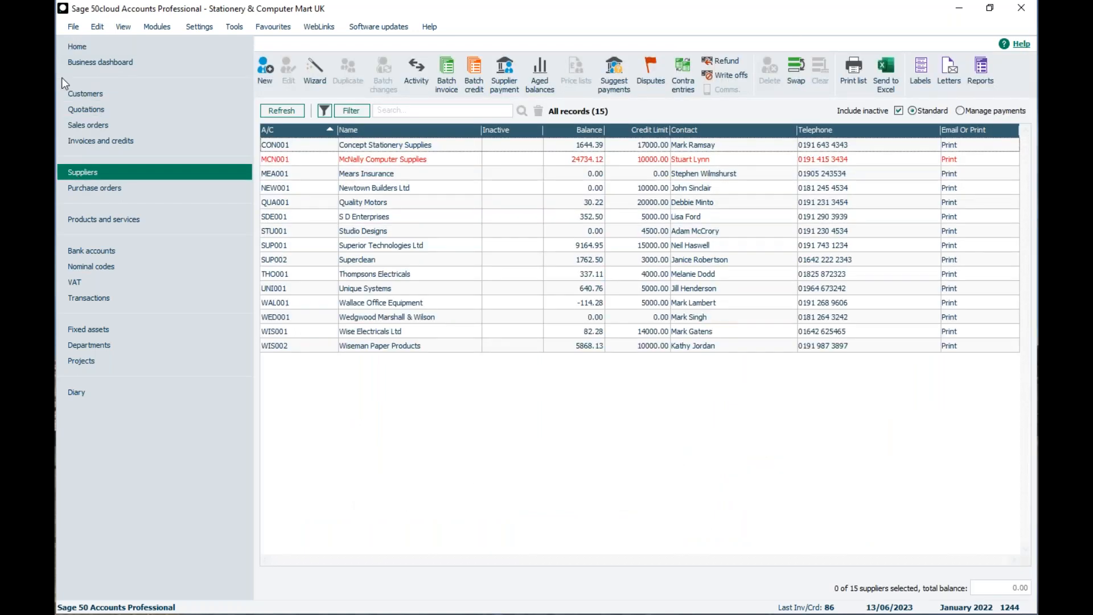
pyautogui.click(77, 94)
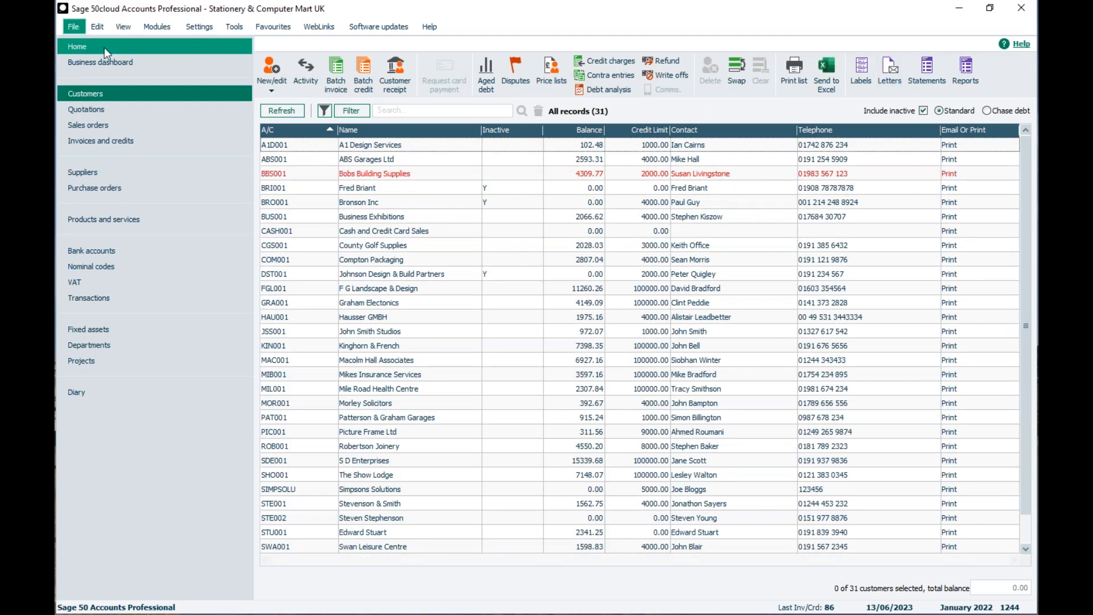
# Open the company A P Demos and Solutions, entering the logon password, and dismiss the start-up advice message.
pyautogui.click(71, 27)
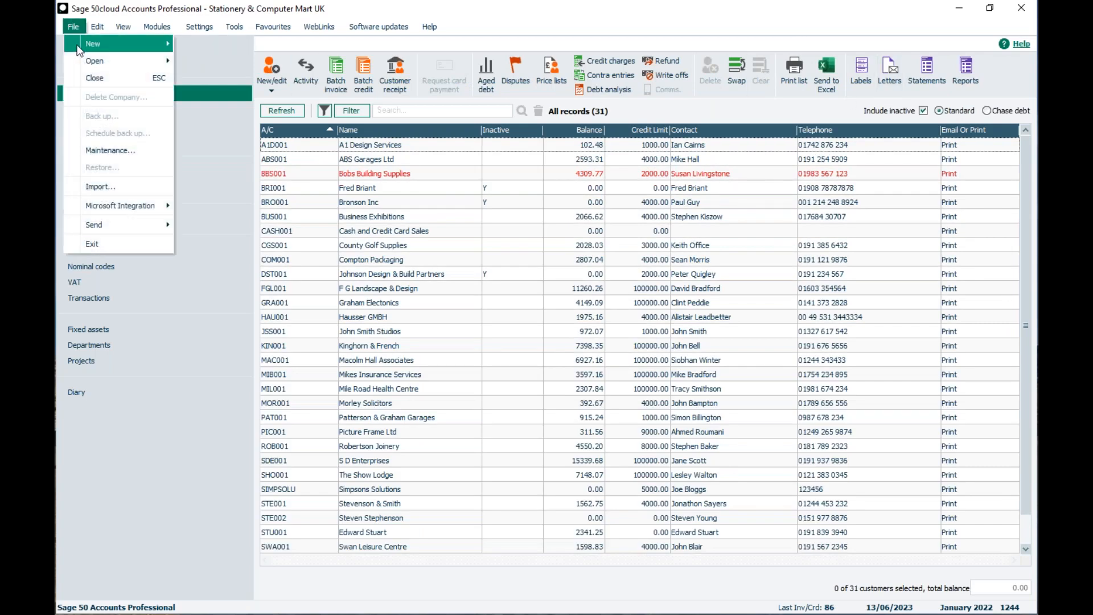
pyautogui.moveTo(102, 61)
pyautogui.click(251, 79)
pyautogui.click(568, 349)
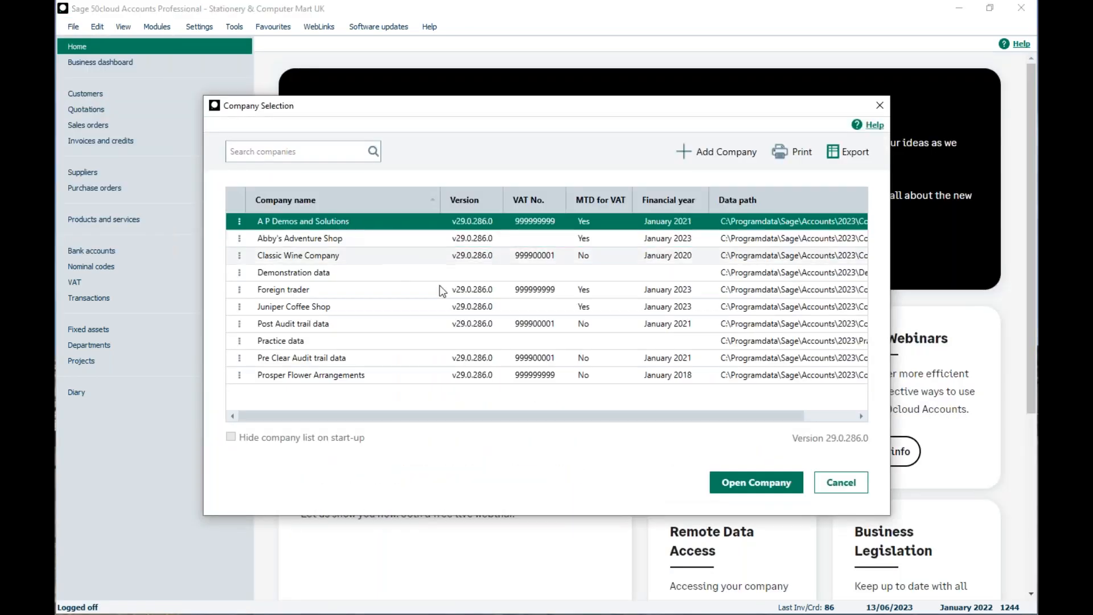
pyautogui.click(779, 484)
pyautogui.write('•')
pyautogui.press('Return')
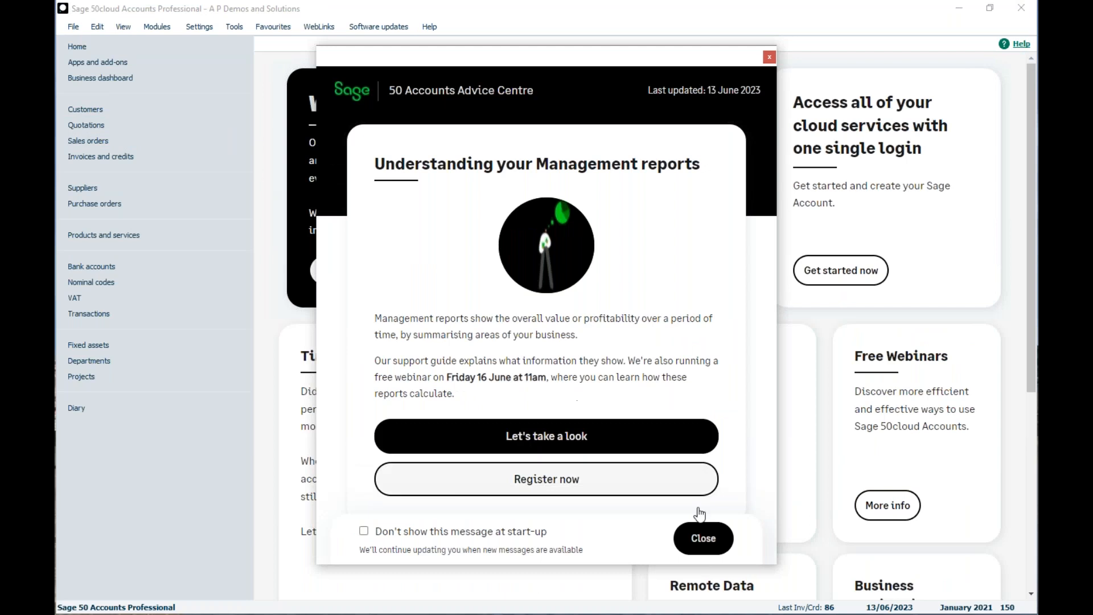
pyautogui.click(702, 534)
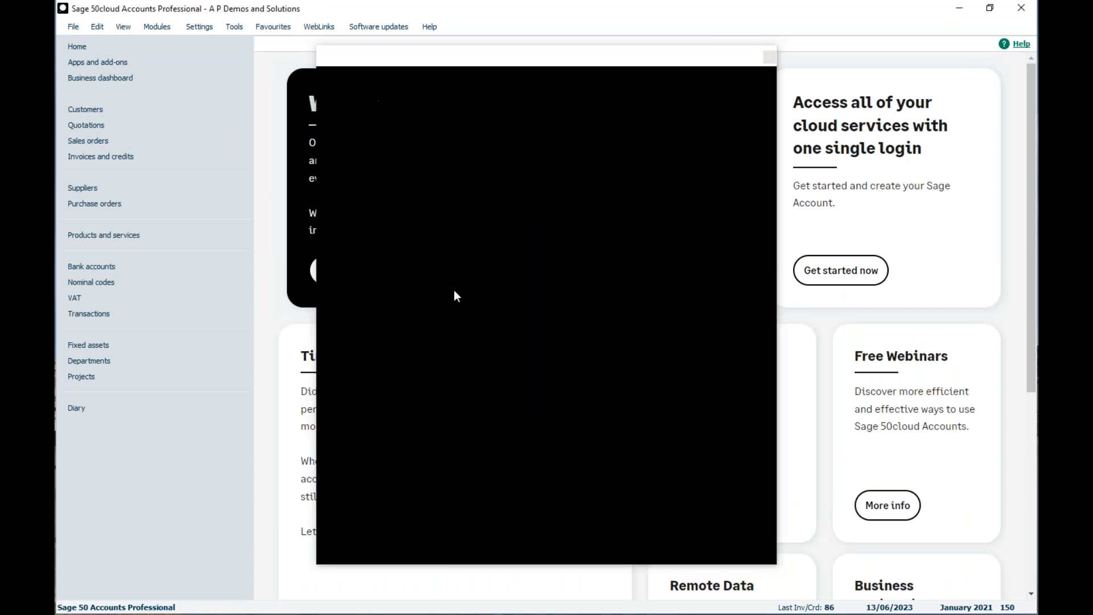
# Look at the choices in the Customers Documents & reports group, and view the window its default task opens.
pyautogui.click(73, 108)
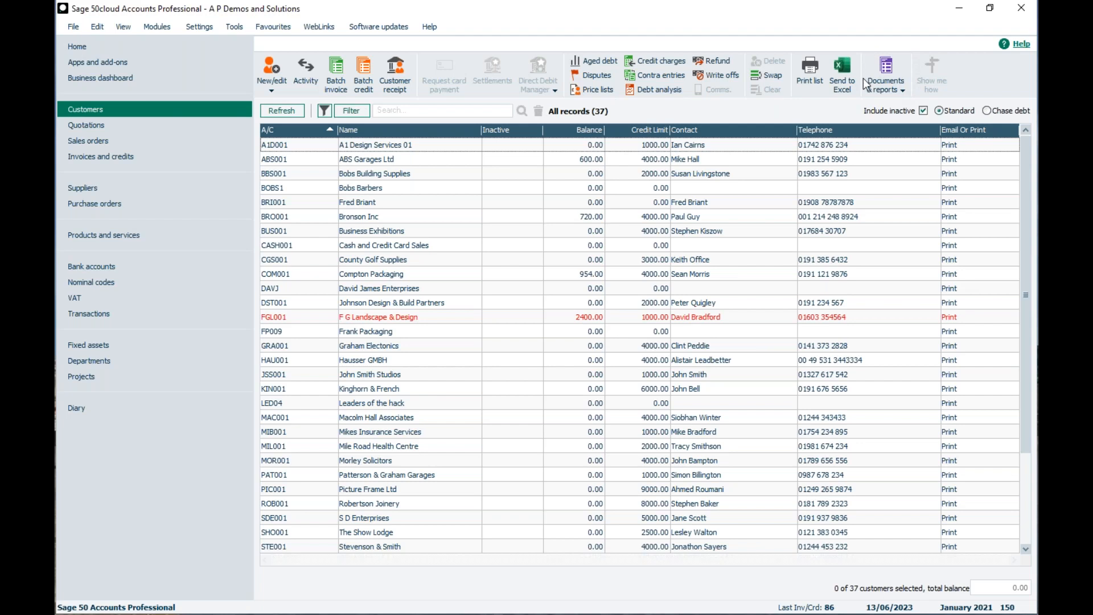
pyautogui.click(900, 90)
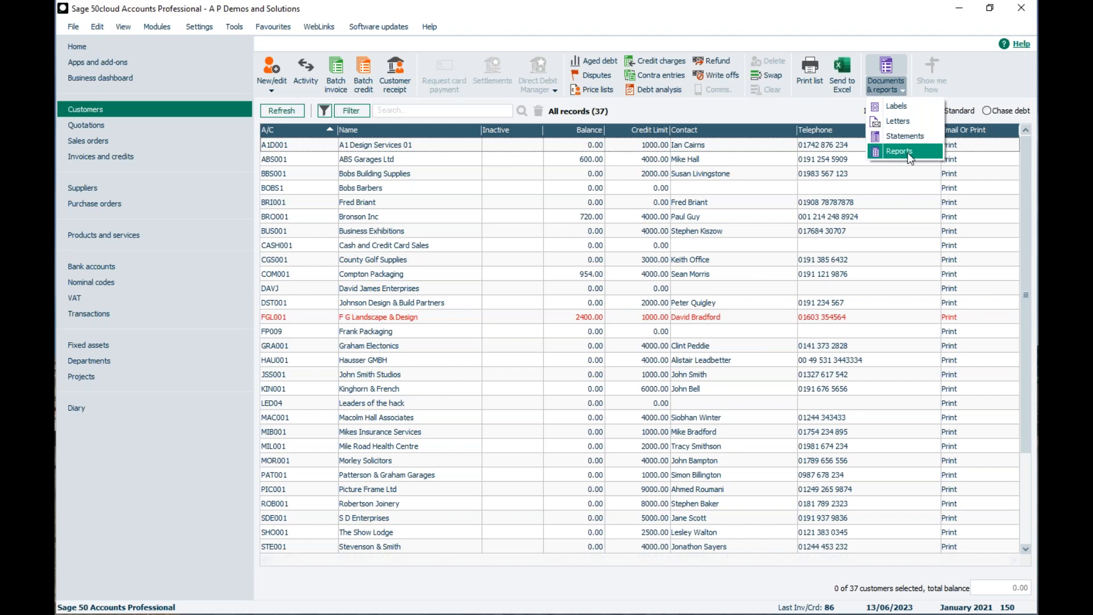
pyautogui.click(904, 92)
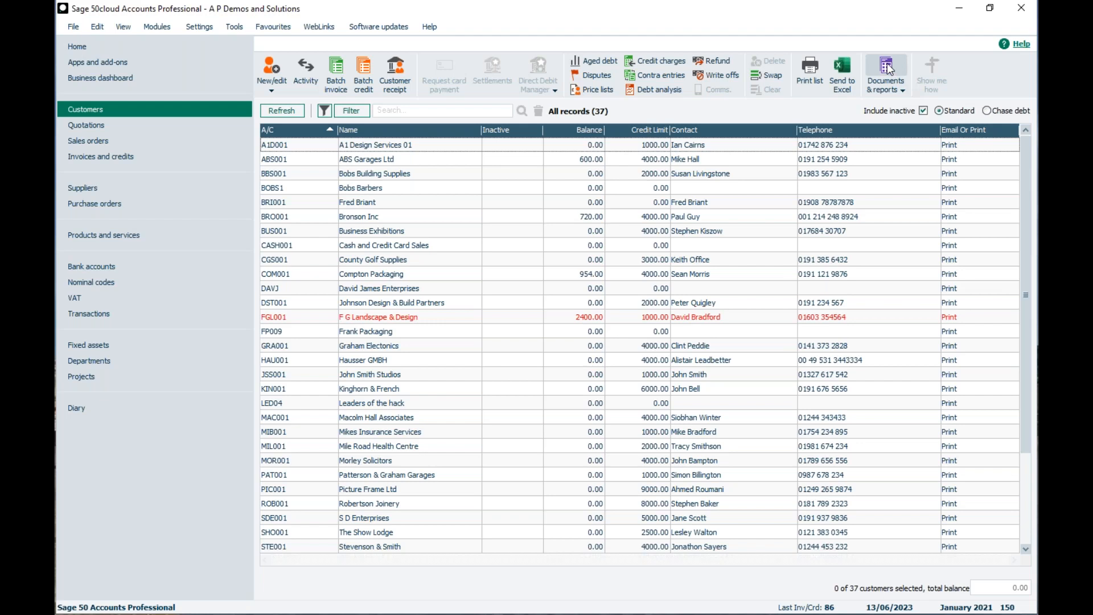
pyautogui.click(888, 69)
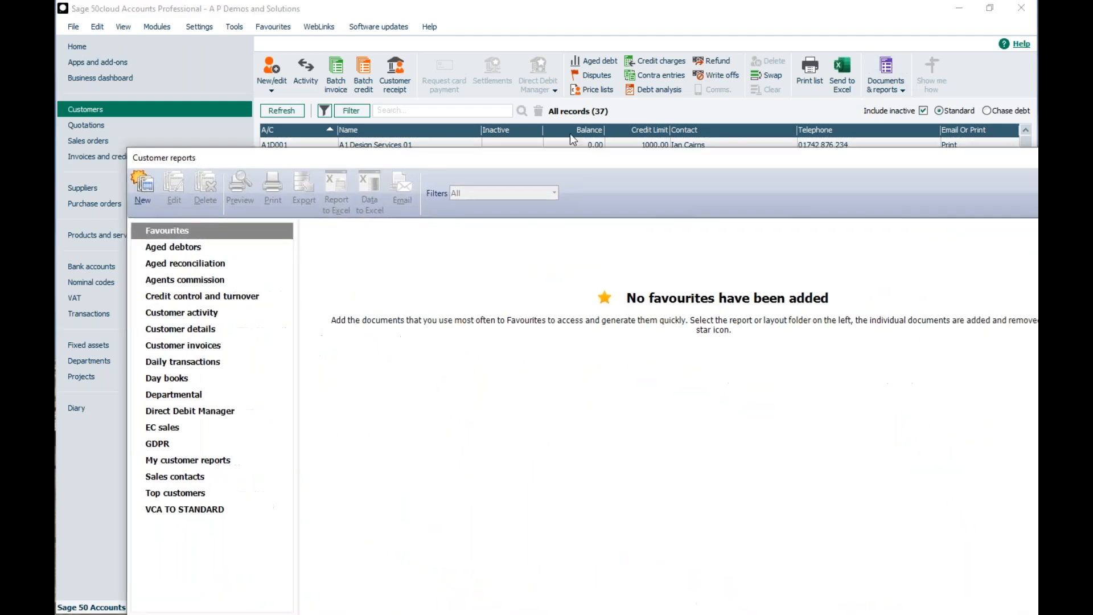
pyautogui.doubleClick(662, 130)
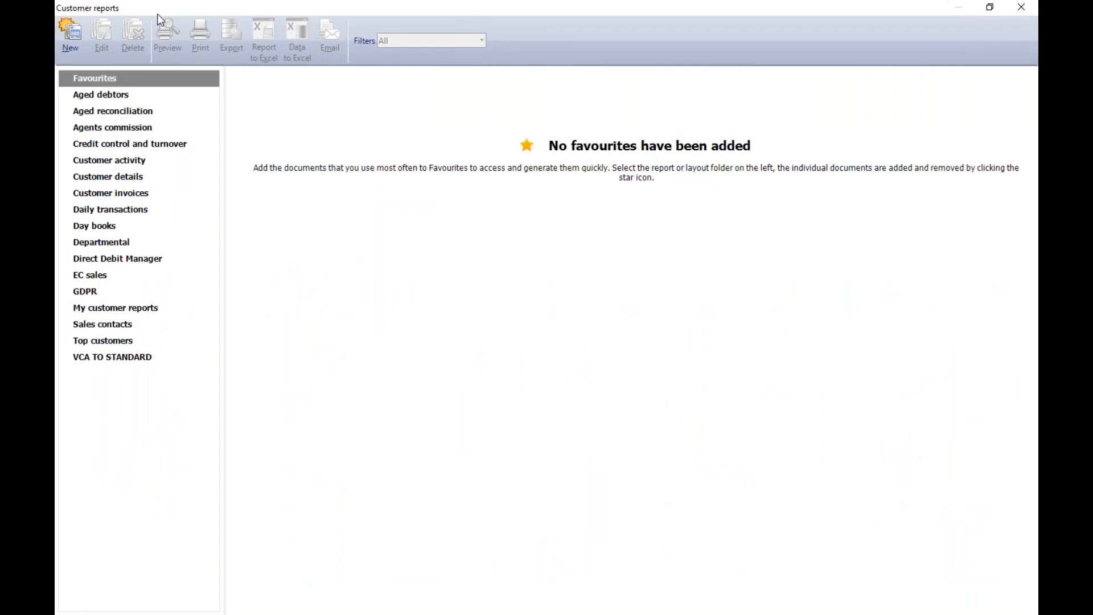
pyautogui.click(1023, 6)
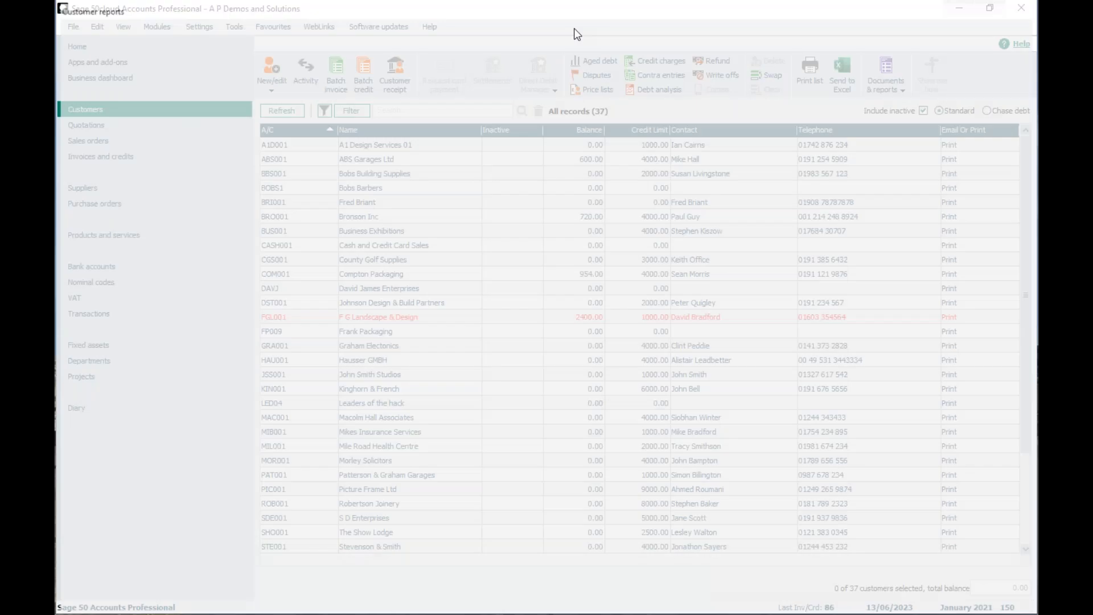
# Set the default task of the Customers Documents & reports toolbar group to Statements in the program options.
pyautogui.click(225, 25)
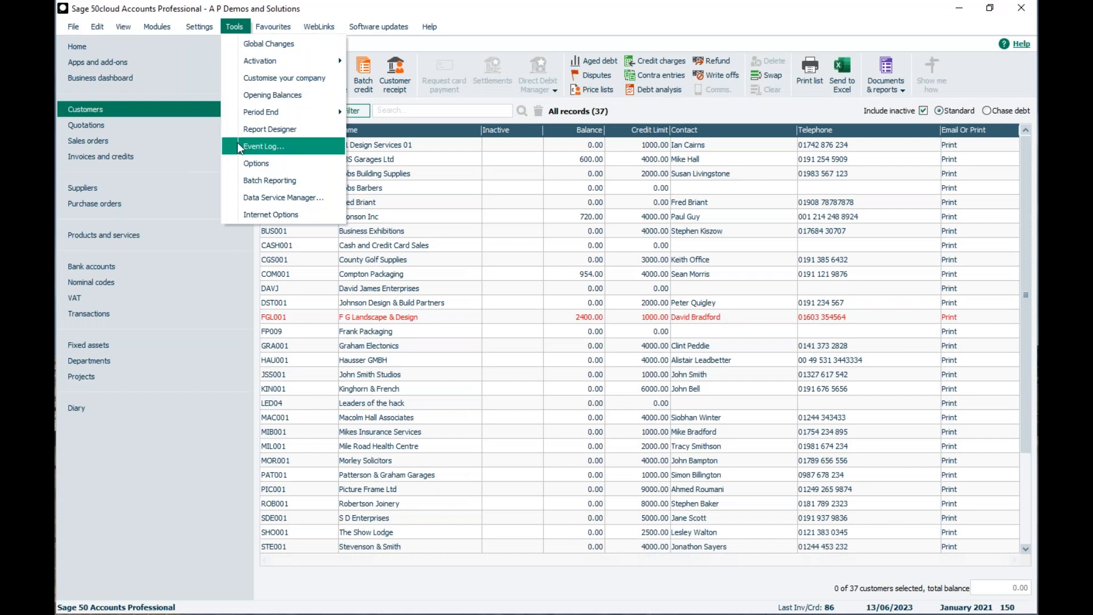
pyautogui.click(236, 164)
pyautogui.click(588, 348)
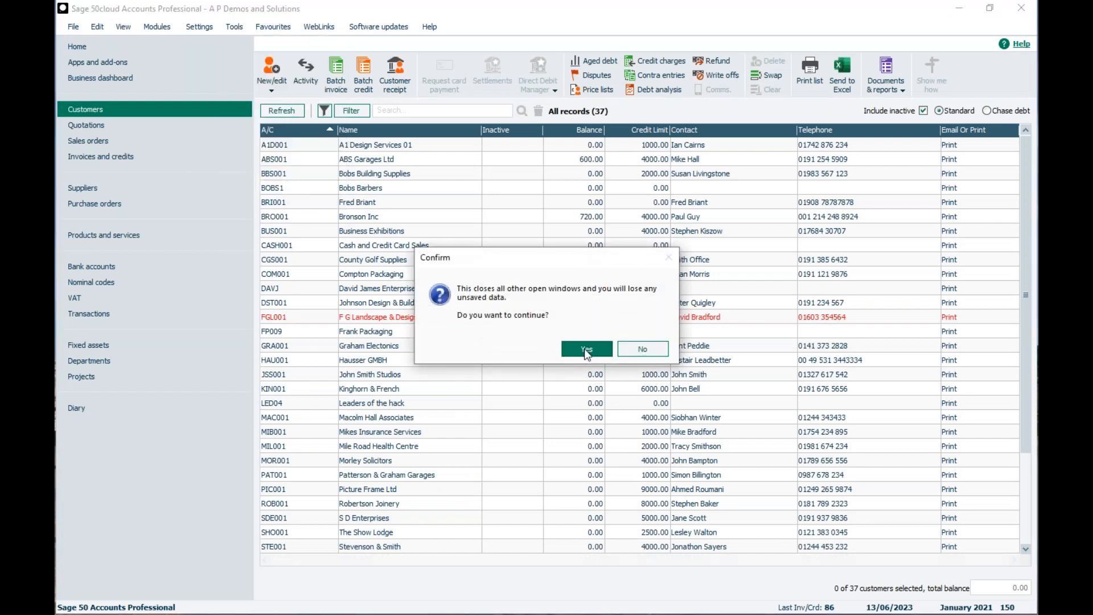
pyautogui.click(437, 159)
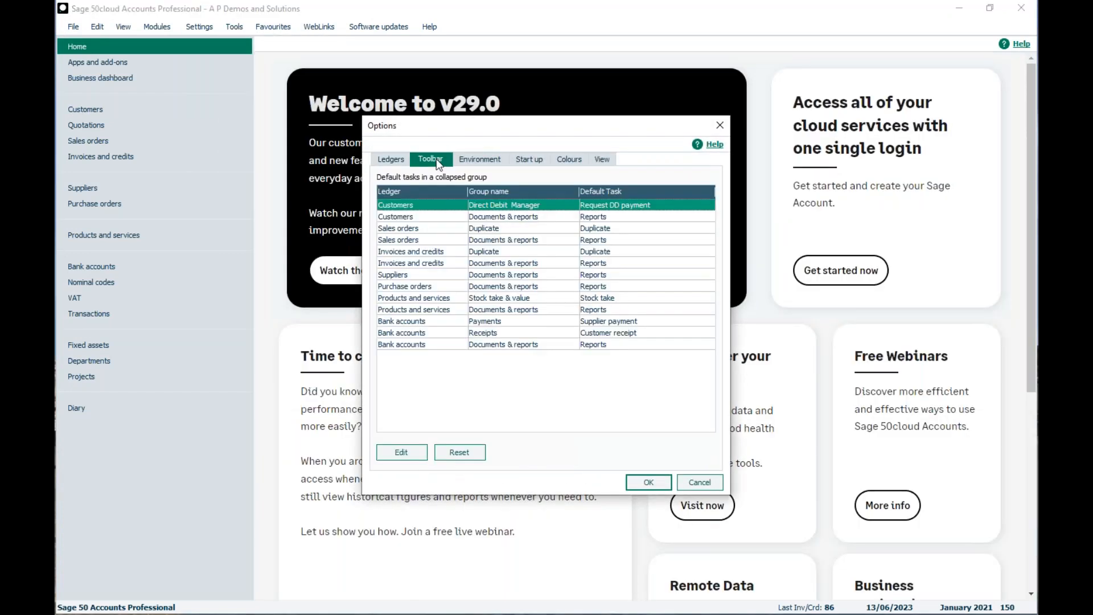
pyautogui.click(412, 217)
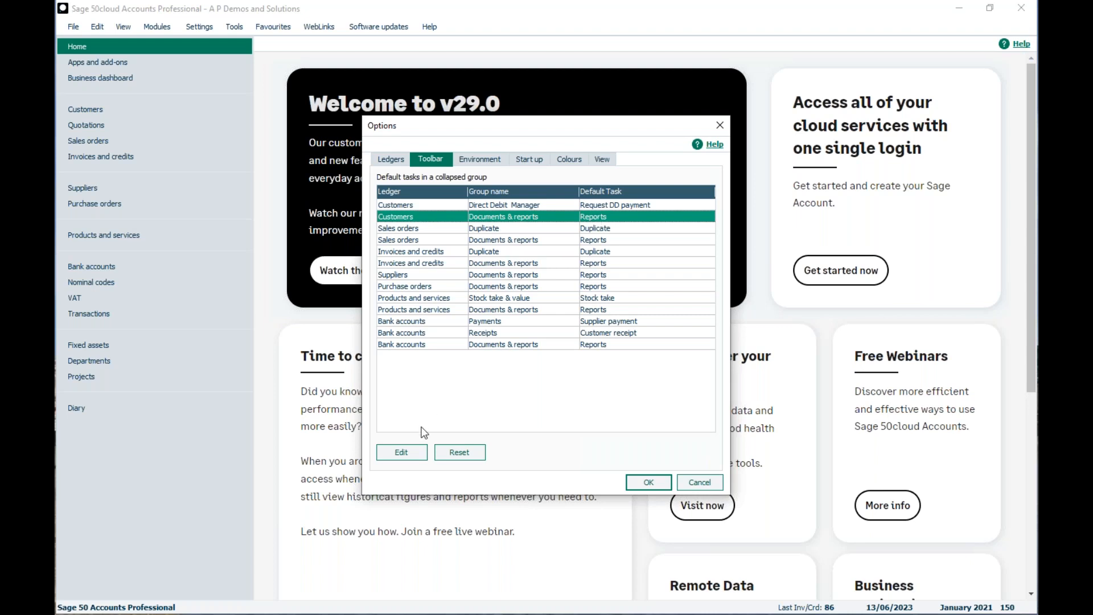
pyautogui.click(399, 458)
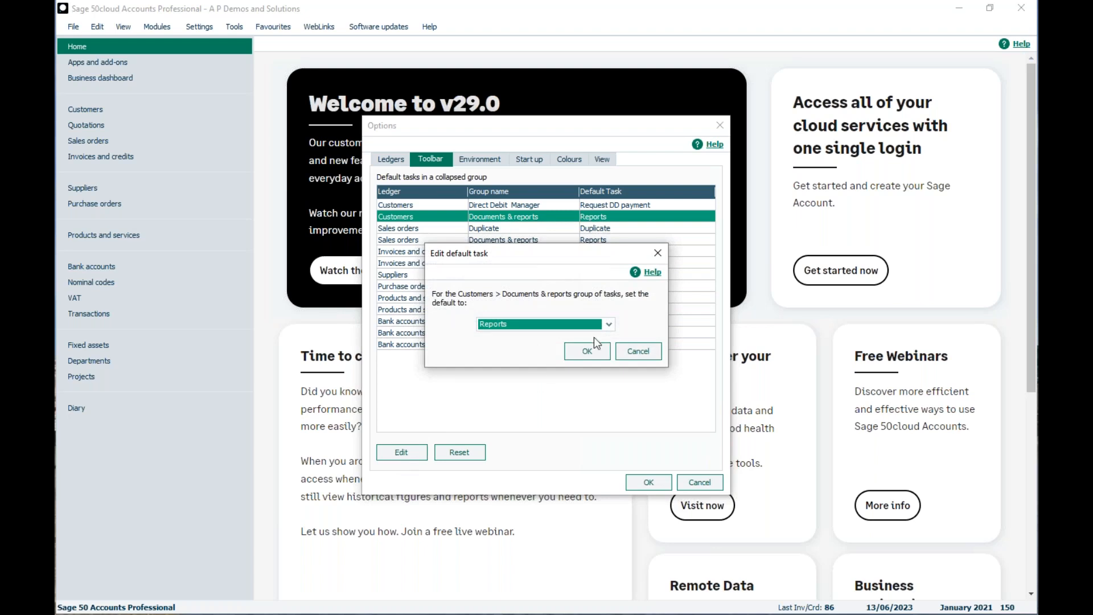
pyautogui.click(608, 325)
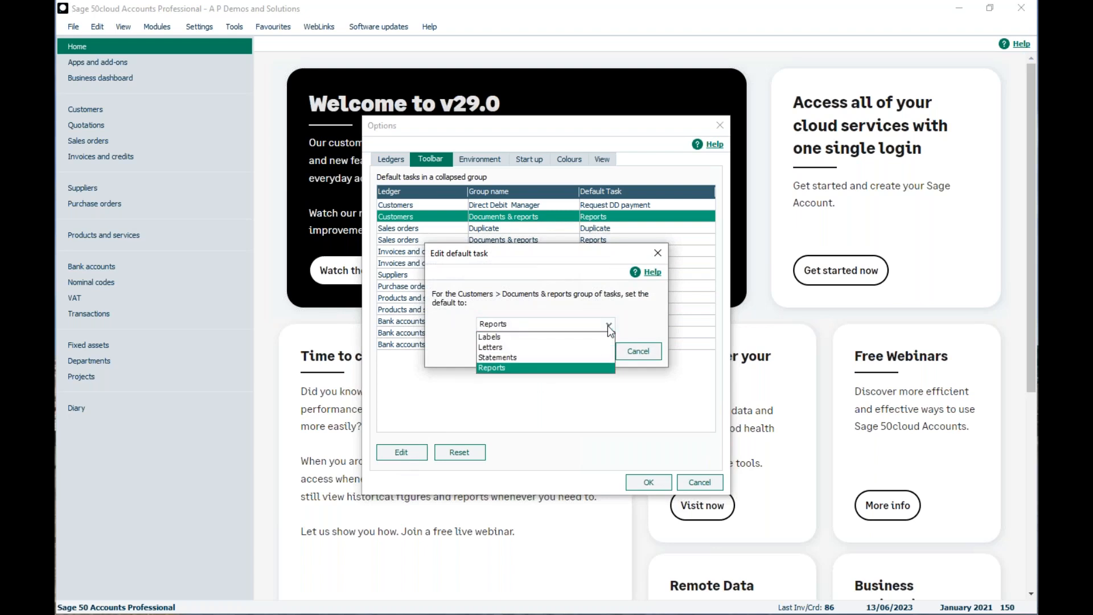
pyautogui.click(490, 358)
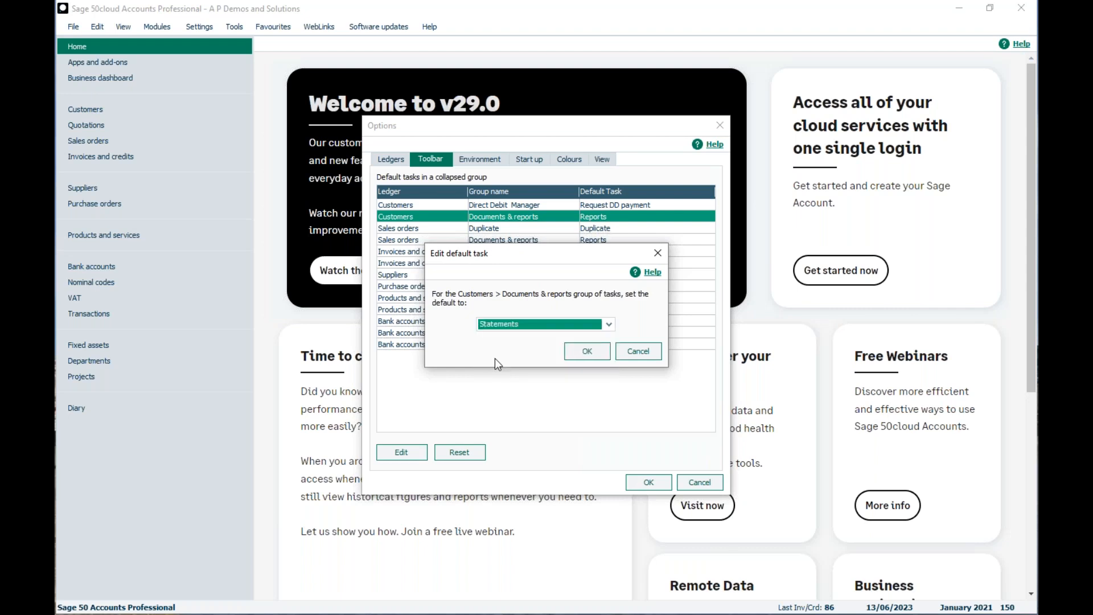
pyautogui.click(581, 351)
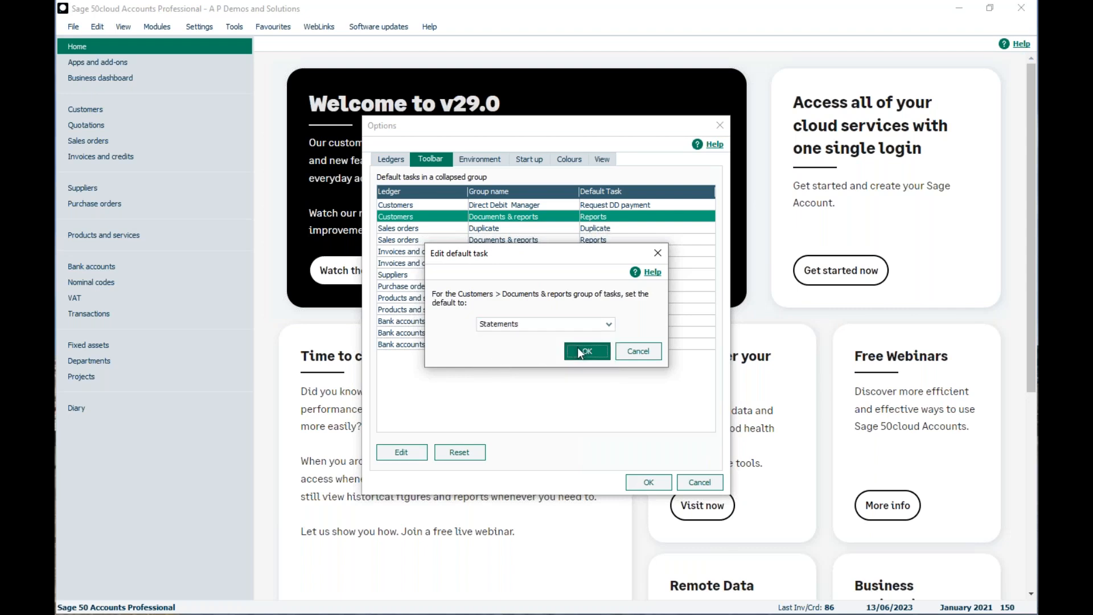
pyautogui.click(639, 483)
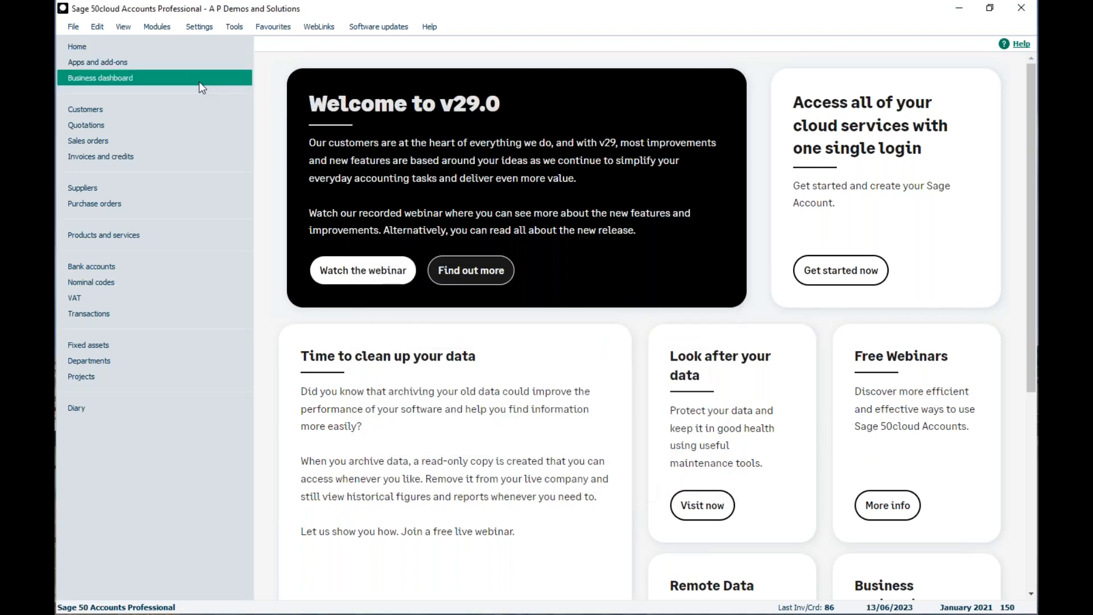
# Open the Customers default Documents & reports task and look over the favourite and full lists of statement layouts.
pyautogui.click(120, 113)
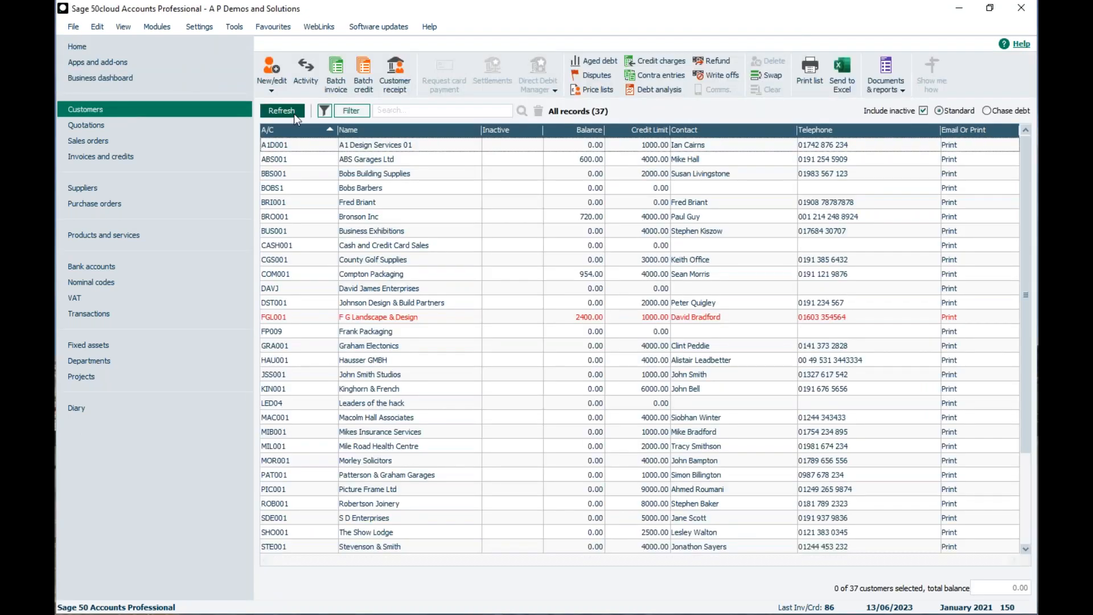
pyautogui.click(884, 65)
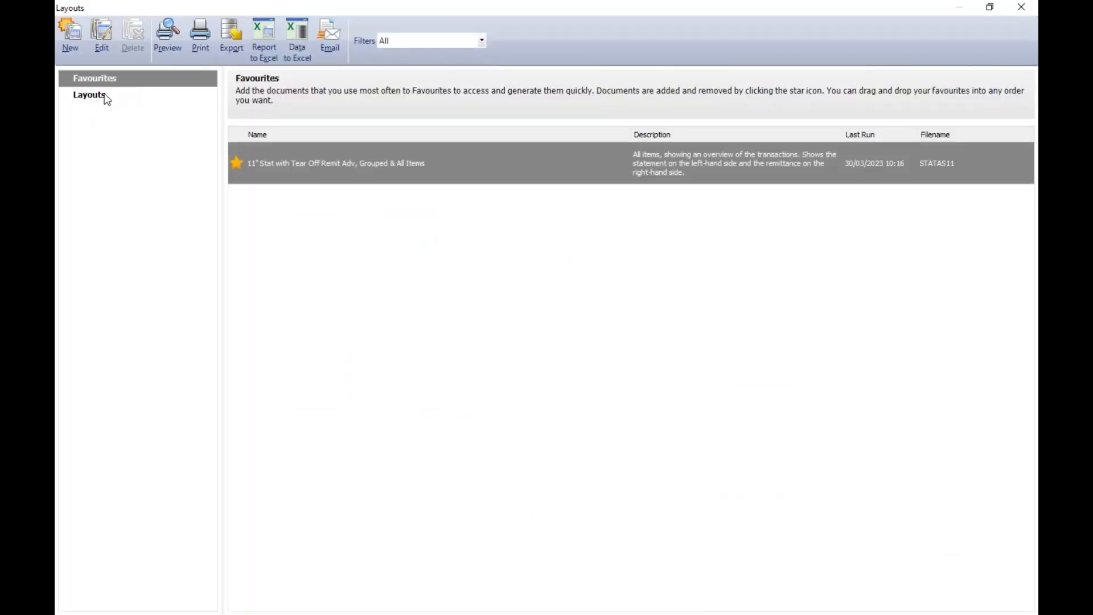
pyautogui.click(87, 101)
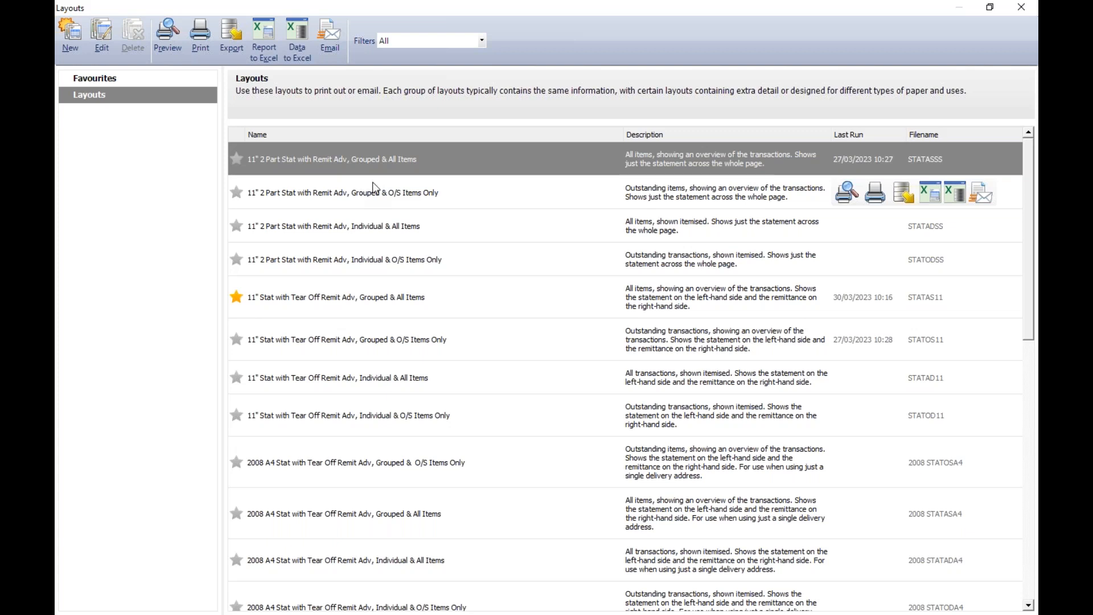
pyautogui.click(1017, 9)
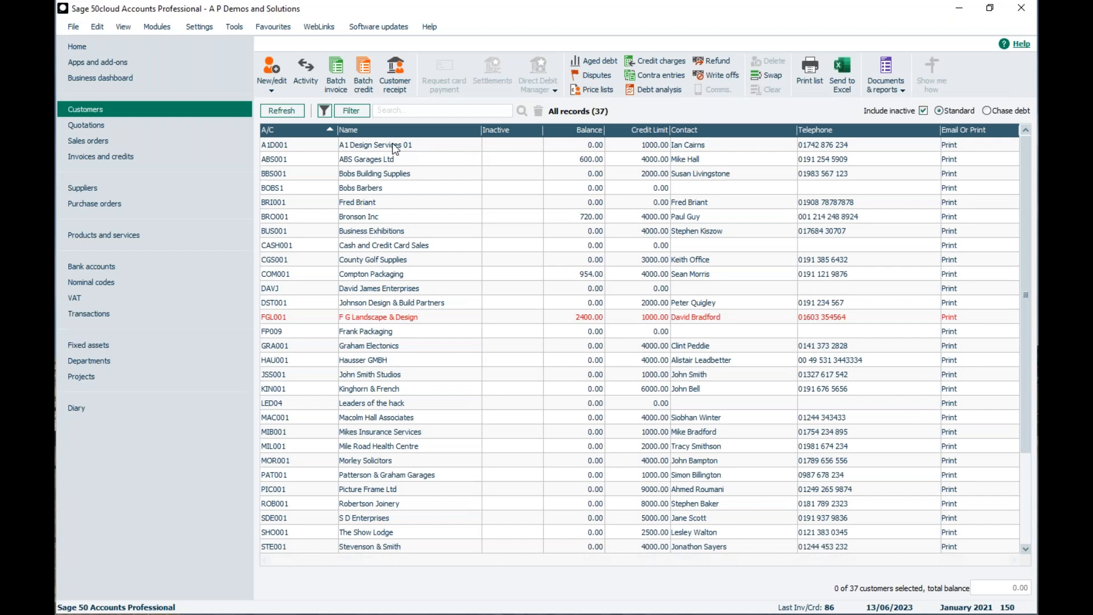
# Select single customers one after another in the Customers list, from Bobs Barbers down to Hausser GMBH.
pyautogui.click(367, 187)
pyautogui.click(368, 235)
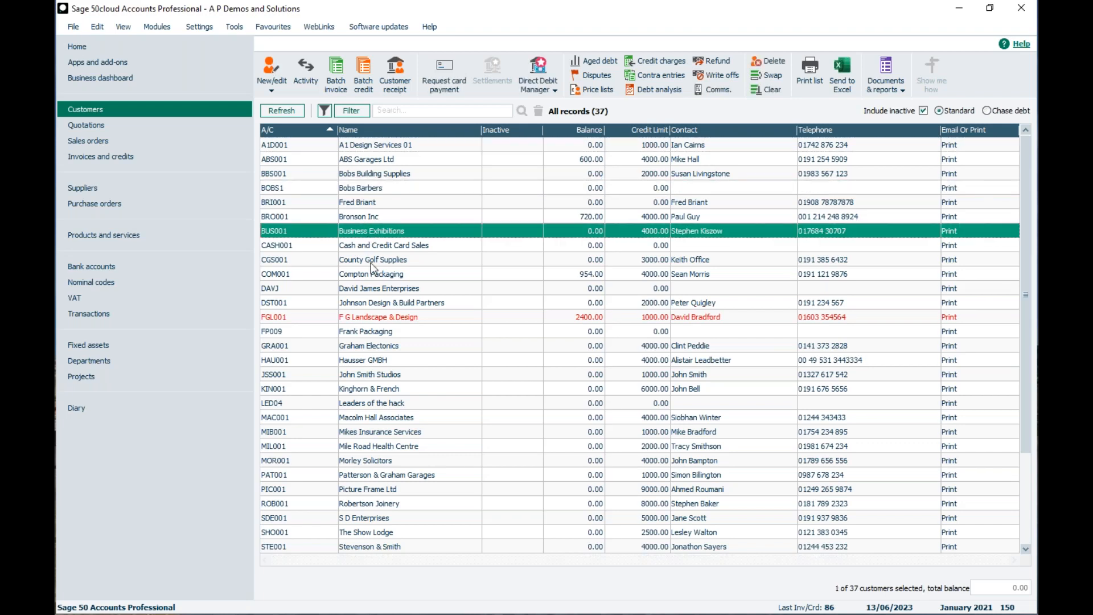
pyautogui.click(374, 292)
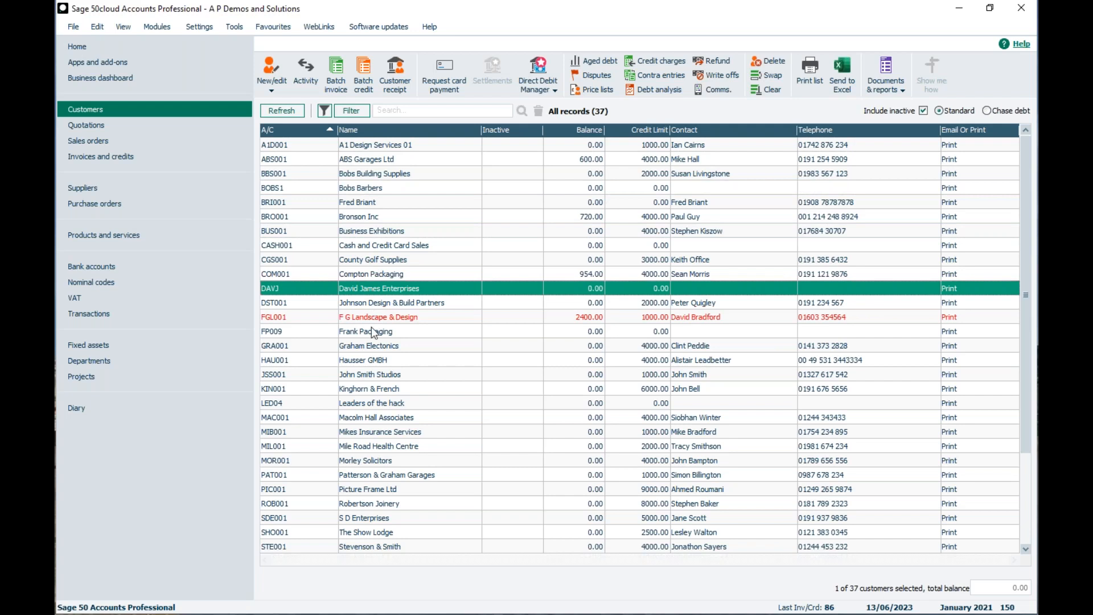
pyautogui.click(370, 330)
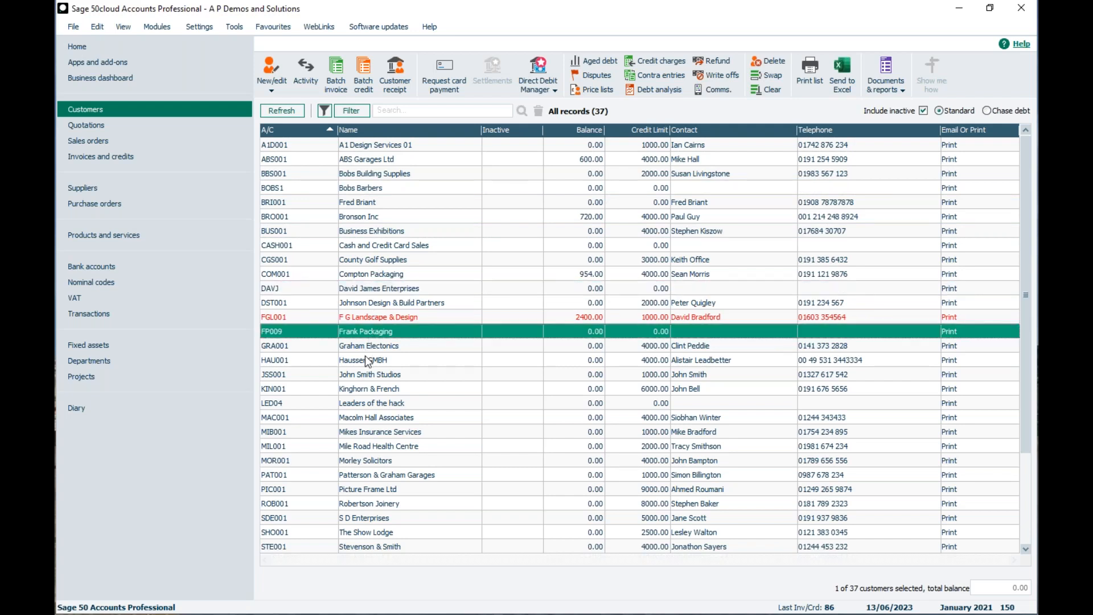
pyautogui.click(365, 359)
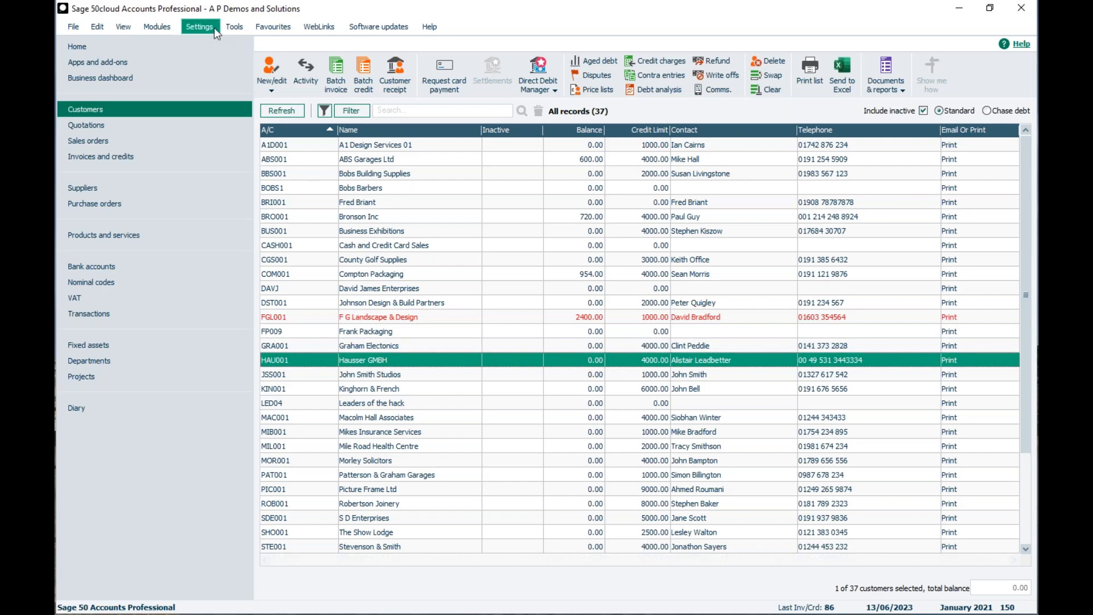
# Set the list selection style to Sage selection style in the program's environment options.
pyautogui.click(238, 27)
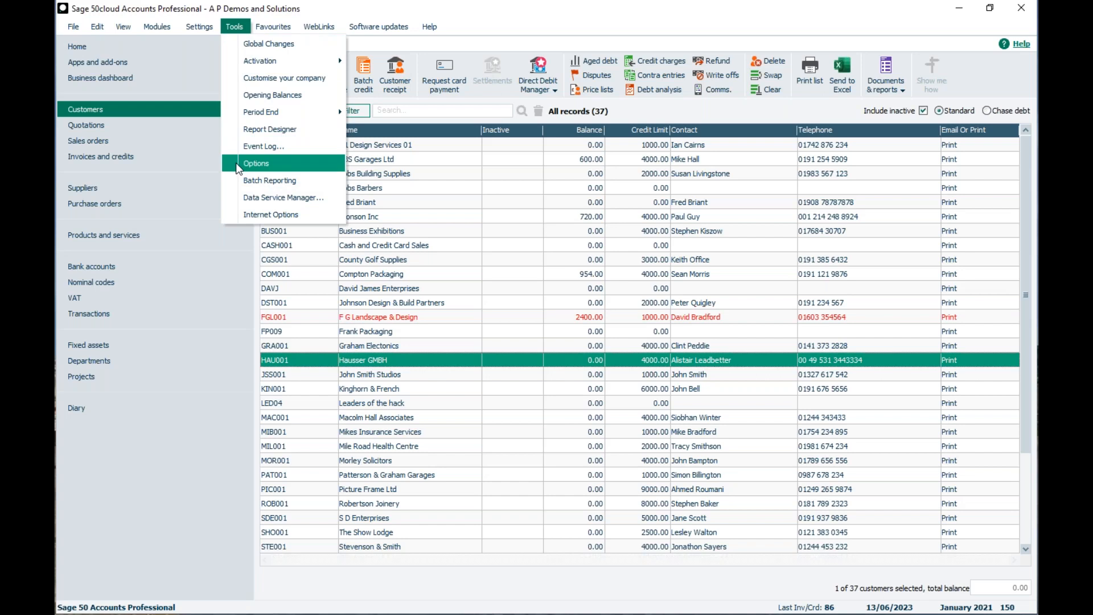
pyautogui.click(256, 163)
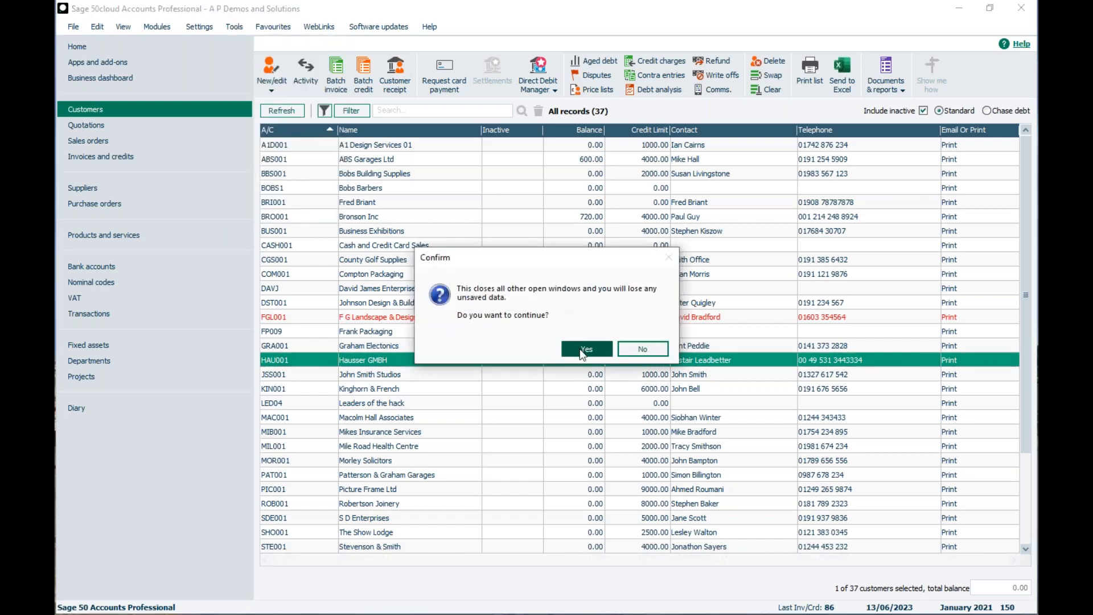
pyautogui.click(581, 349)
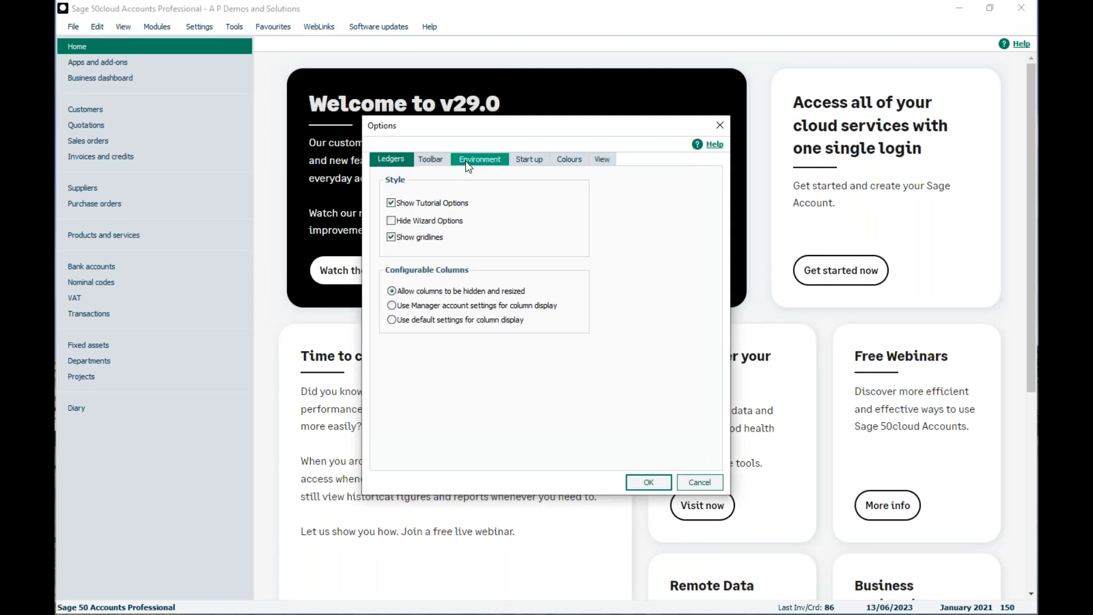
pyautogui.click(467, 165)
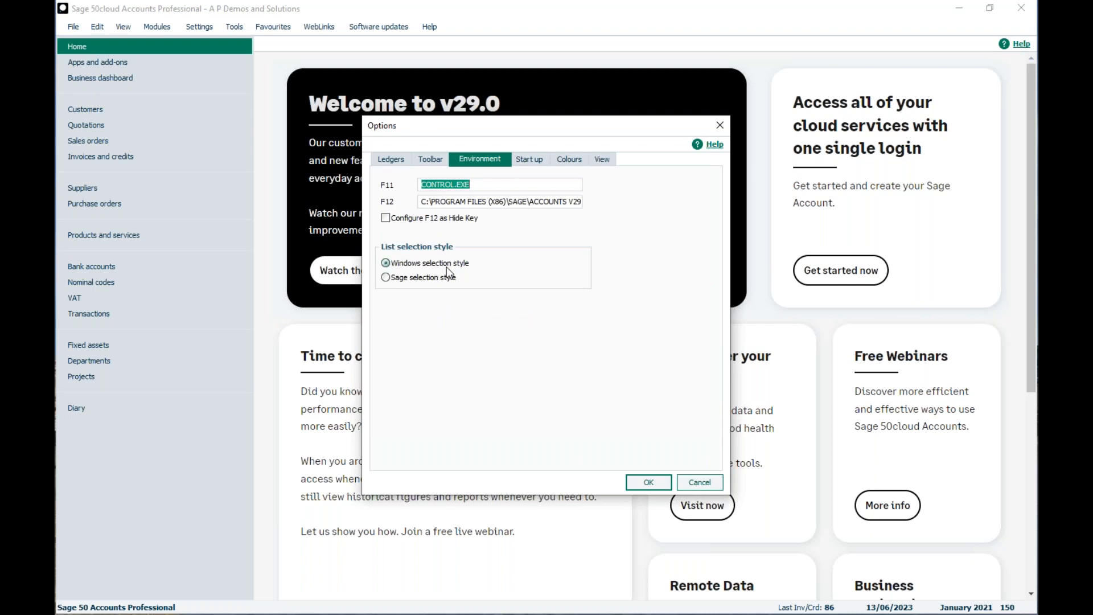
pyautogui.click(387, 278)
pyautogui.click(648, 482)
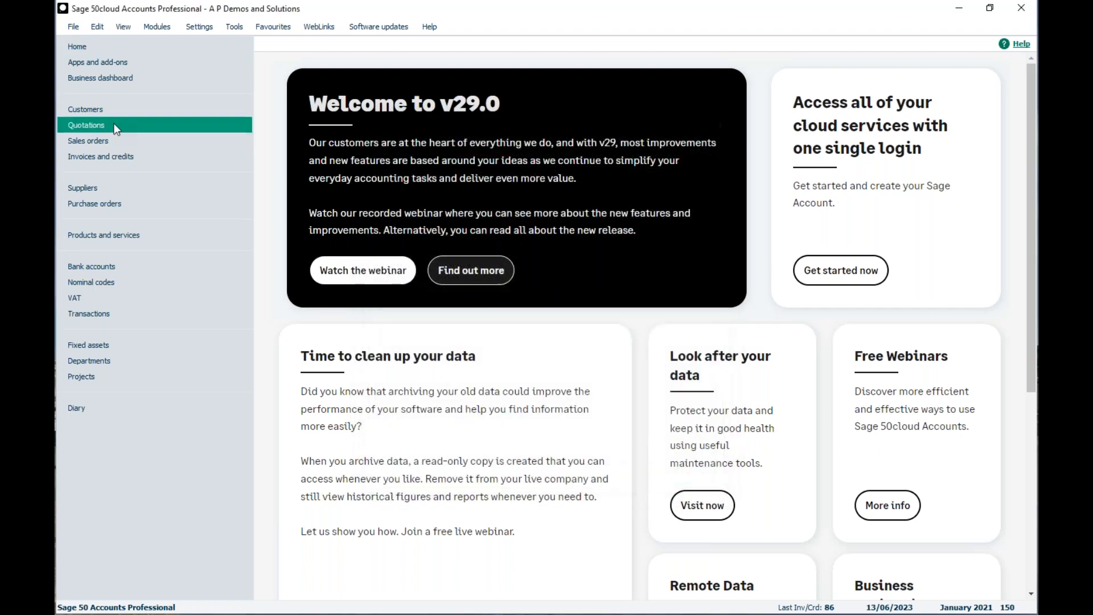
# Select A1 Design Services 01, Bobs Barbers, Business Exhibitions and Compton Packaging together in the Customers list, and toggle Frank Packaging on and off.
pyautogui.click(102, 109)
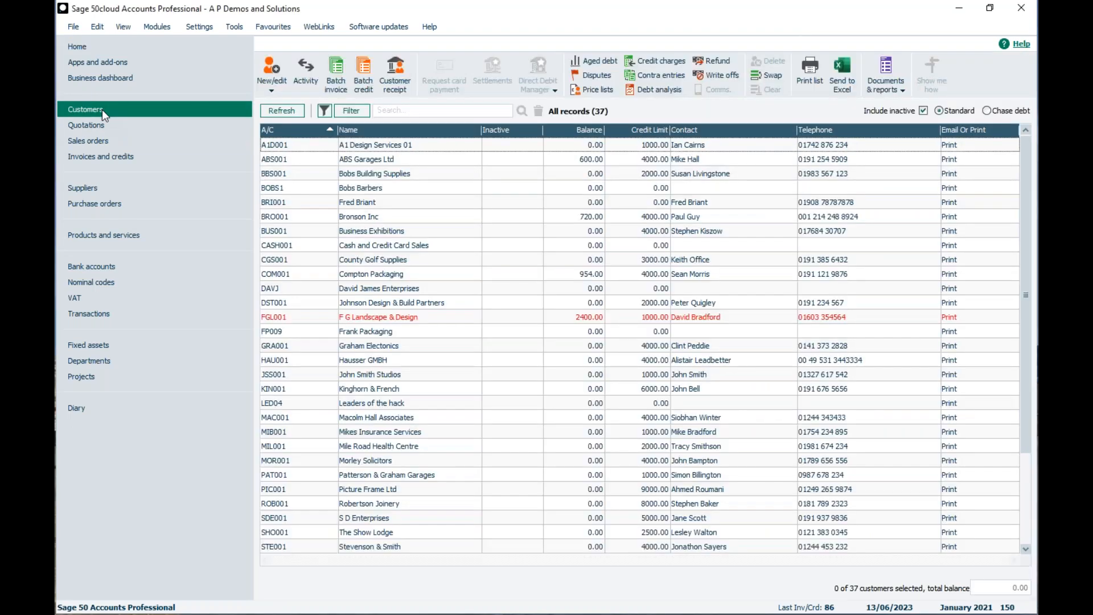
pyautogui.click(394, 147)
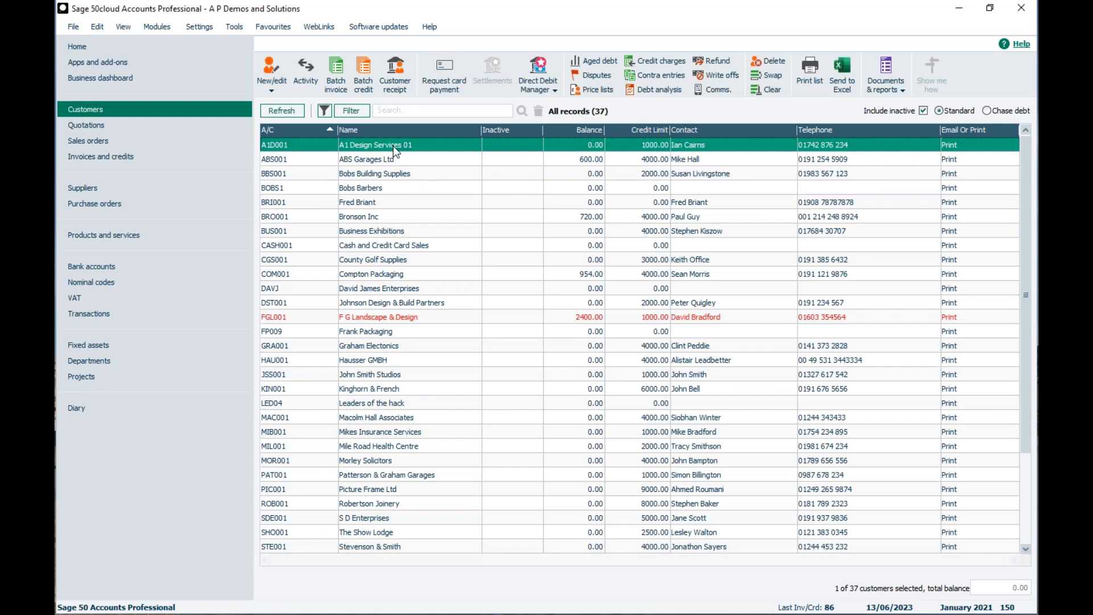
pyautogui.click(388, 187)
pyautogui.click(384, 229)
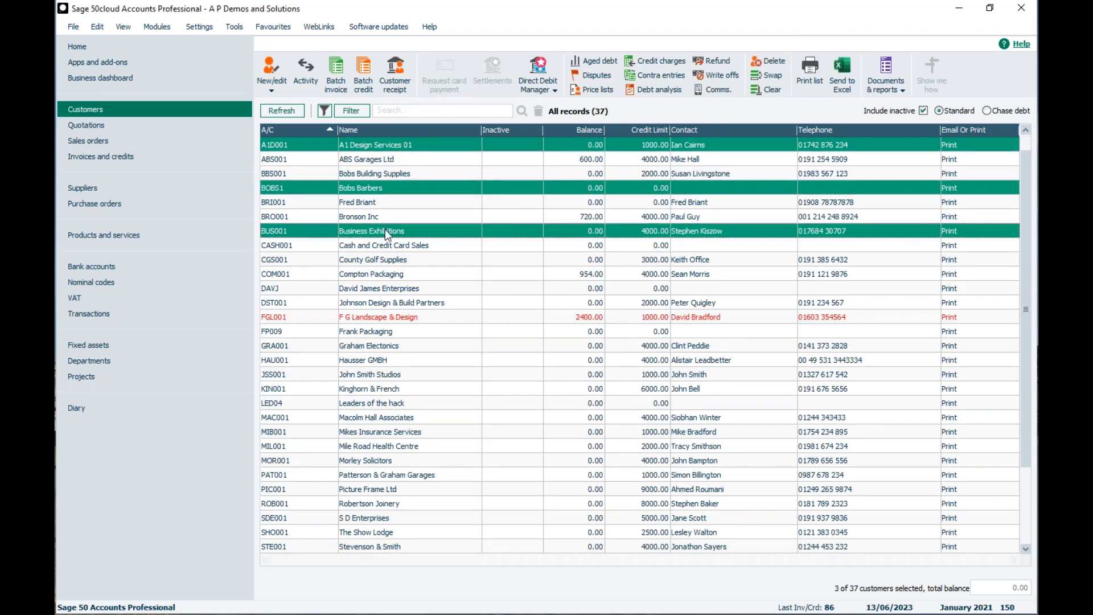
pyautogui.click(374, 276)
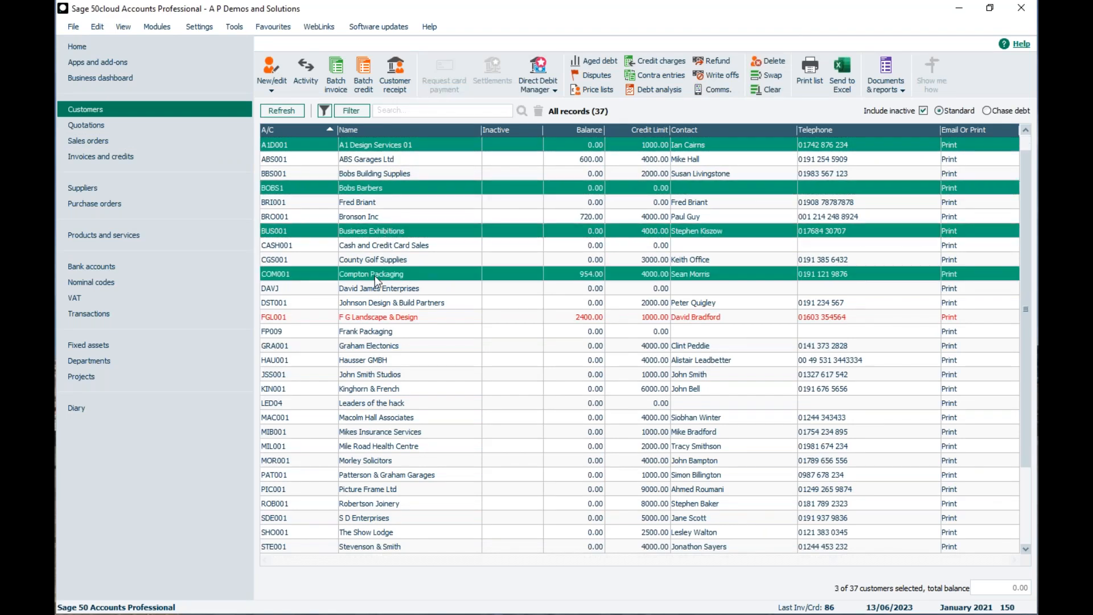
pyautogui.click(376, 332)
pyautogui.click(375, 331)
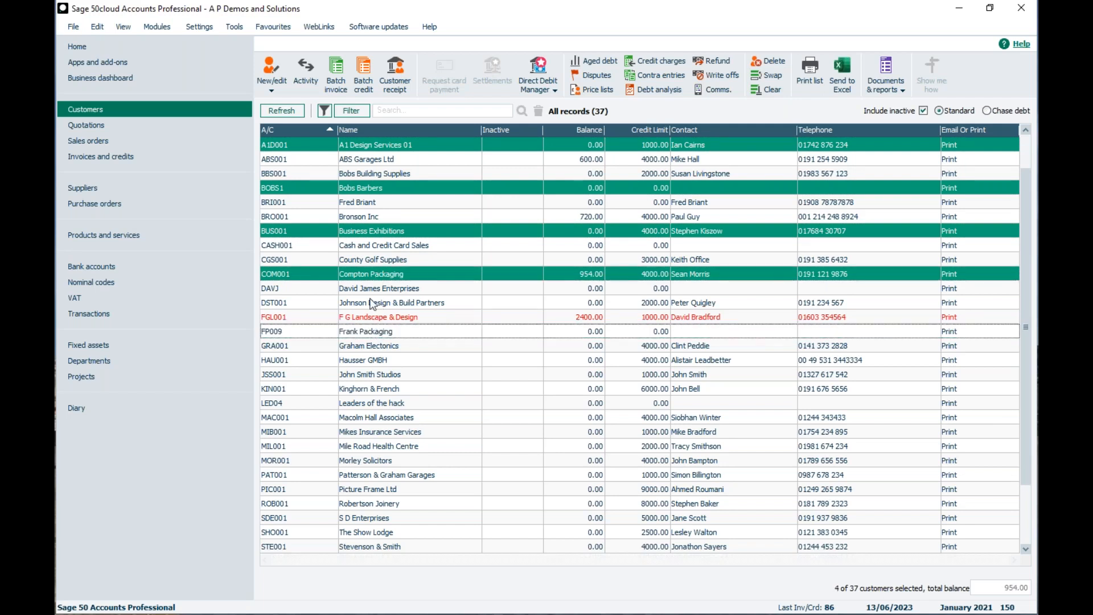
# Deselect Compton Packaging, Business Exhibitions, Bobs Barbers and A1 Design Services 01.
pyautogui.click(372, 274)
pyautogui.click(370, 231)
pyautogui.click(365, 188)
pyautogui.click(378, 142)
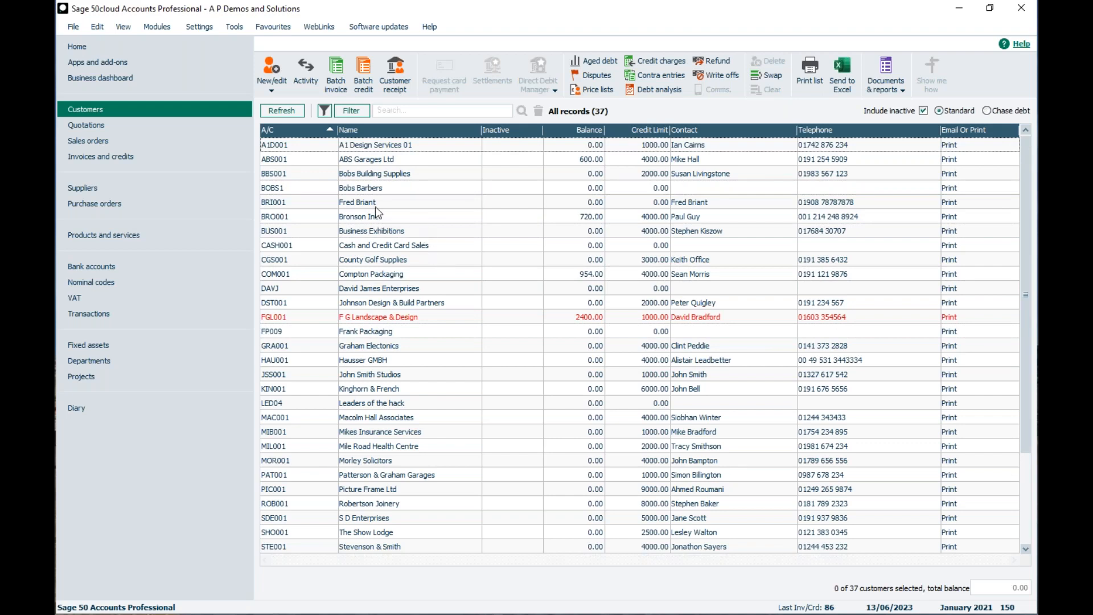
# Select the customers ABS Garages Ltd, Bronson Inc and Compton Packaging together.
pyautogui.click(387, 162)
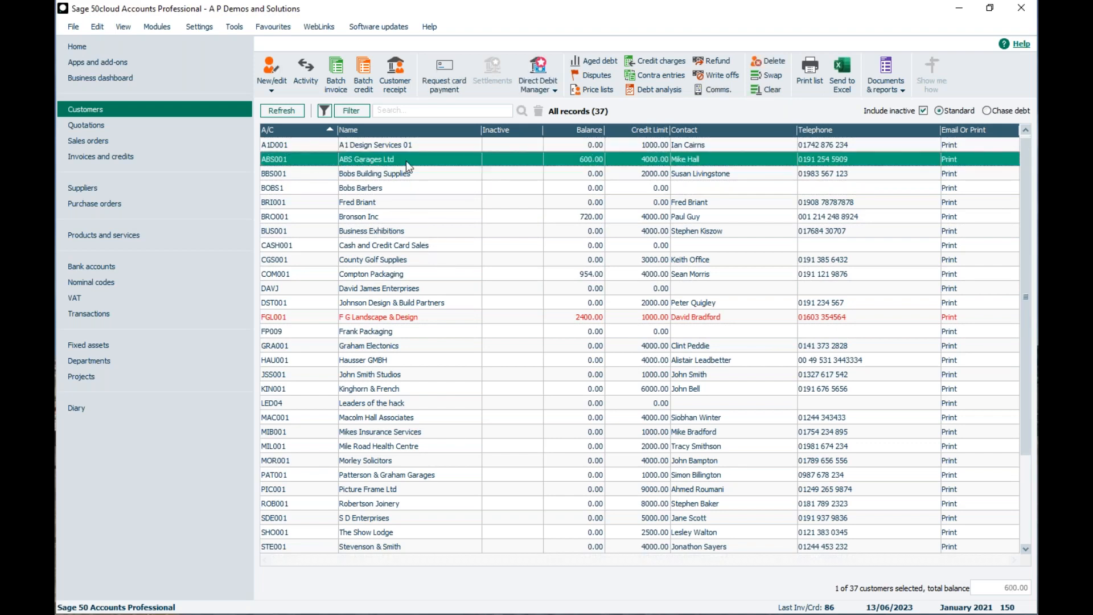
pyautogui.click(359, 218)
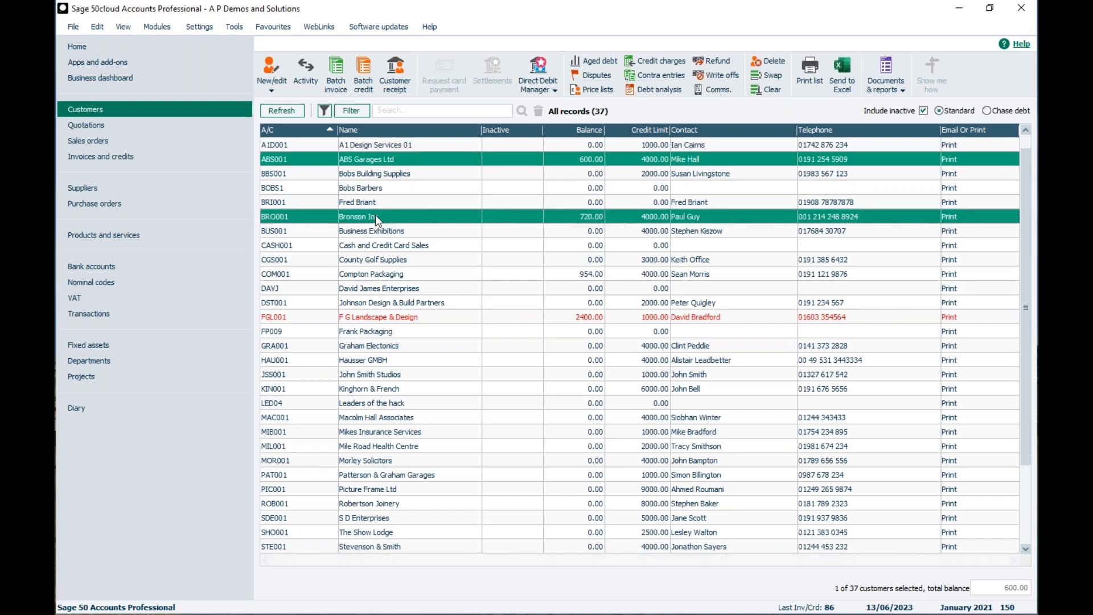
pyautogui.click(379, 277)
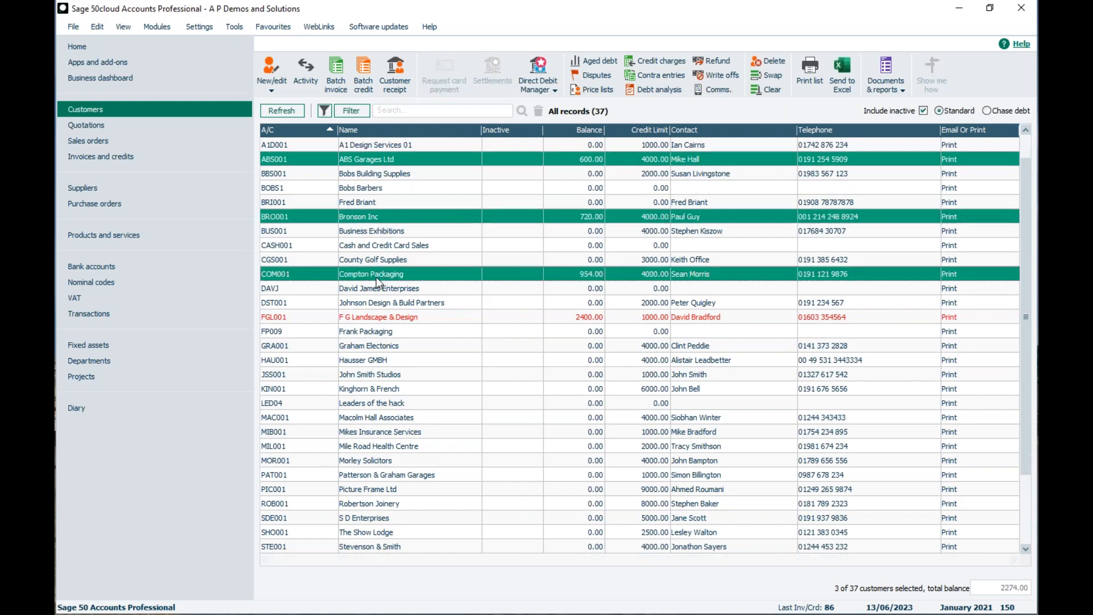
# View the preview criteria of the favourite 11" Stat with Tear Off Remit Adv, Grouped & All Items layout for the selected customers, and cancel.
pyautogui.click(891, 75)
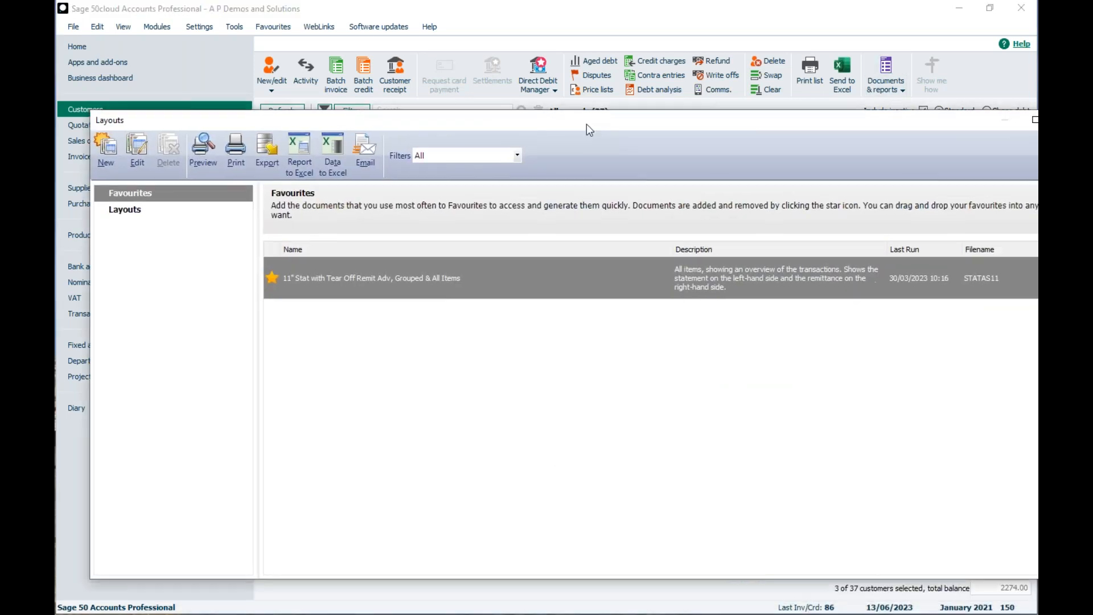
pyautogui.moveTo(728, 273)
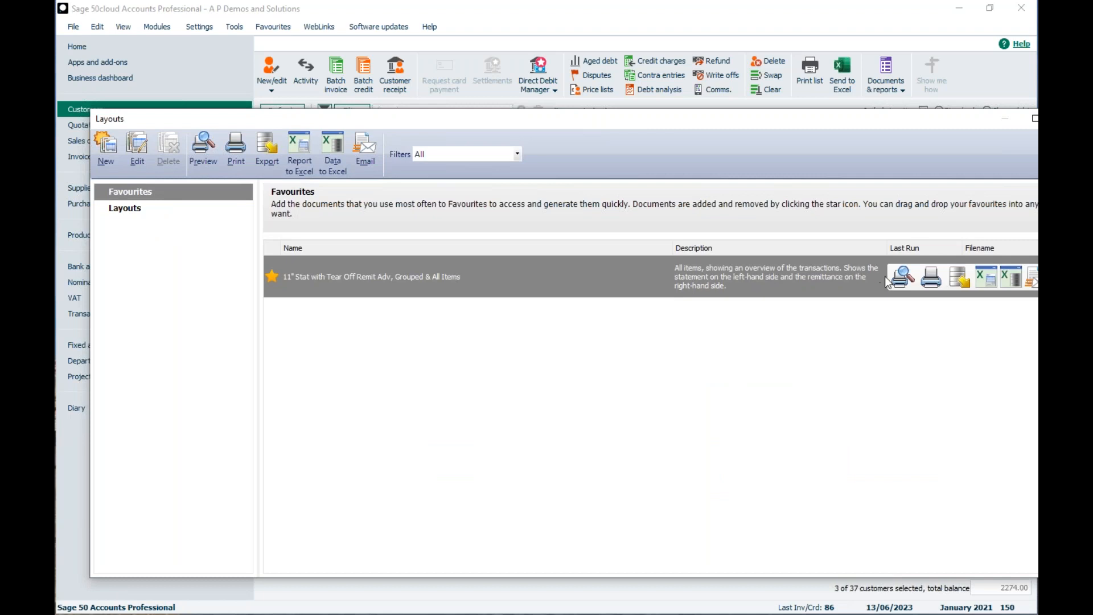
pyautogui.doubleClick(899, 119)
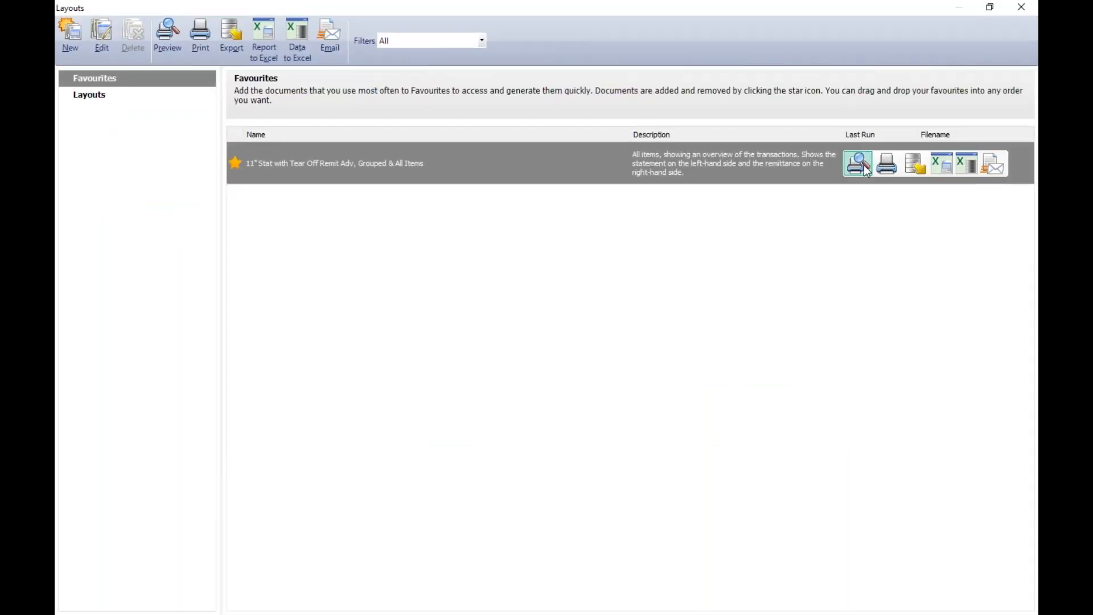
pyautogui.click(860, 165)
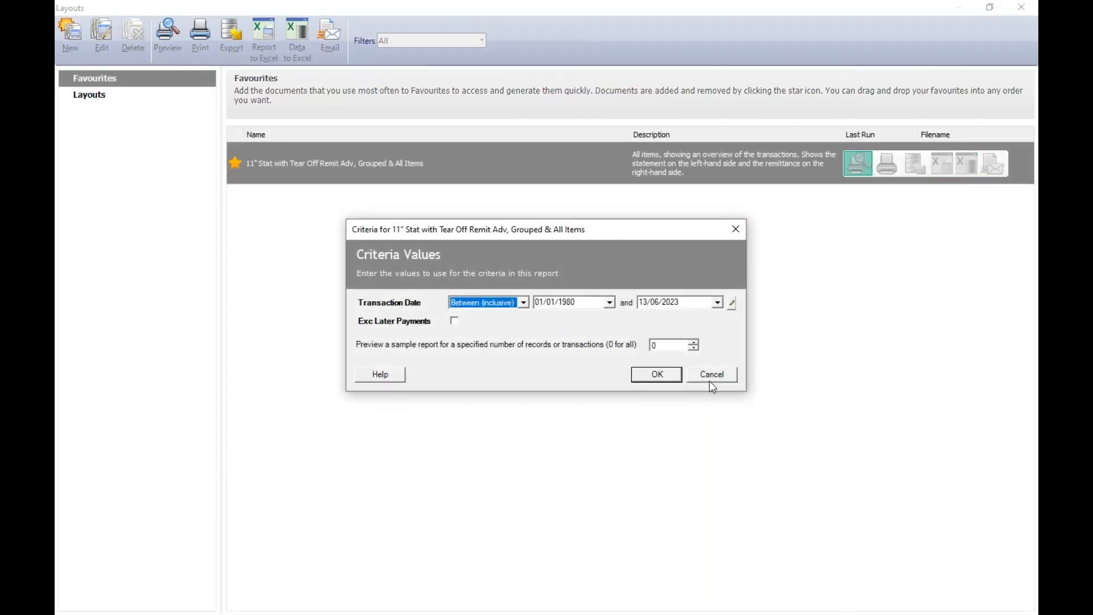
pyautogui.click(710, 378)
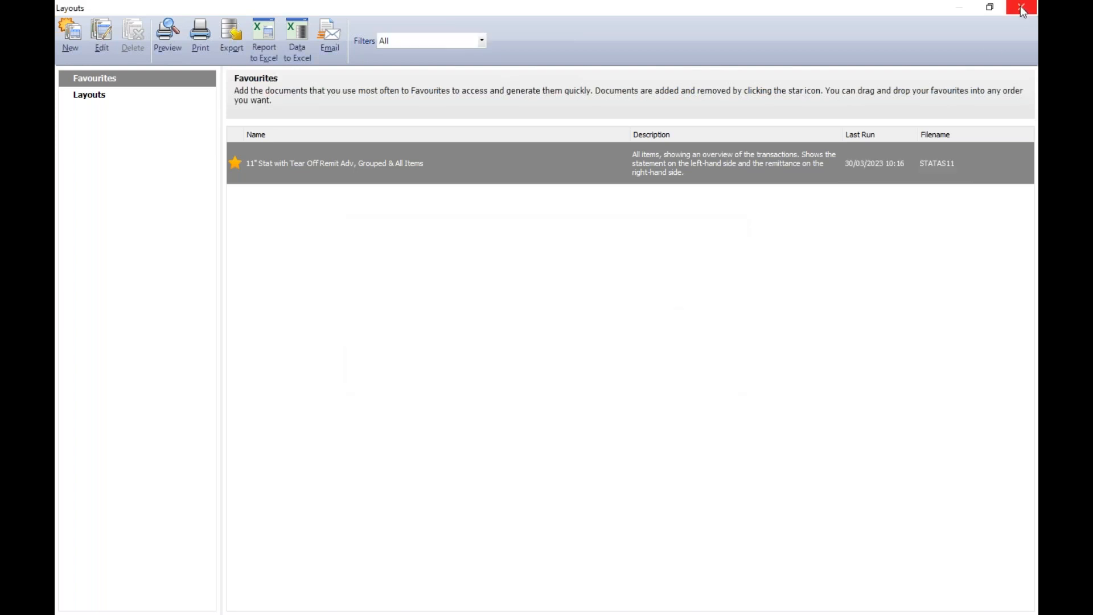
pyautogui.click(1023, 8)
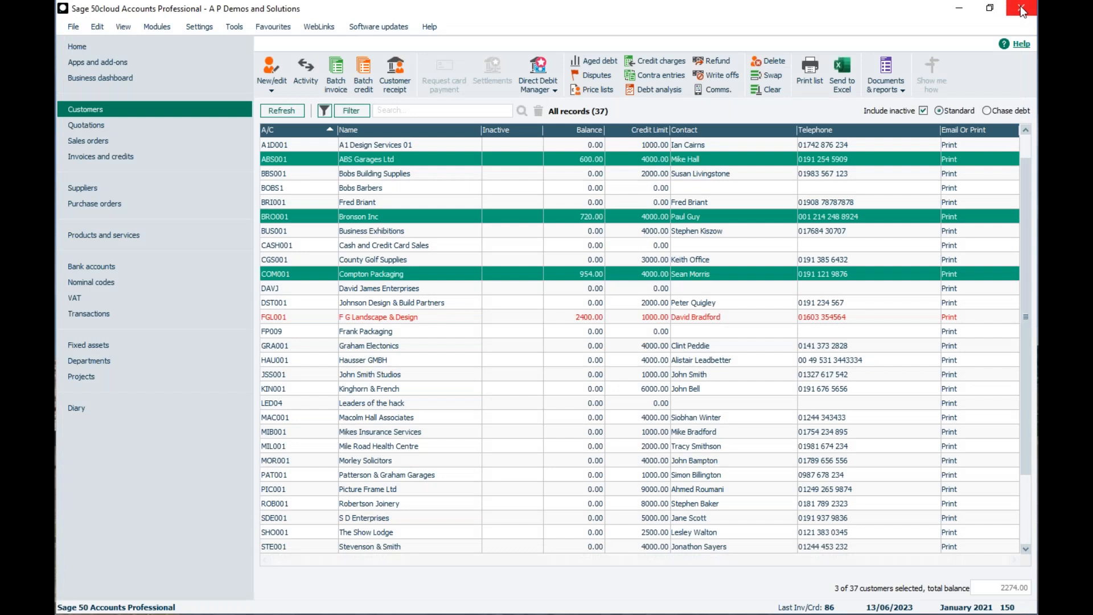
# Deselect Compton Packaging, Bronson Inc and ABS Garages Ltd in the Customers list.
pyautogui.click(396, 273)
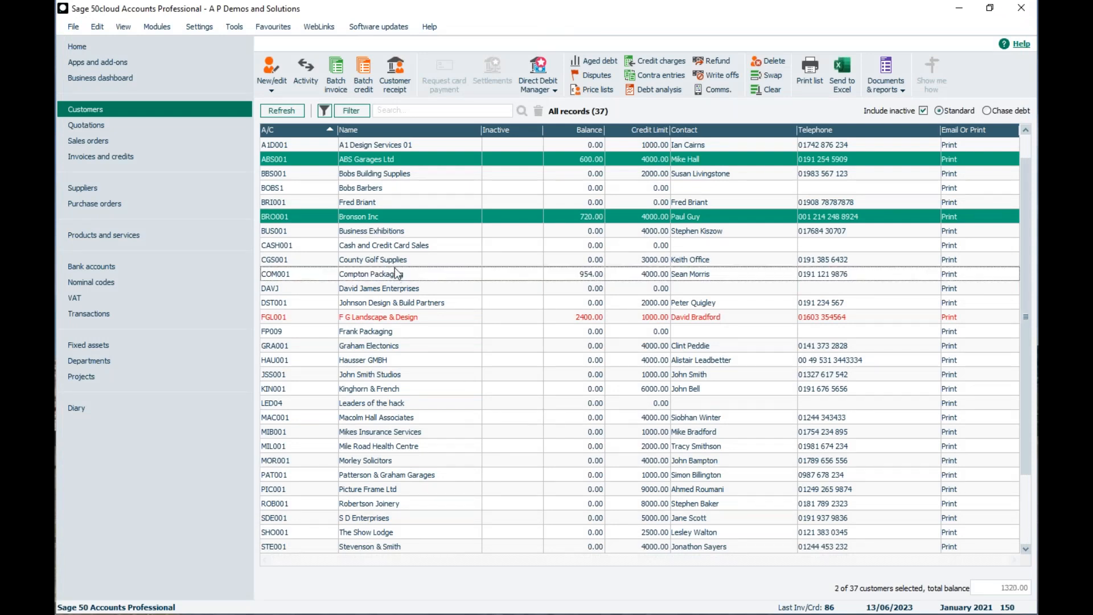
pyautogui.click(395, 218)
pyautogui.click(391, 160)
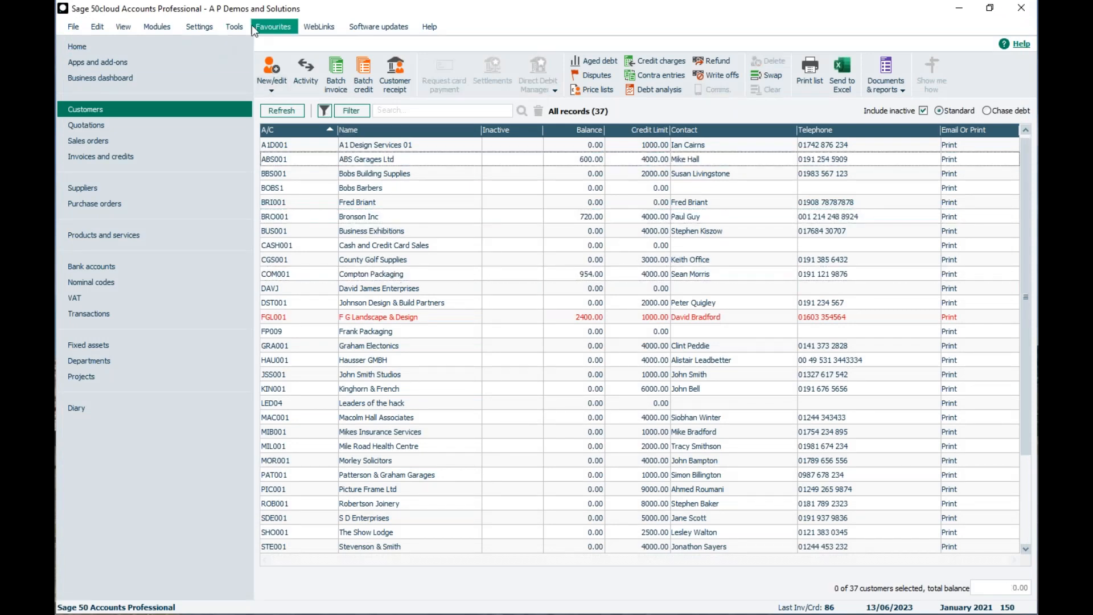
# Set the list selection style back to Windows selection style in the program's environment options.
pyautogui.click(235, 26)
pyautogui.click(262, 165)
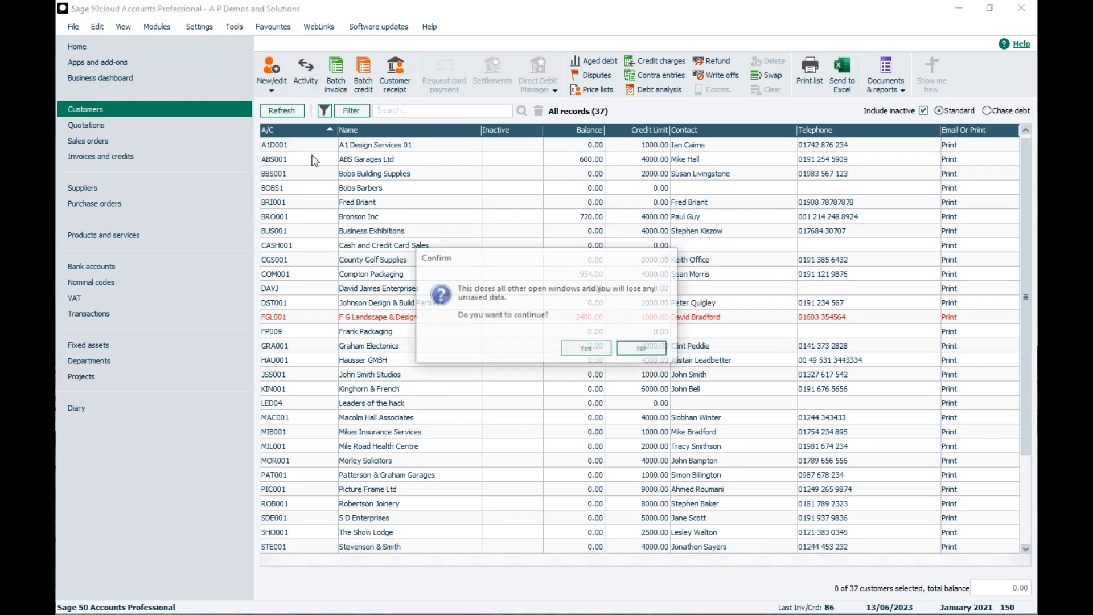
pyautogui.click(575, 347)
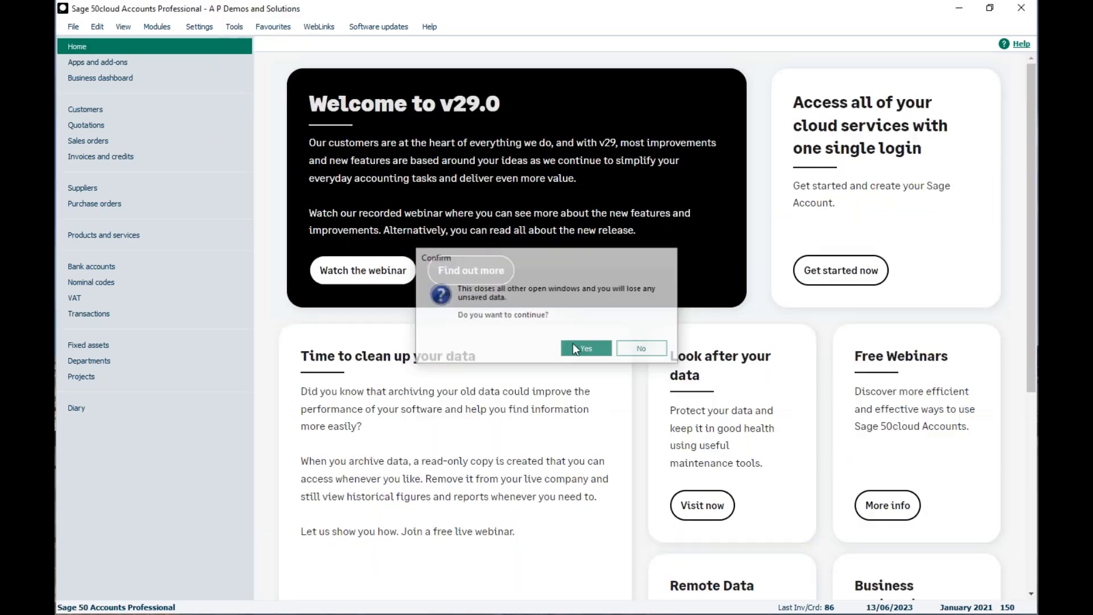
pyautogui.click(480, 159)
pyautogui.click(403, 263)
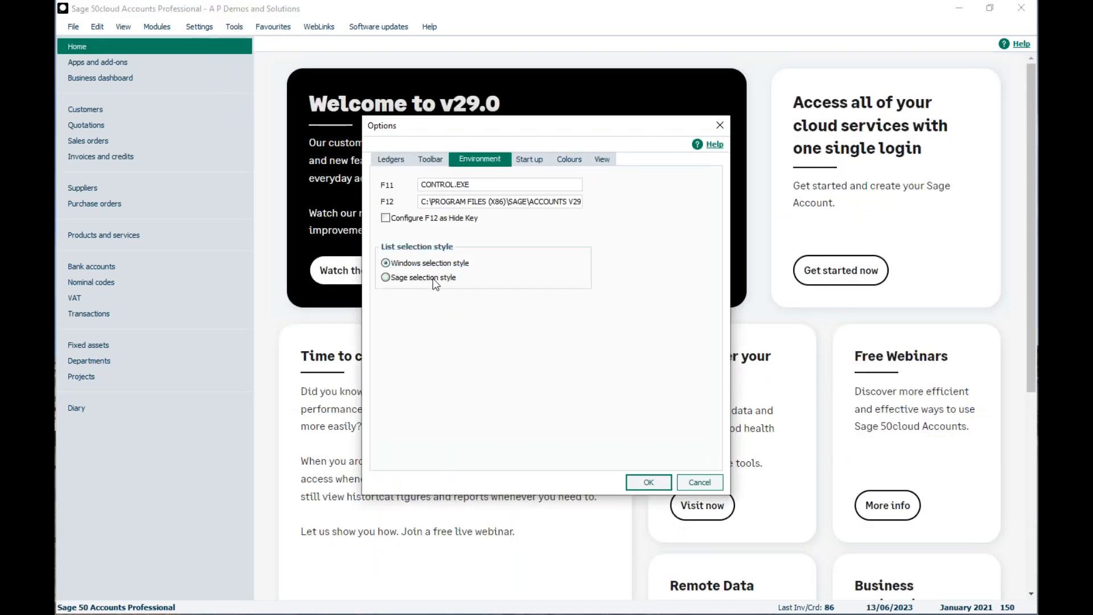
pyautogui.click(639, 483)
# Select the continuous range of customers from A1 Design Services 01 to Bronson Inc in the Customers list.
pyautogui.click(115, 114)
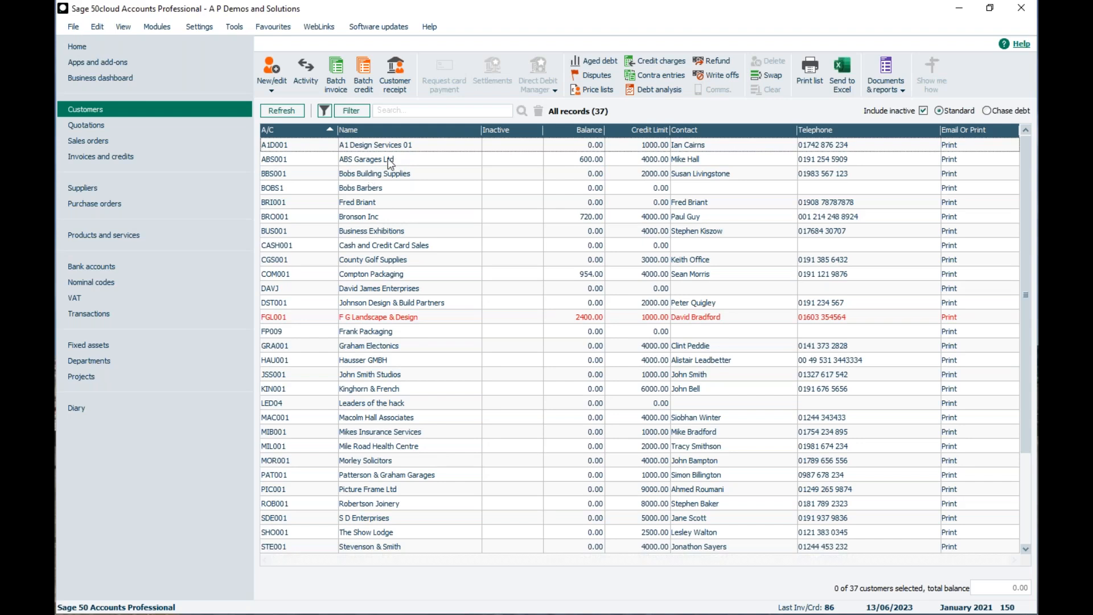
pyautogui.click(383, 146)
pyautogui.keyDown('shift'); pyautogui.click(378, 215); pyautogui.keyUp('shift')
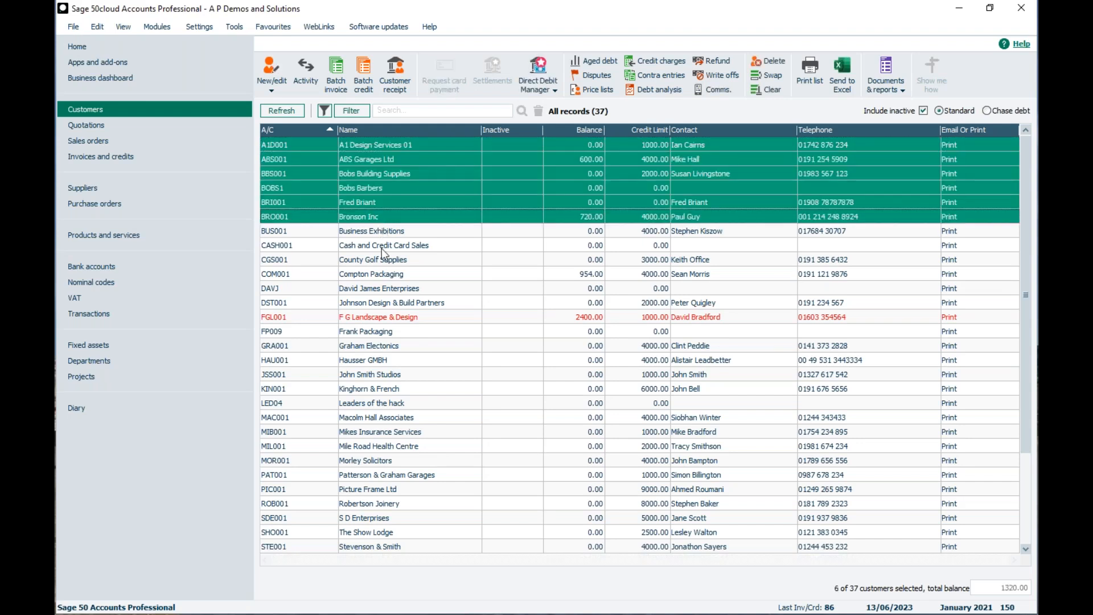
# Select only Bronson Inc in the Customers list, add A1 Design Services 01 to the selection, and deselect both.
pyautogui.click(373, 219)
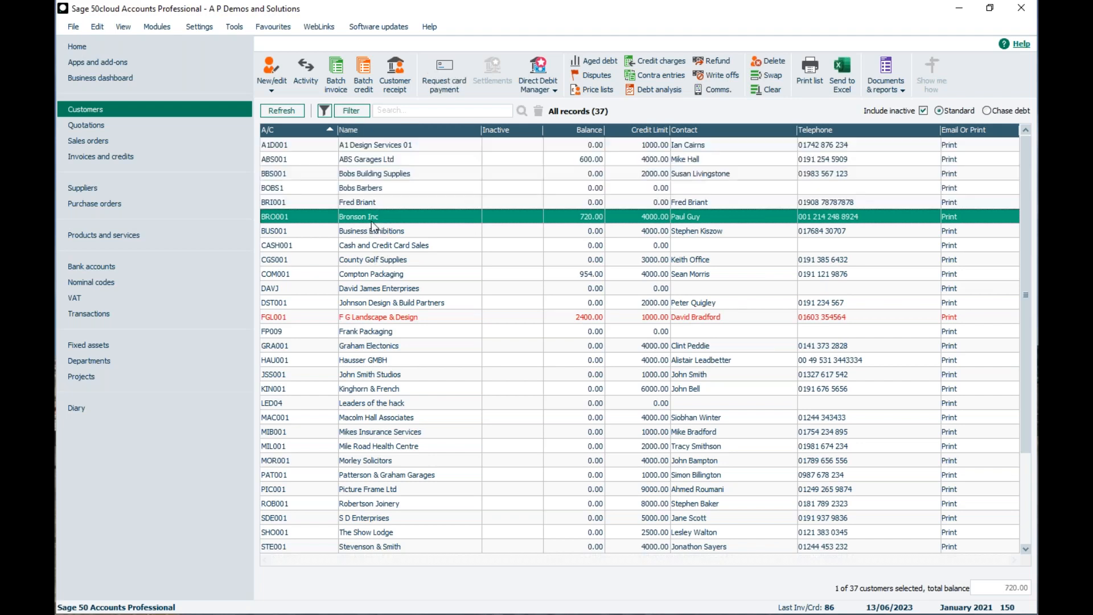
pyautogui.keyDown('ctrl'); pyautogui.click(376, 147); pyautogui.keyUp('ctrl')
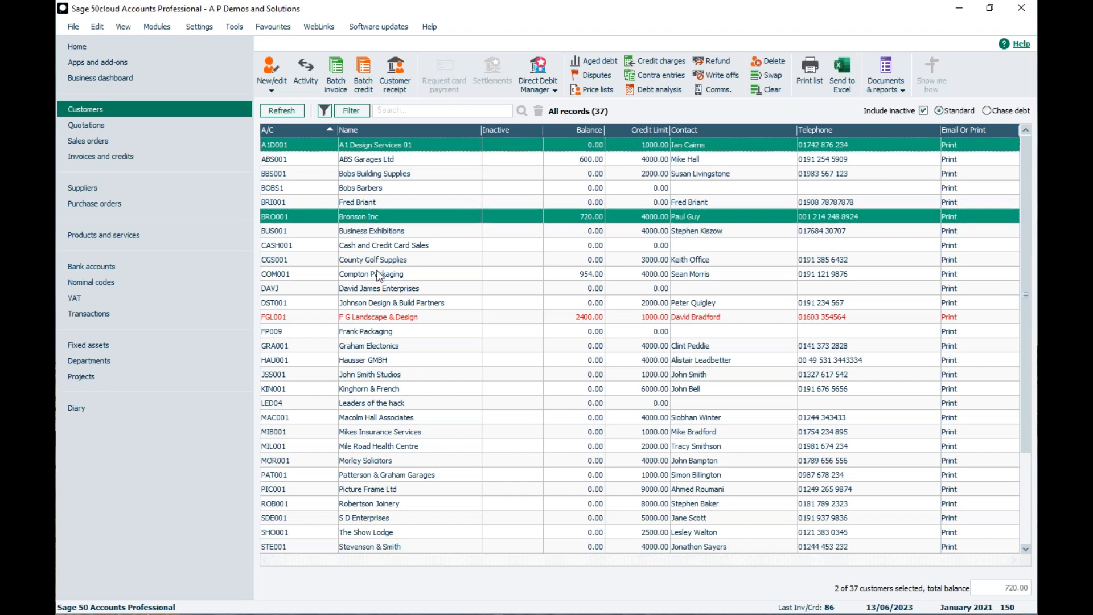
pyautogui.keyDown('ctrl'); pyautogui.click(359, 216); pyautogui.keyUp('ctrl')
pyautogui.keyDown('ctrl'); pyautogui.click(361, 142); pyautogui.keyUp('ctrl')
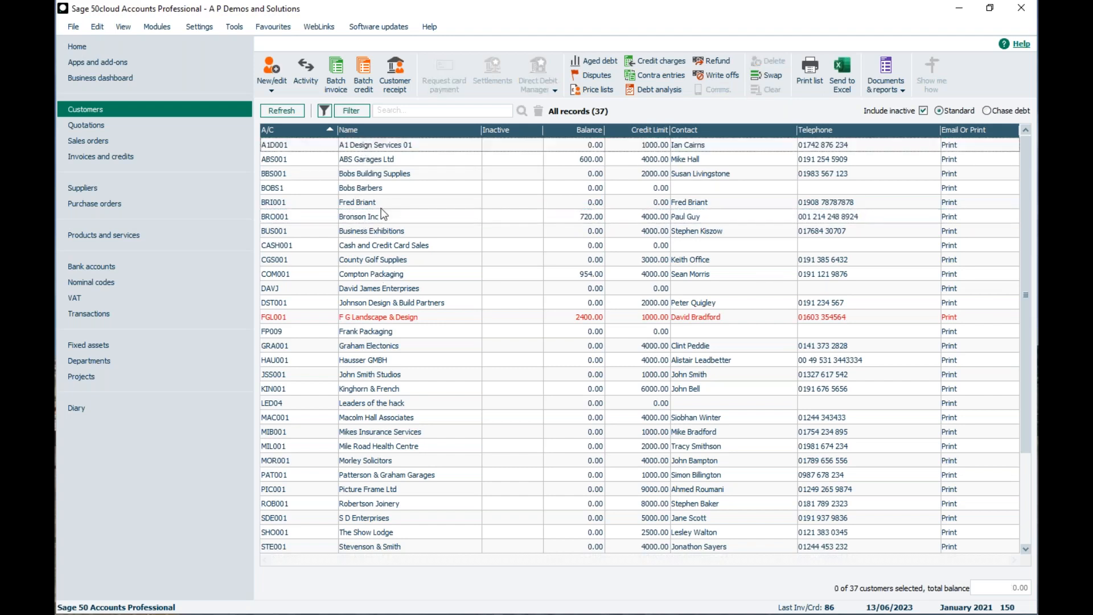
# Select all customers in the list at once, and reduce the selection to Bronson Inc.
pyautogui.hotkey('ctrl', 'a')
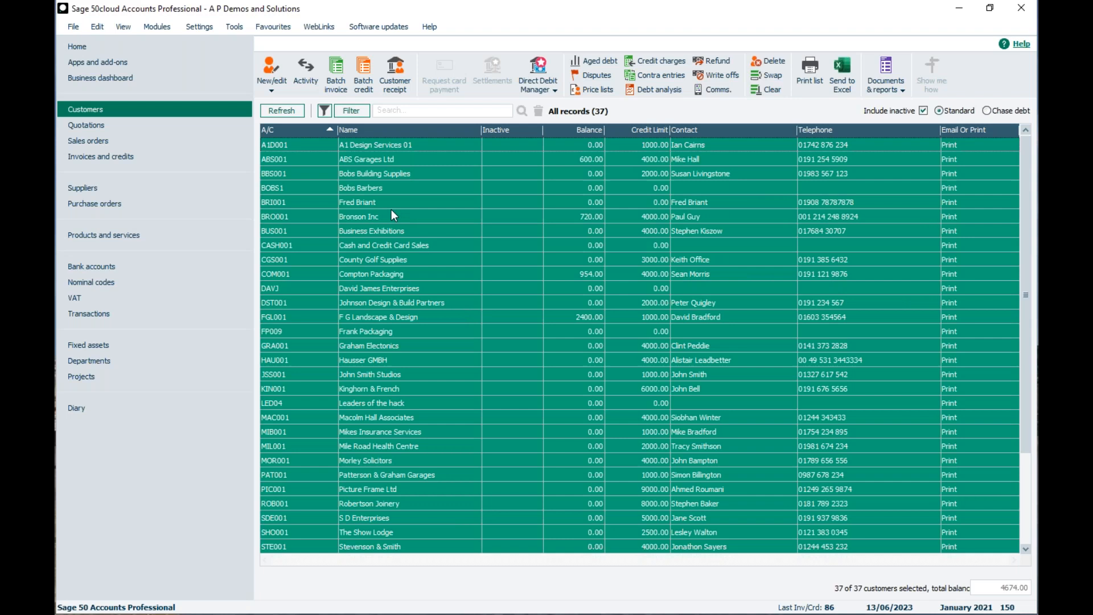
pyautogui.click(392, 212)
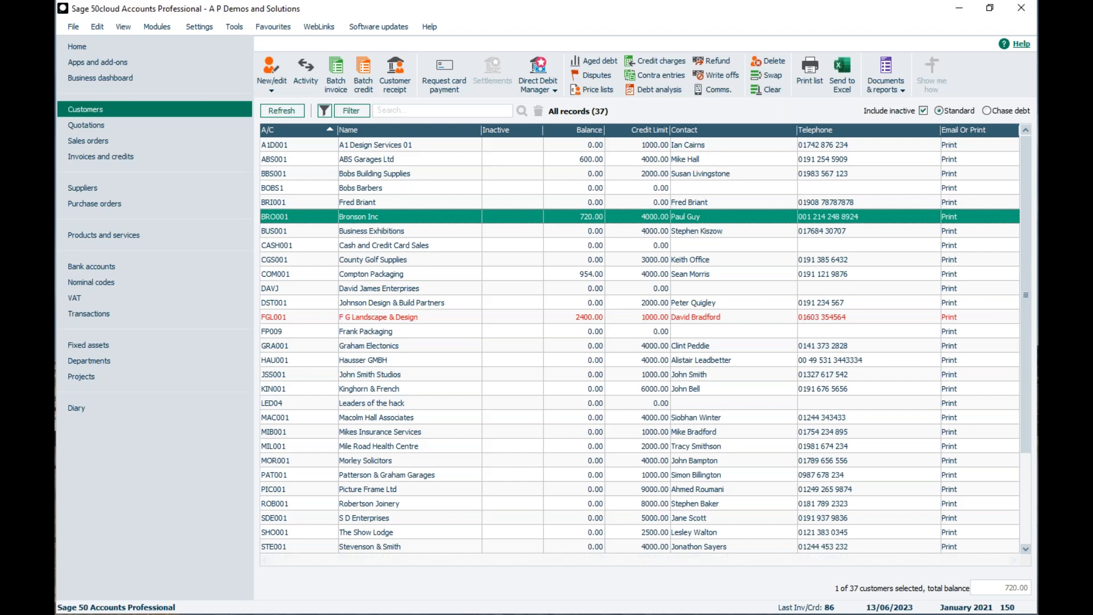
# Check the start-up settings in the program options and set the colour theme to Dark.
pyautogui.click(231, 25)
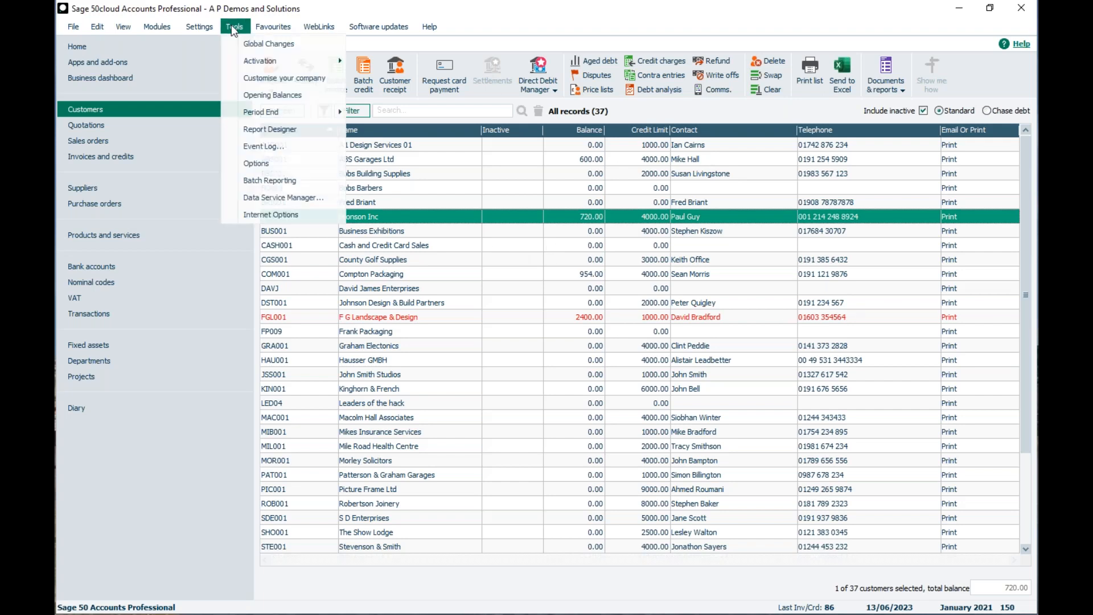
pyautogui.click(227, 163)
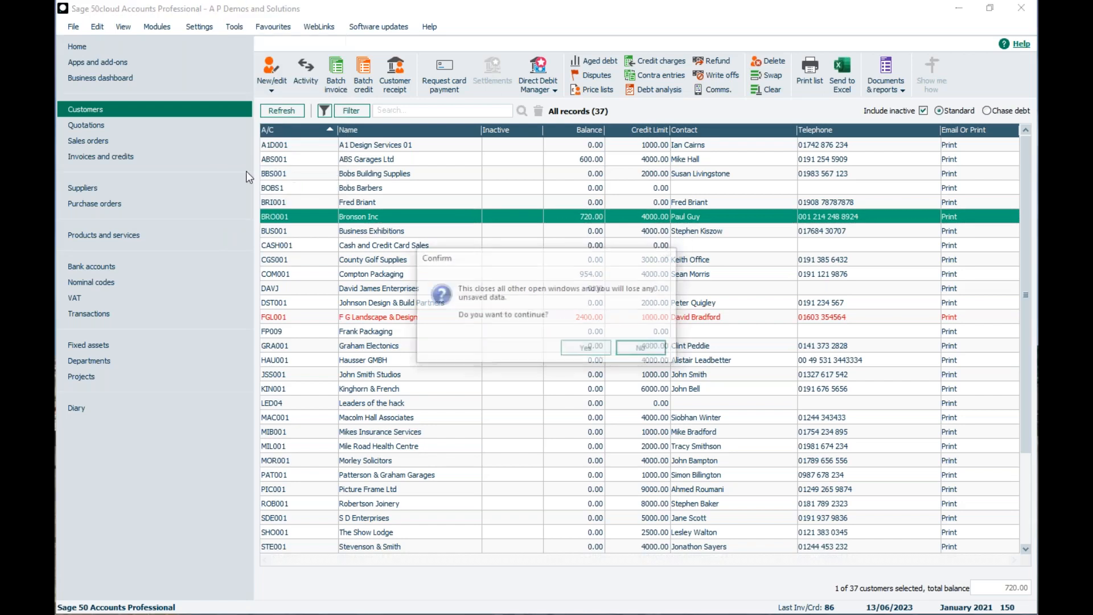
pyautogui.click(587, 347)
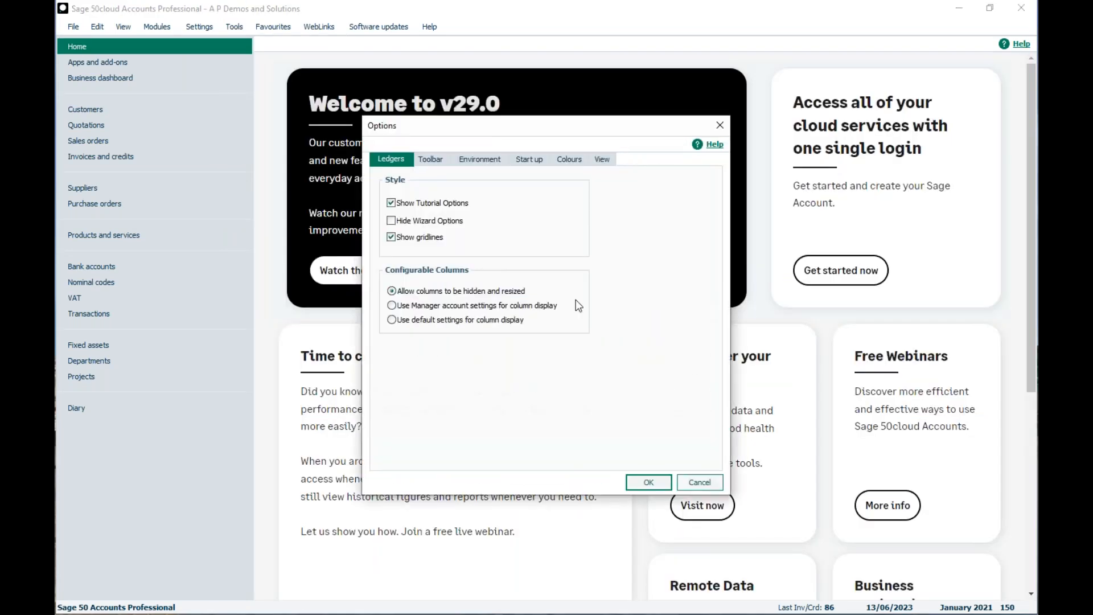
pyautogui.click(526, 160)
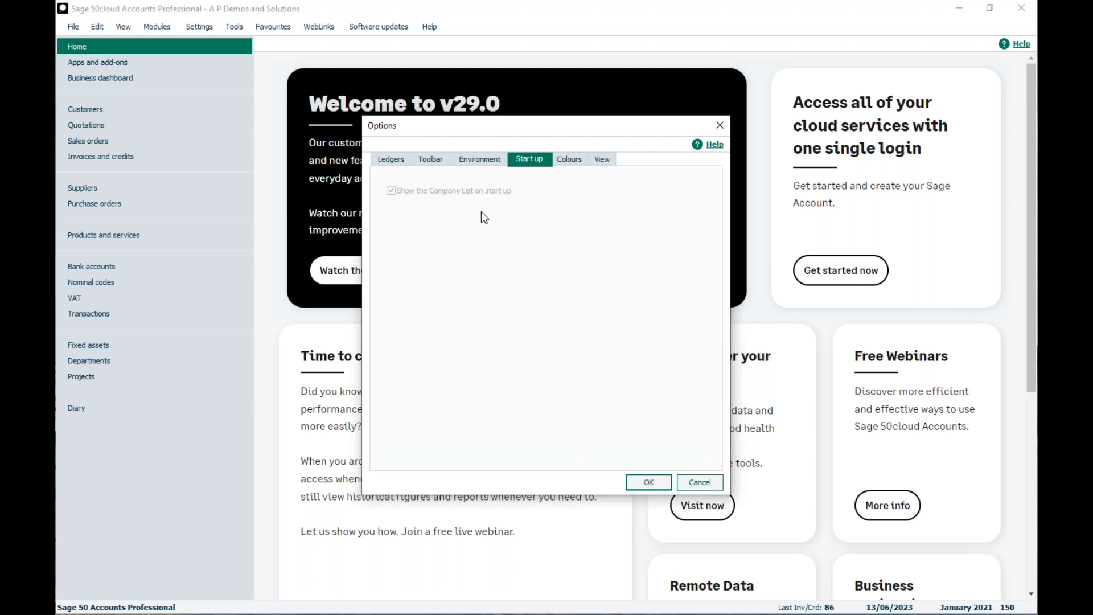
pyautogui.click(575, 159)
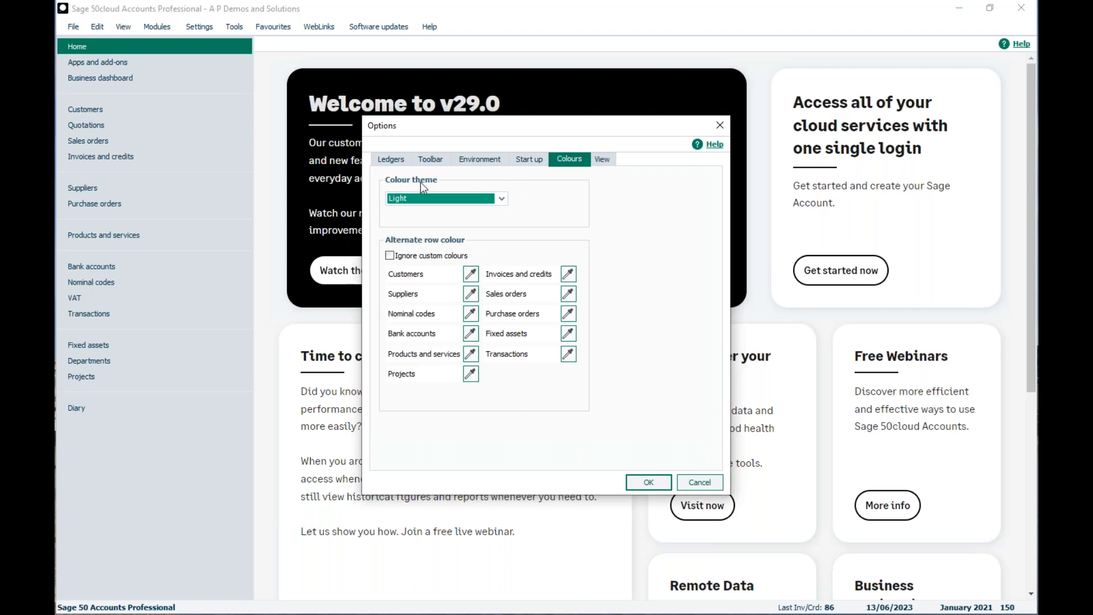
pyautogui.click(502, 200)
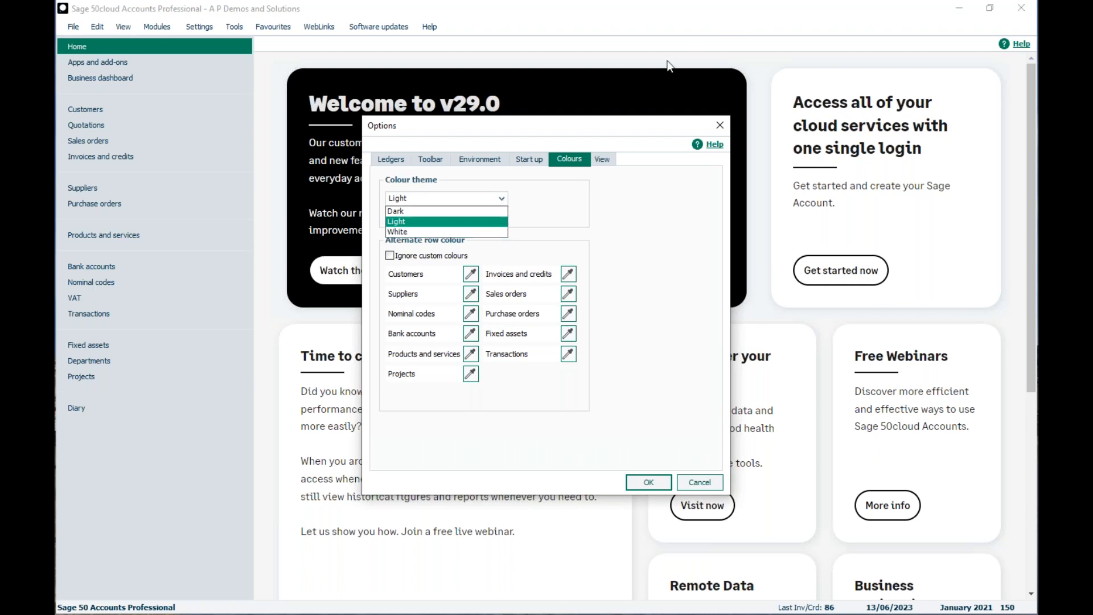
pyautogui.click(399, 211)
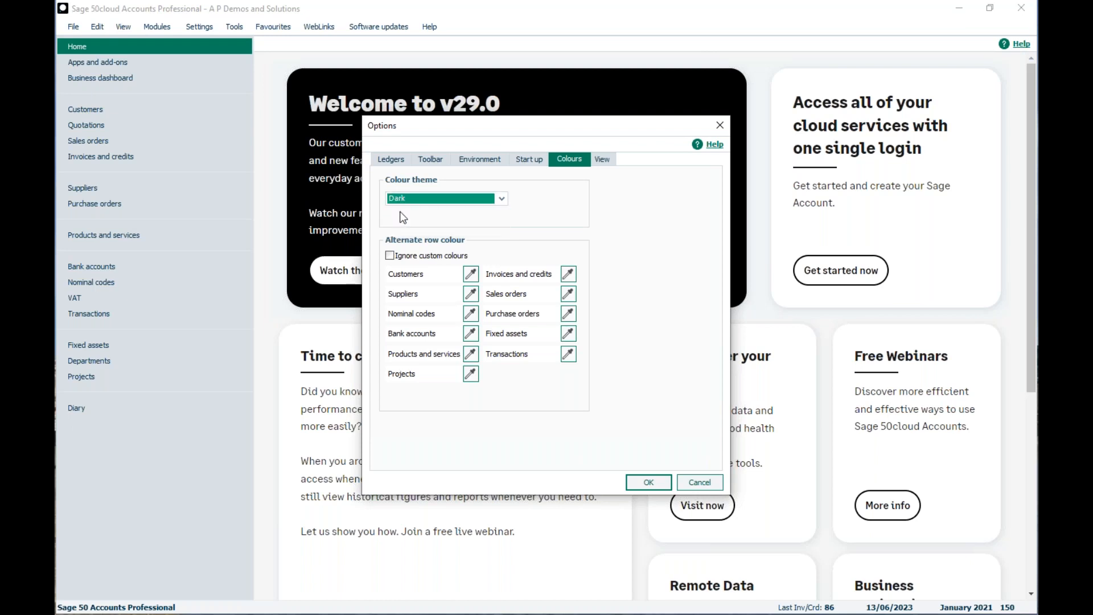
pyautogui.click(645, 483)
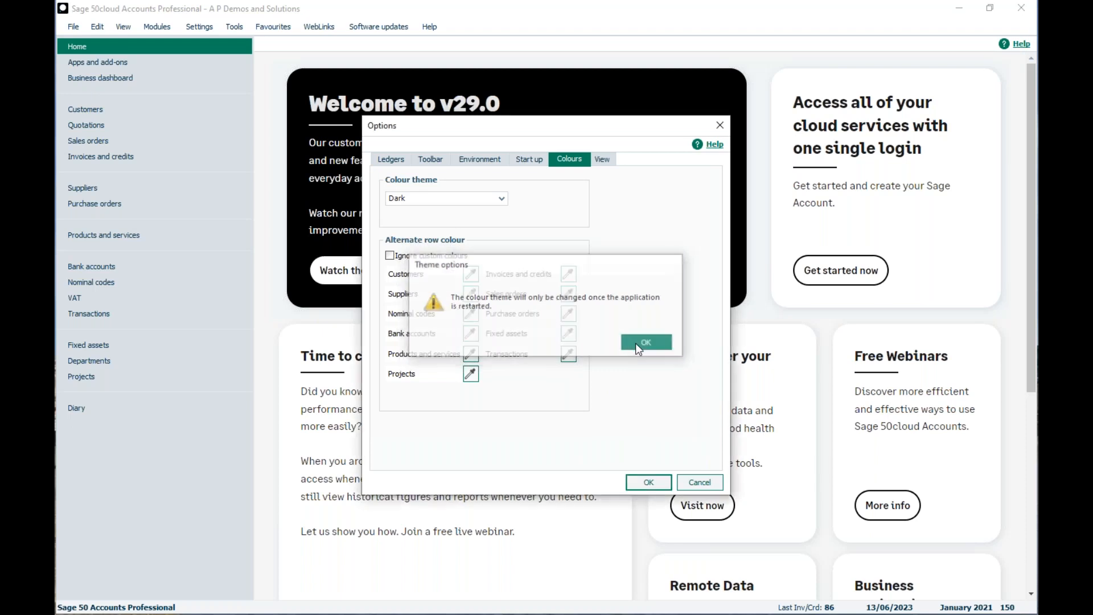
pyautogui.click(636, 343)
# Exit the program without backing up the data and relaunch Sage 50 Accounts v29.
pyautogui.click(1031, 9)
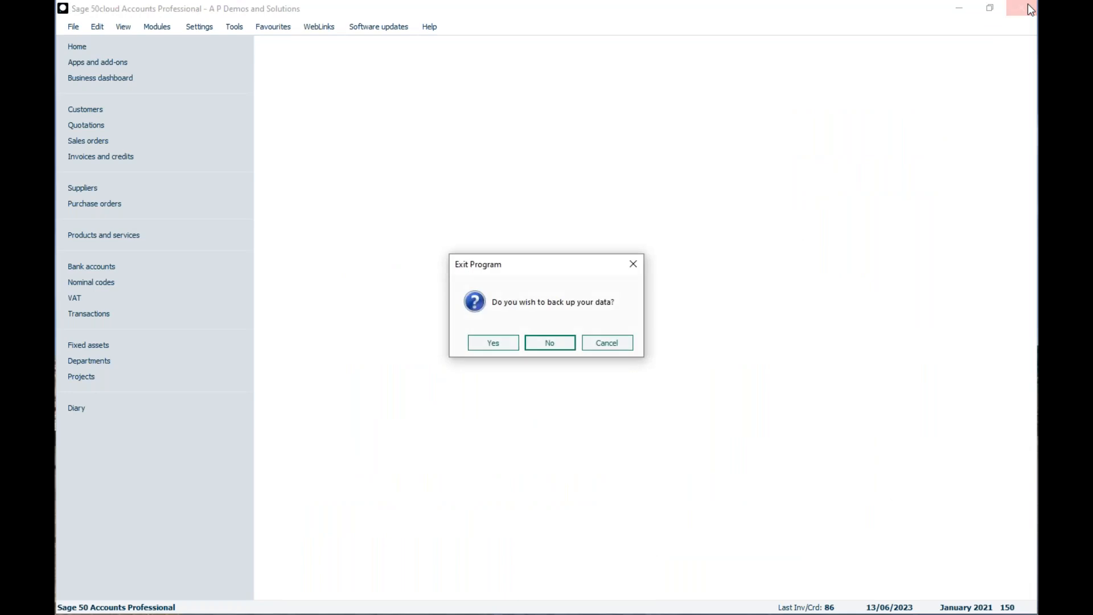
pyautogui.click(571, 340)
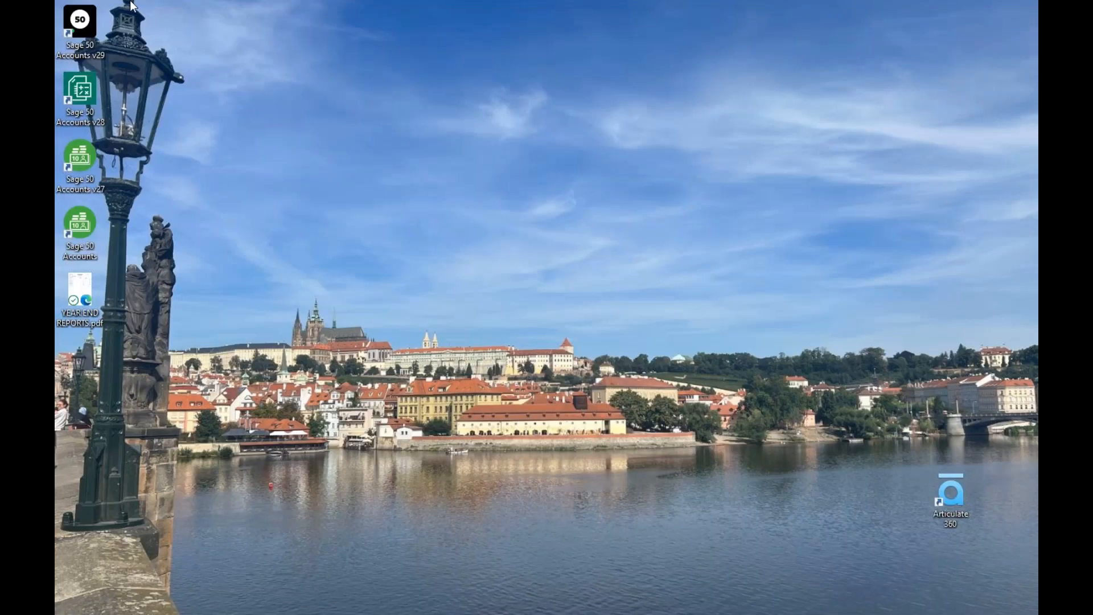
pyautogui.doubleClick(90, 17)
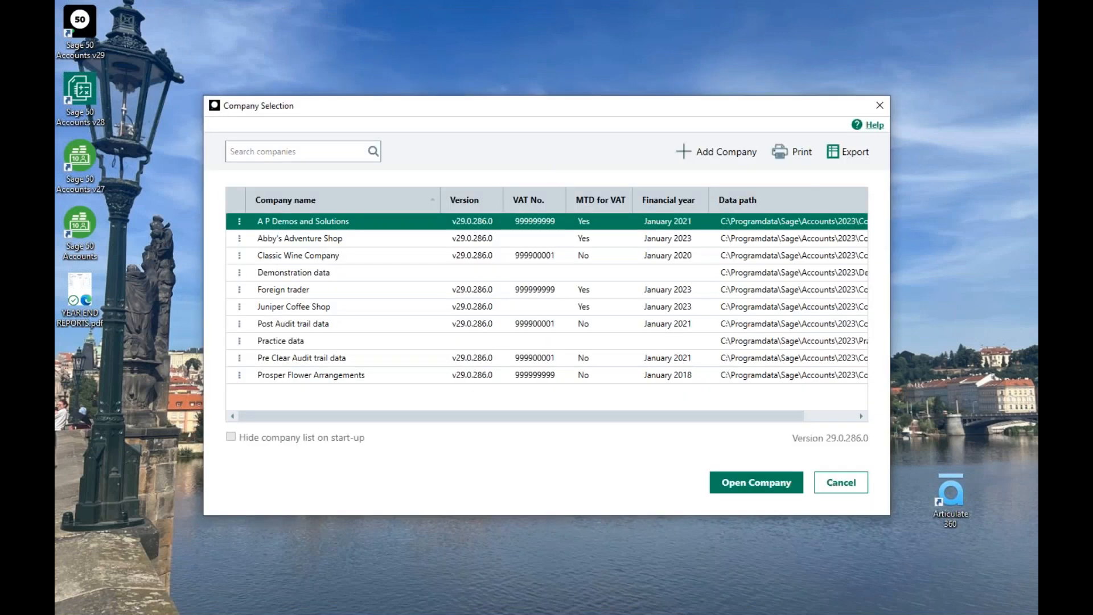
# Open the A P Demos and Solutions company with the account password, and display the Customers list.
pyautogui.click(763, 485)
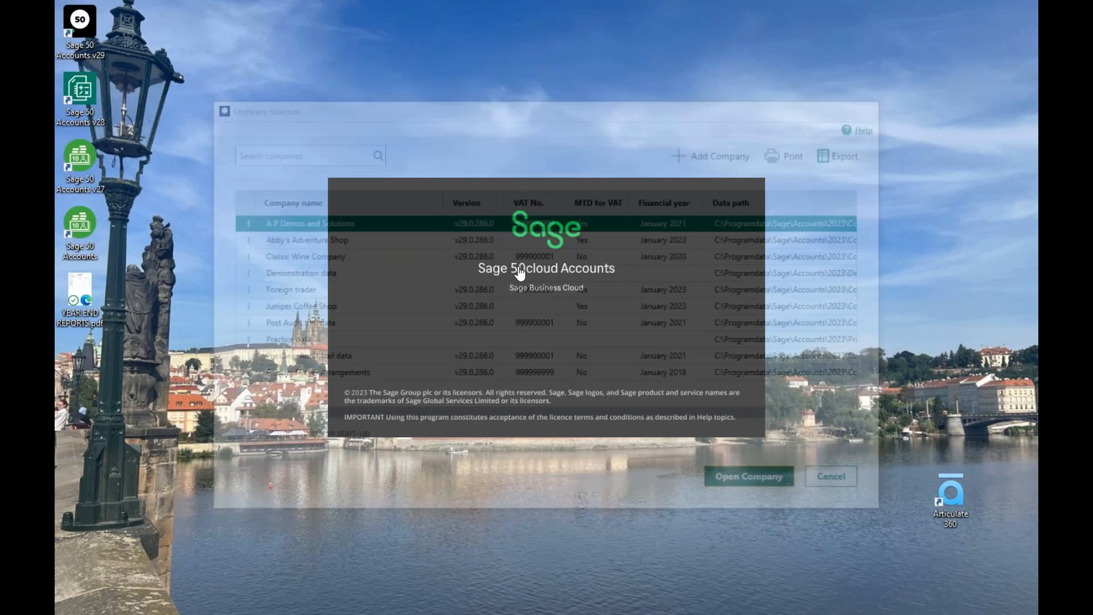
pyautogui.write('•')
pyautogui.press('Return')
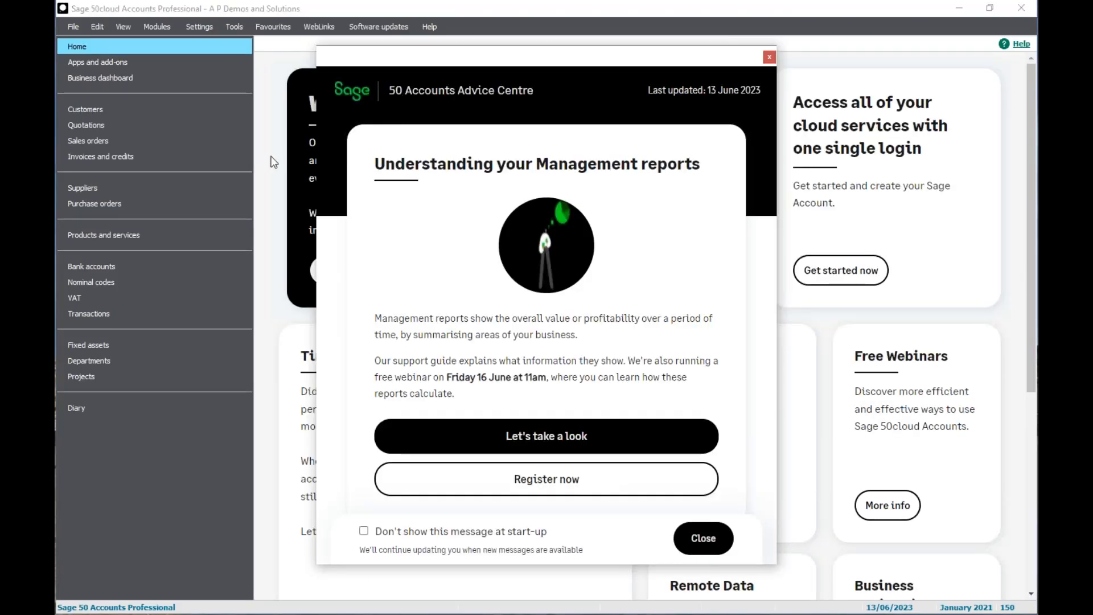
pyautogui.click(769, 57)
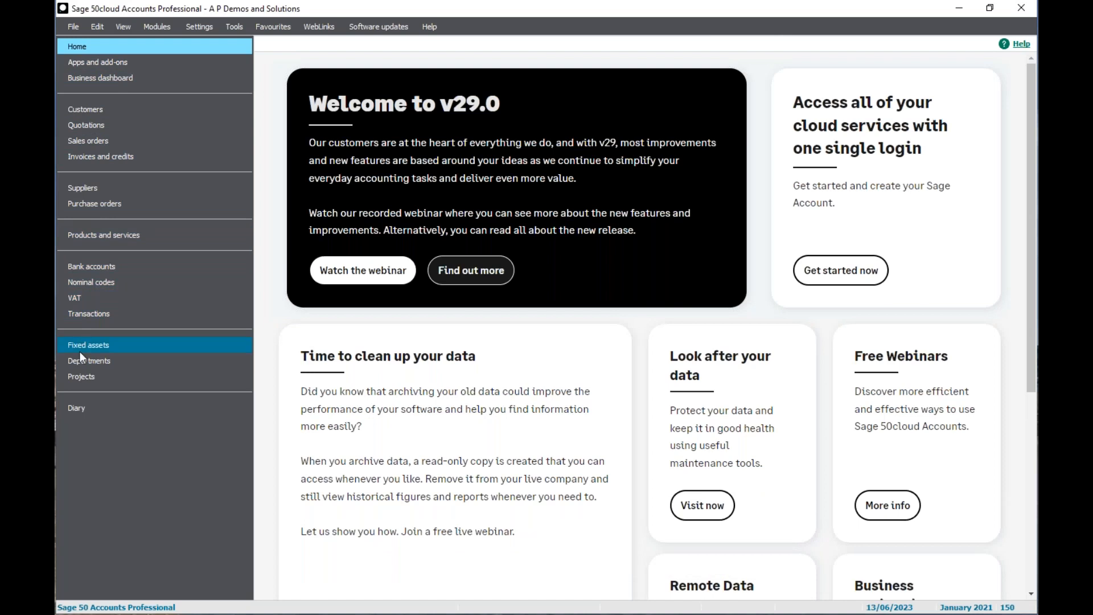
pyautogui.click(91, 114)
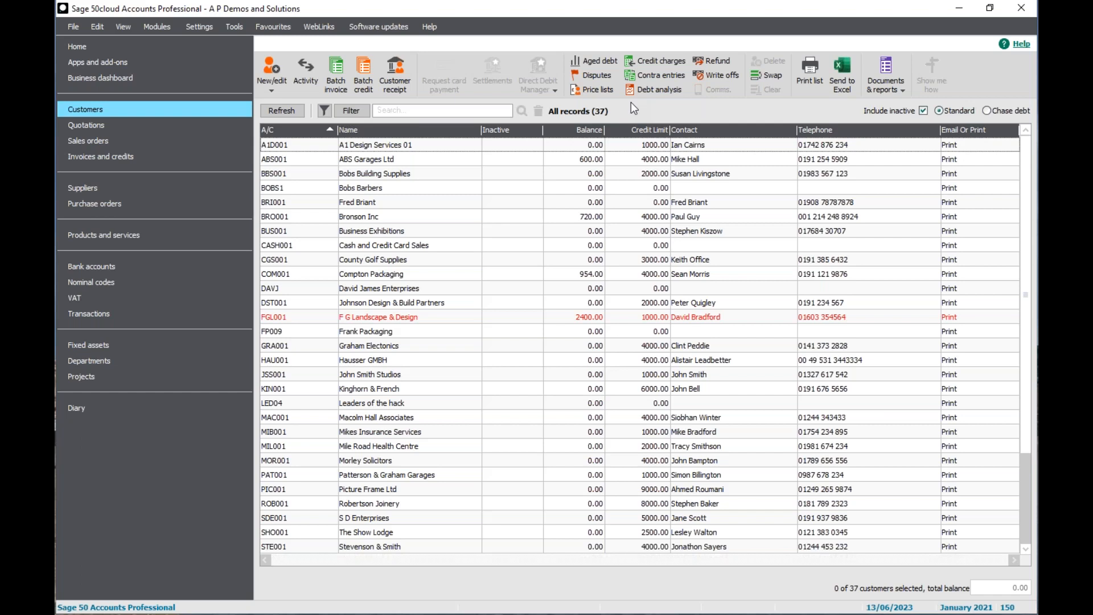
# Set the colour theme back to Light in the program's colour options.
pyautogui.click(232, 31)
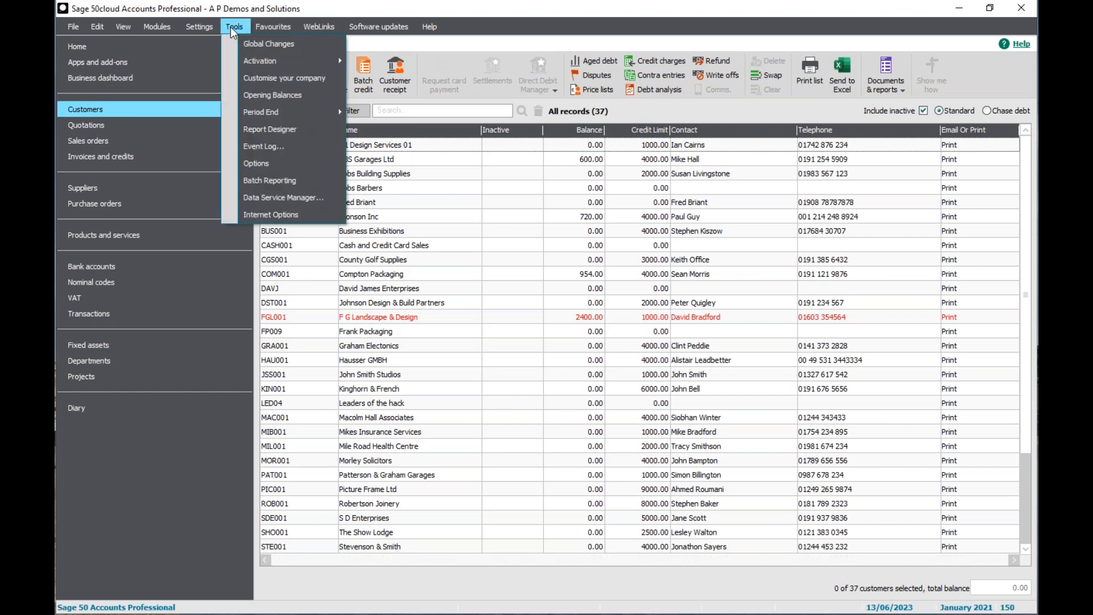
pyautogui.click(231, 162)
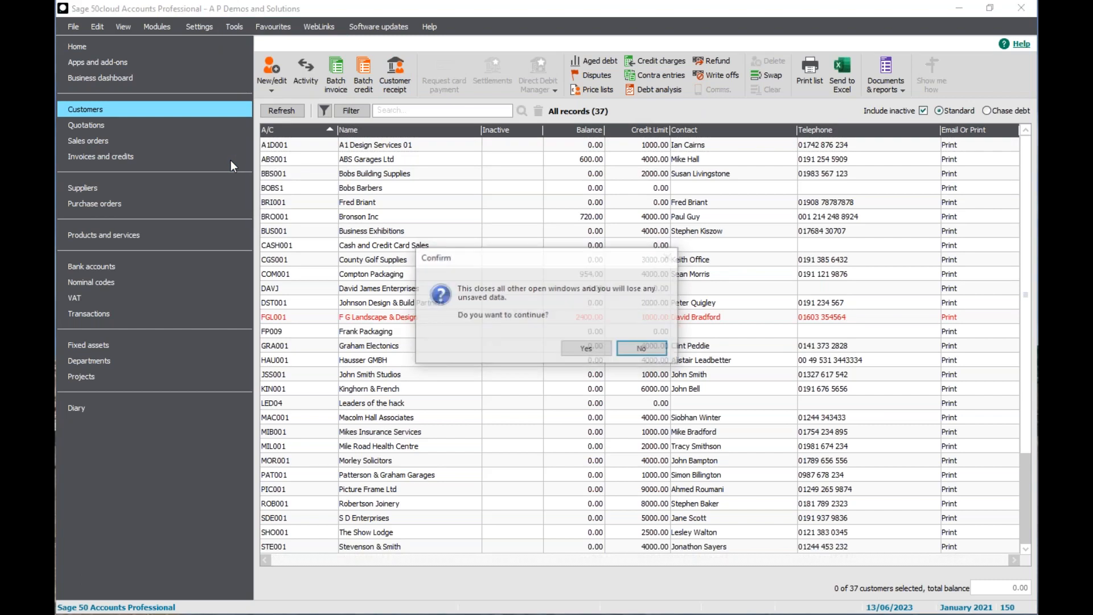
pyautogui.click(588, 351)
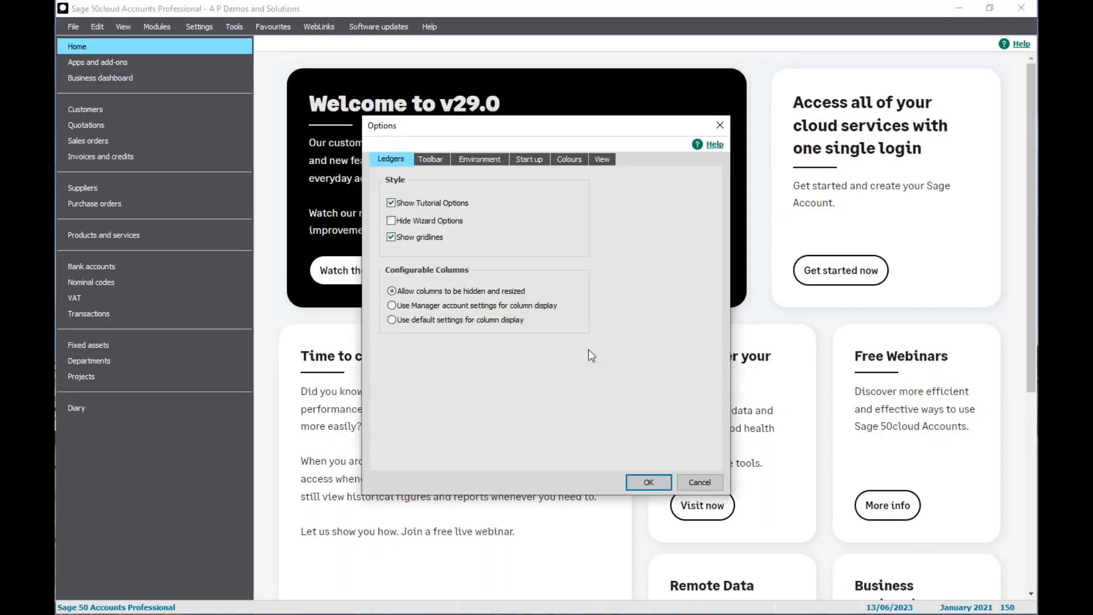
pyautogui.click(569, 160)
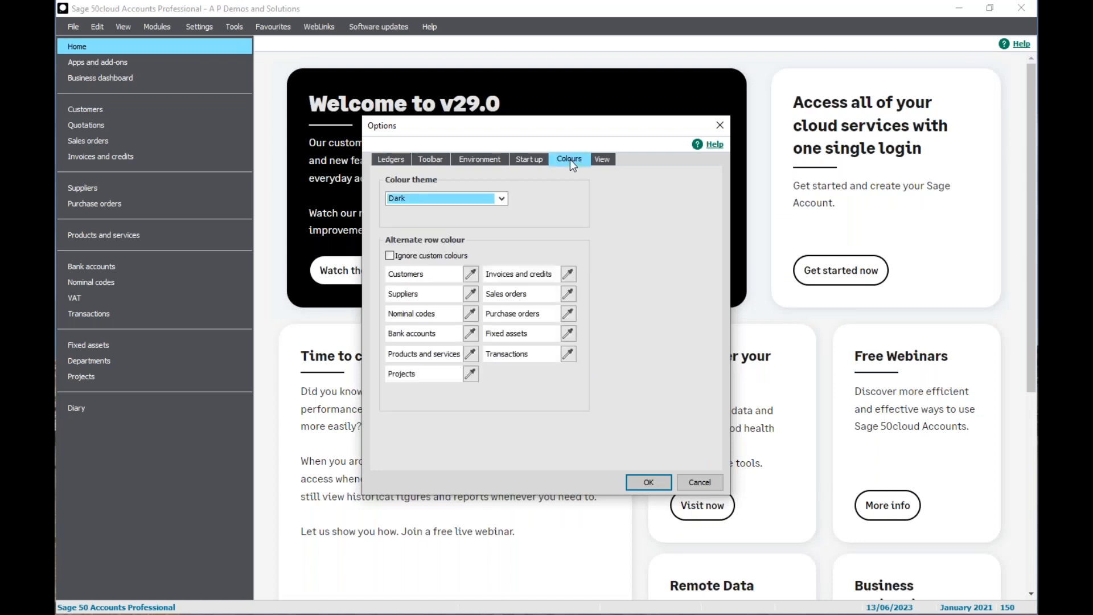
pyautogui.click(499, 199)
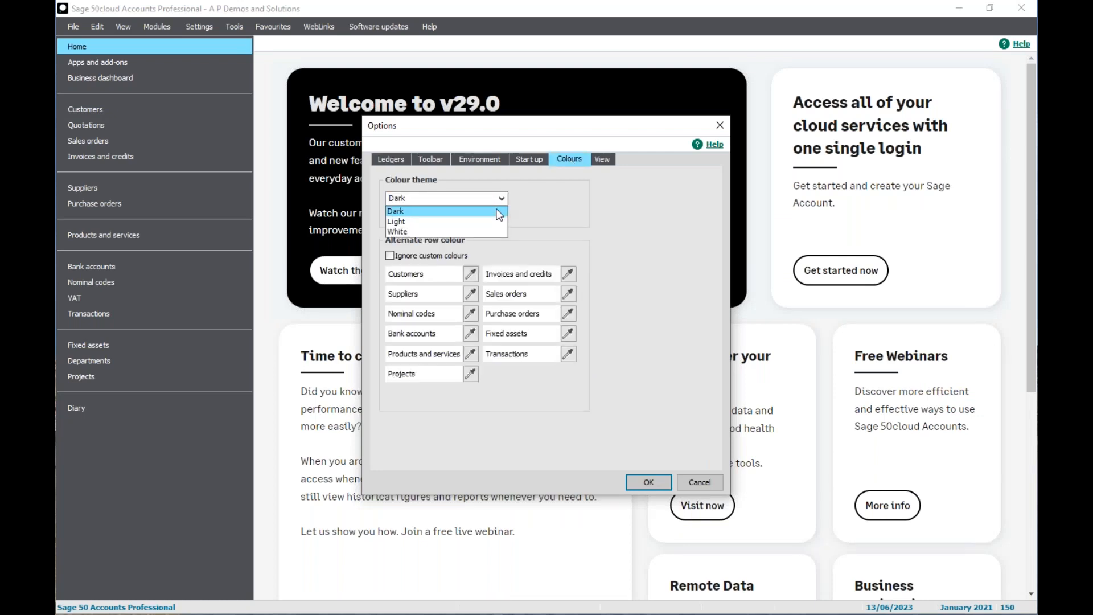
pyautogui.click(399, 222)
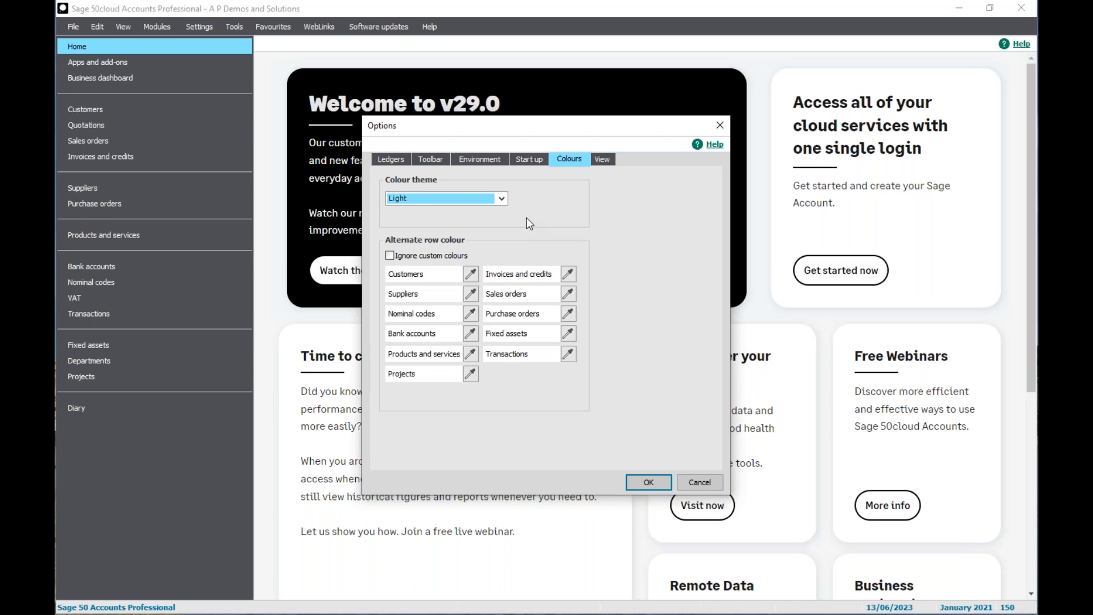
# Try black as the alternate row colour for Customers, and replace it with light yellow.
pyautogui.click(470, 275)
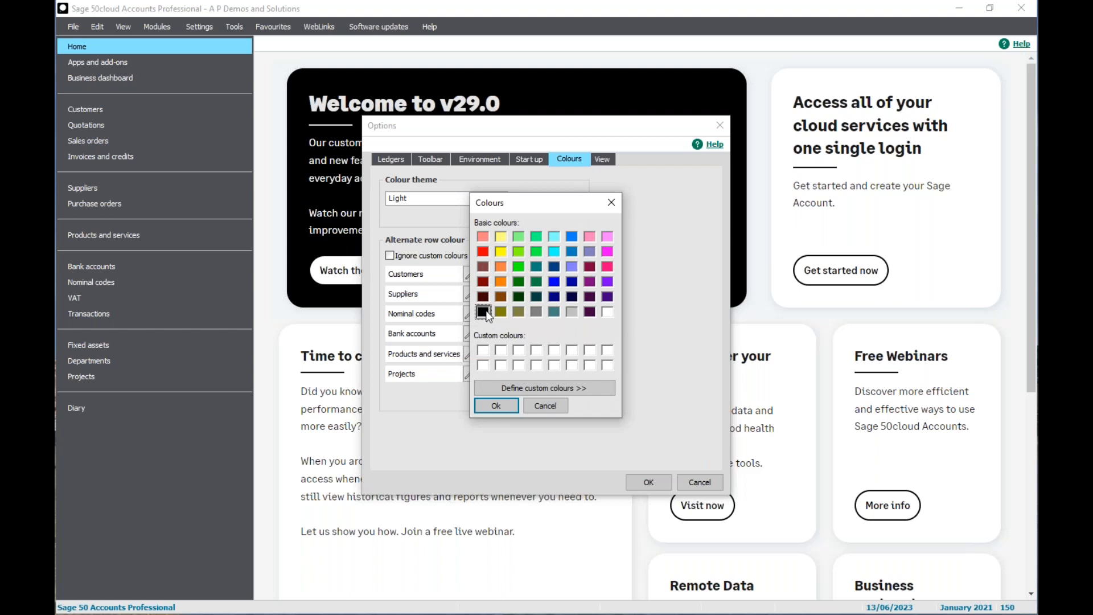
pyautogui.click(496, 406)
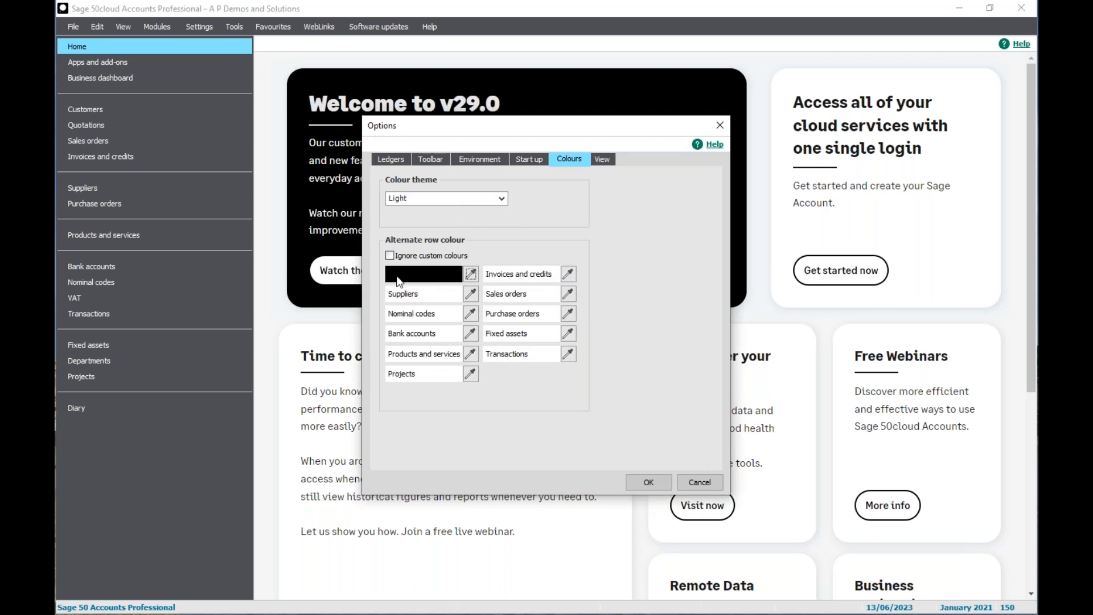
pyautogui.click(470, 275)
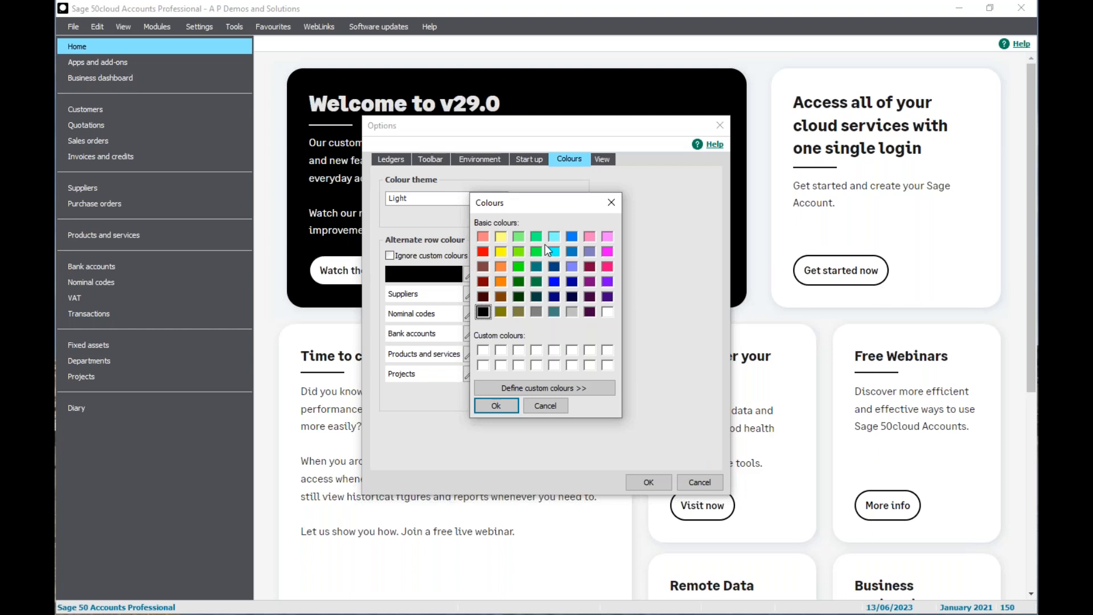
pyautogui.click(500, 238)
pyautogui.click(492, 405)
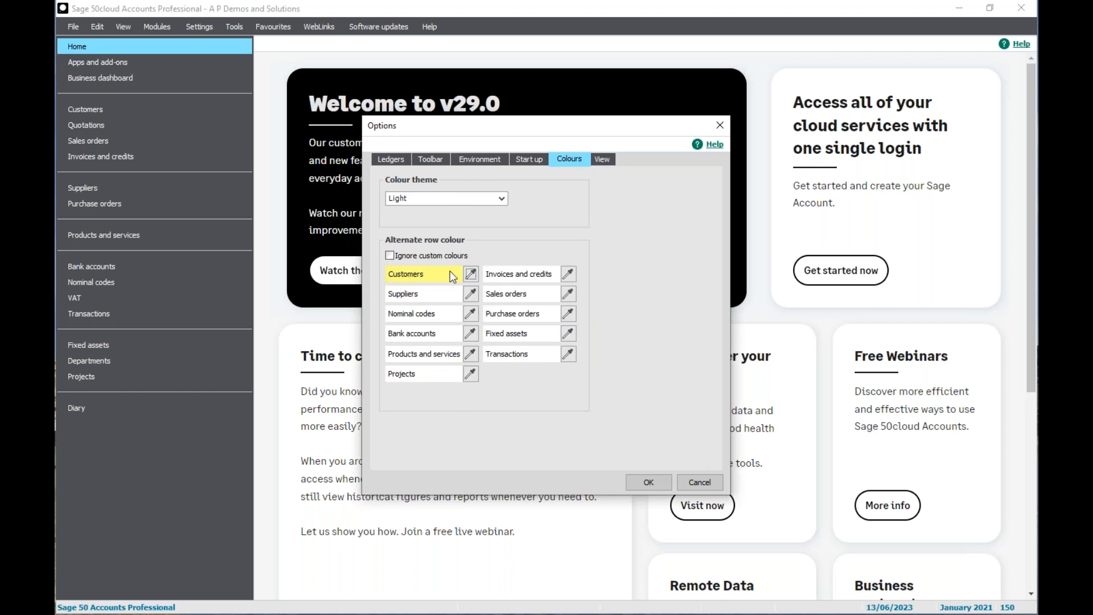
# Set the alternate row colour to light green for Suppliers and light cyan for Invoices and credits, and apply the options.
pyautogui.click(470, 294)
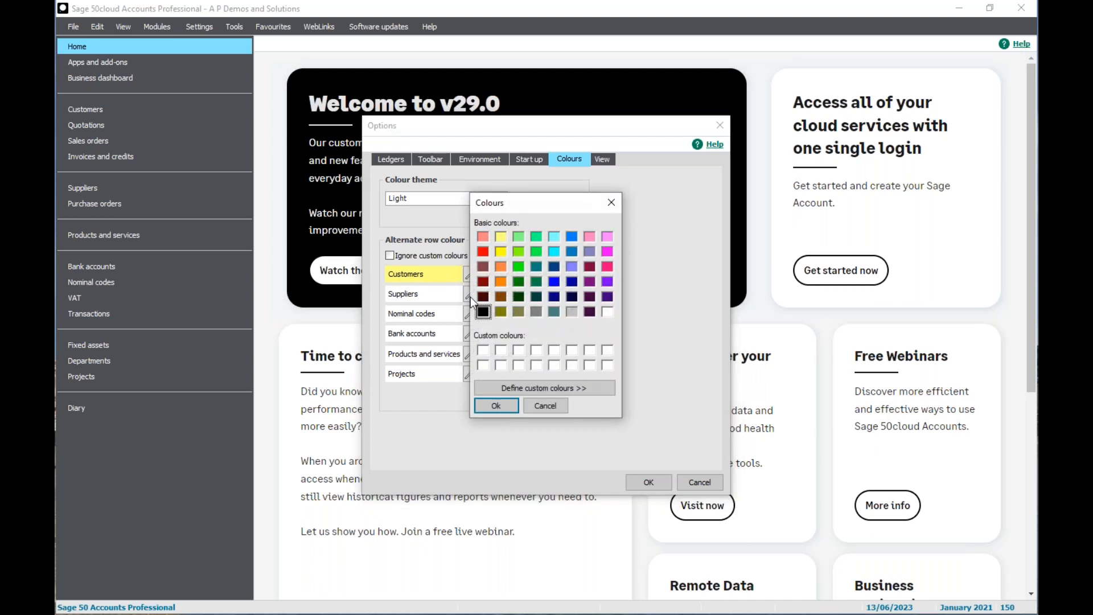
pyautogui.click(515, 261)
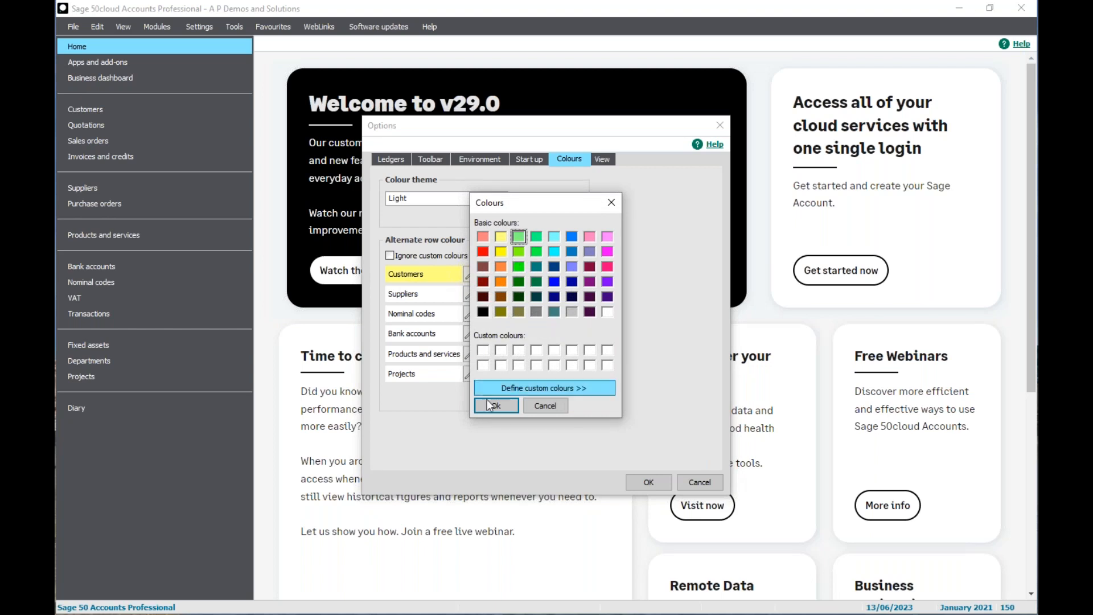
pyautogui.click(496, 405)
pyautogui.click(568, 275)
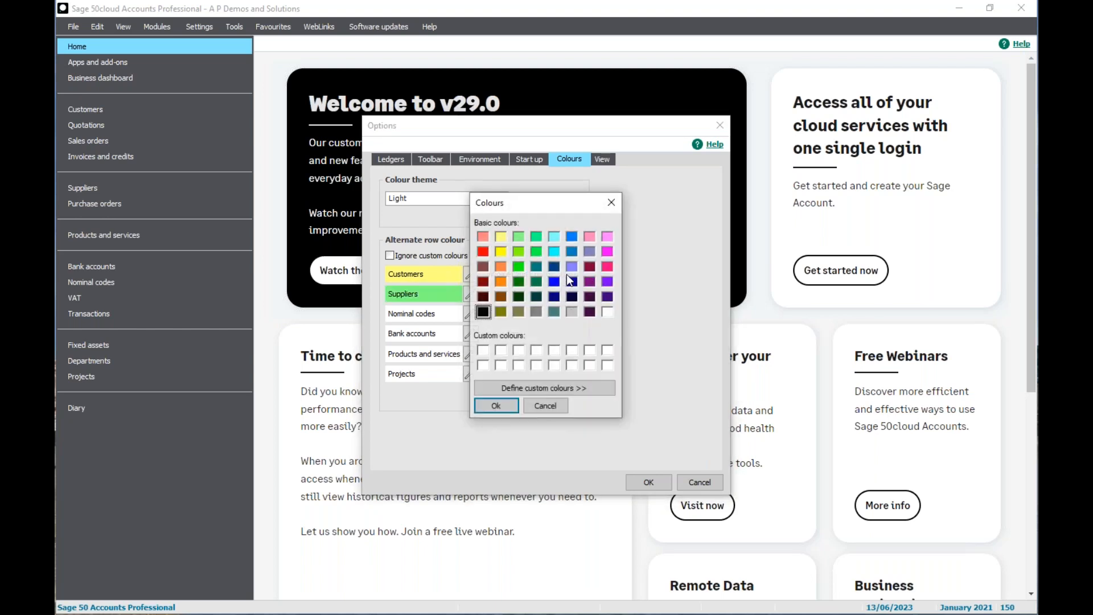
pyautogui.click(550, 236)
pyautogui.click(496, 404)
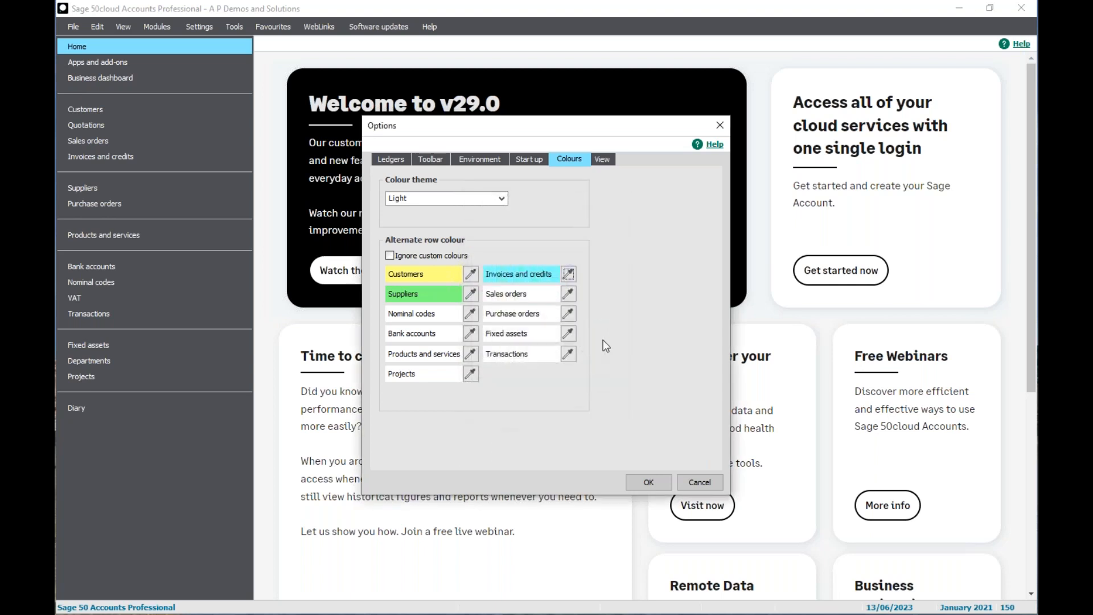
pyautogui.click(641, 484)
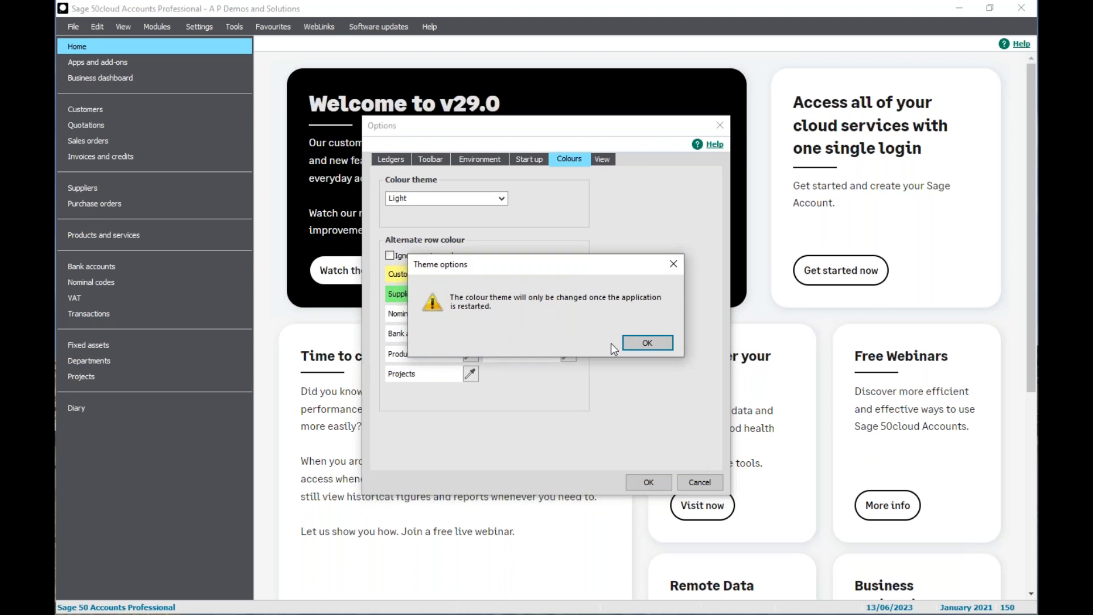
pyautogui.click(640, 344)
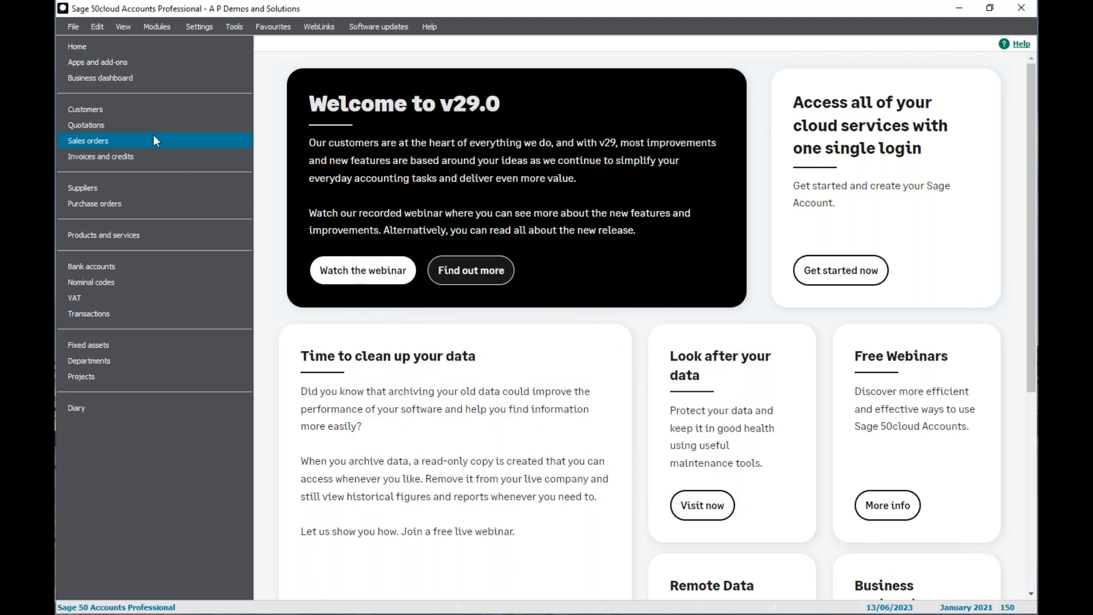
# Check the alternate row colours in the Customers, Invoices and credits, and Suppliers lists.
pyautogui.click(139, 112)
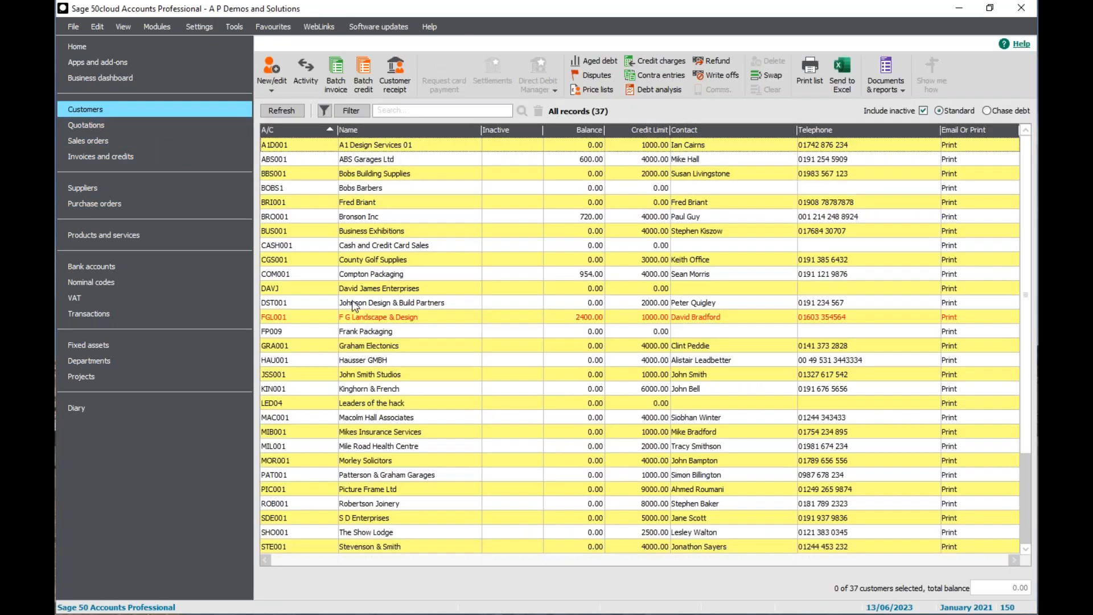
pyautogui.click(132, 152)
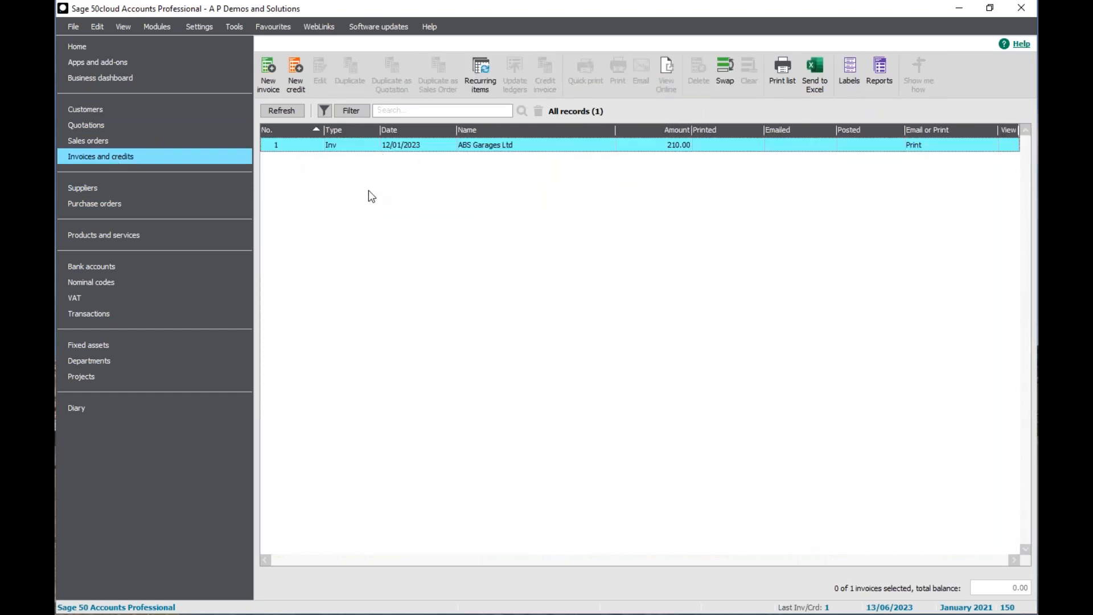
pyautogui.click(115, 189)
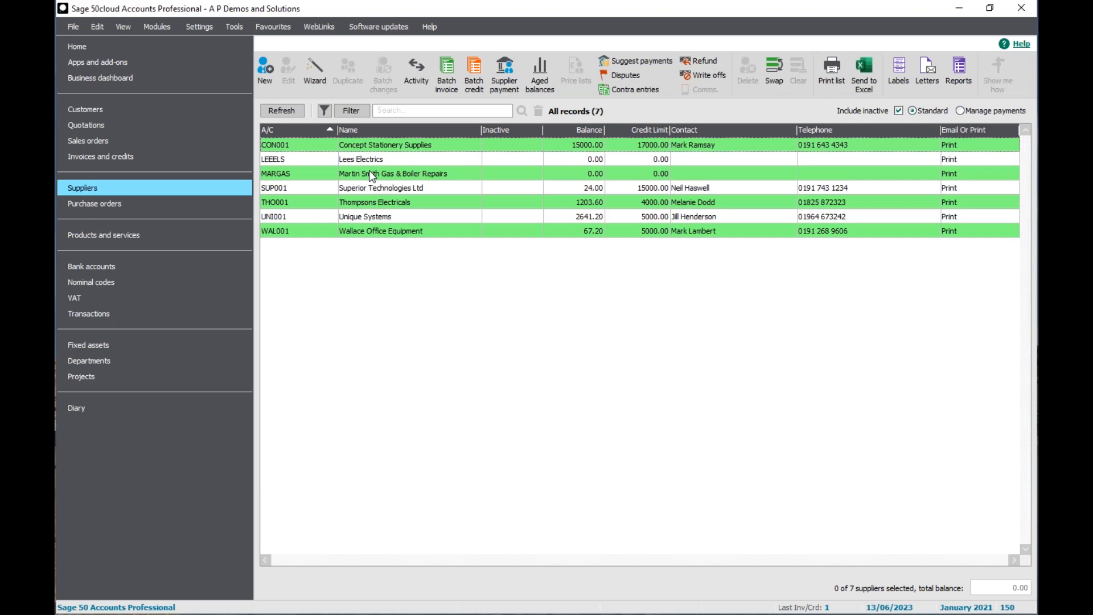
# Set the Customers alternate row colour to white, enable Ignore custom colours, and check the Customers and Suppliers lists.
pyautogui.click(230, 27)
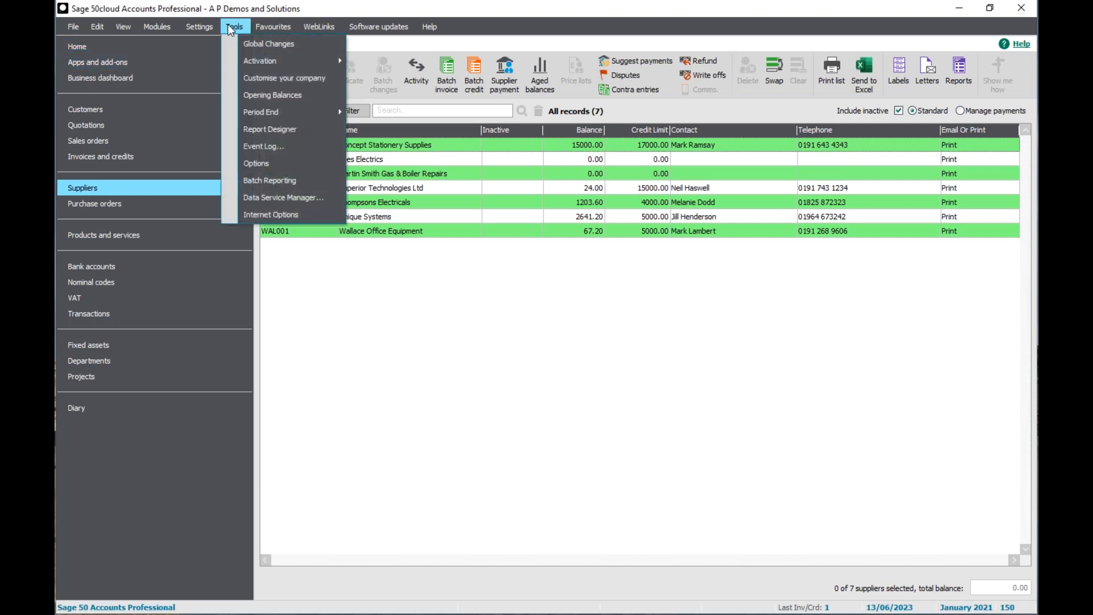
pyautogui.click(235, 164)
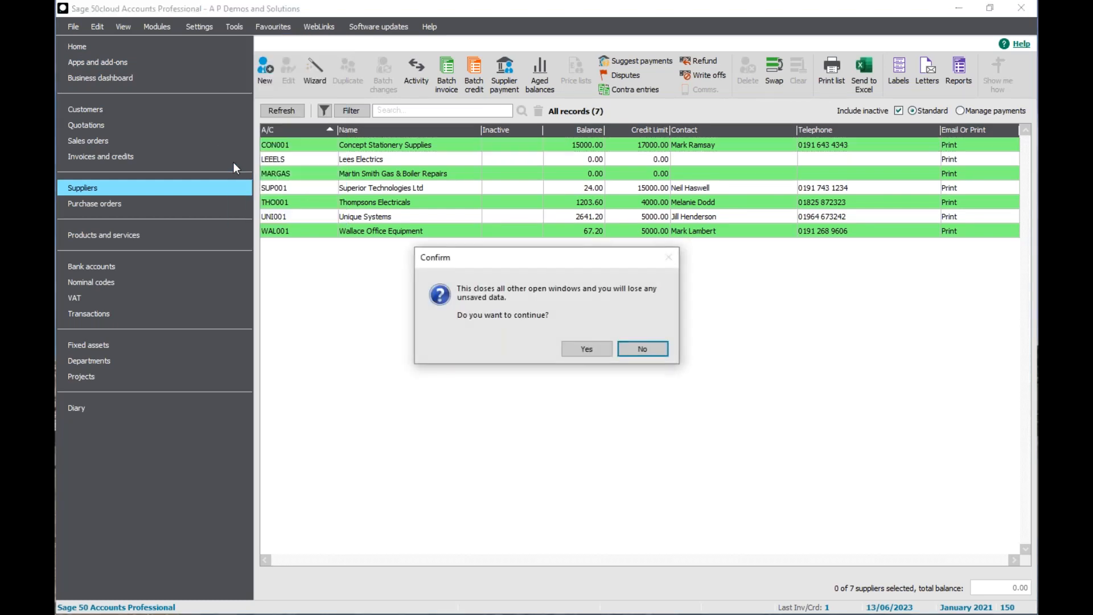
pyautogui.click(569, 348)
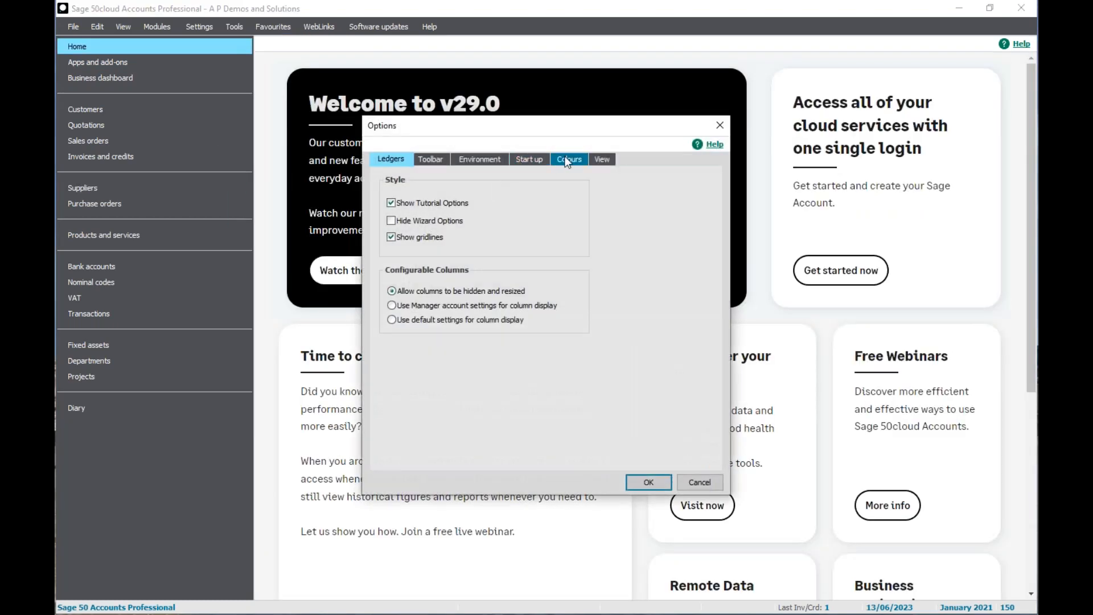
pyautogui.click(568, 159)
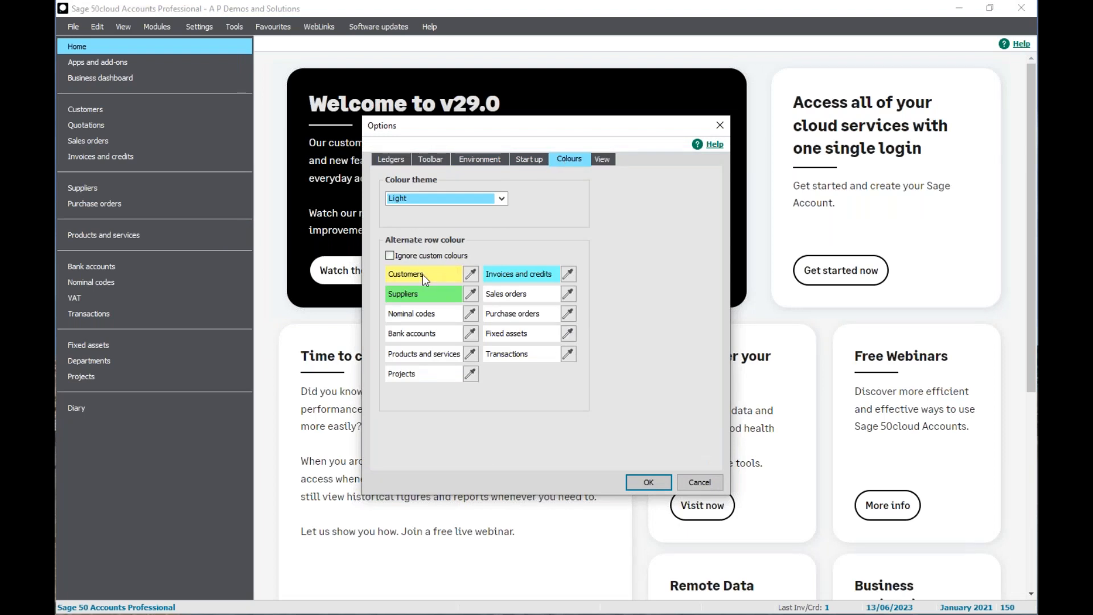
pyautogui.click(470, 274)
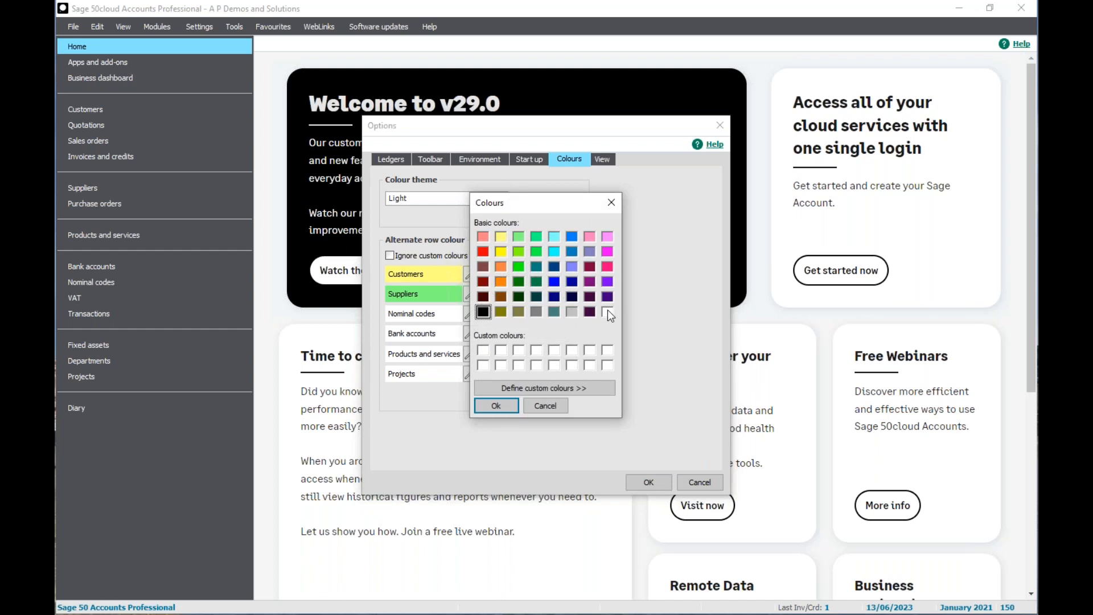
pyautogui.click(496, 405)
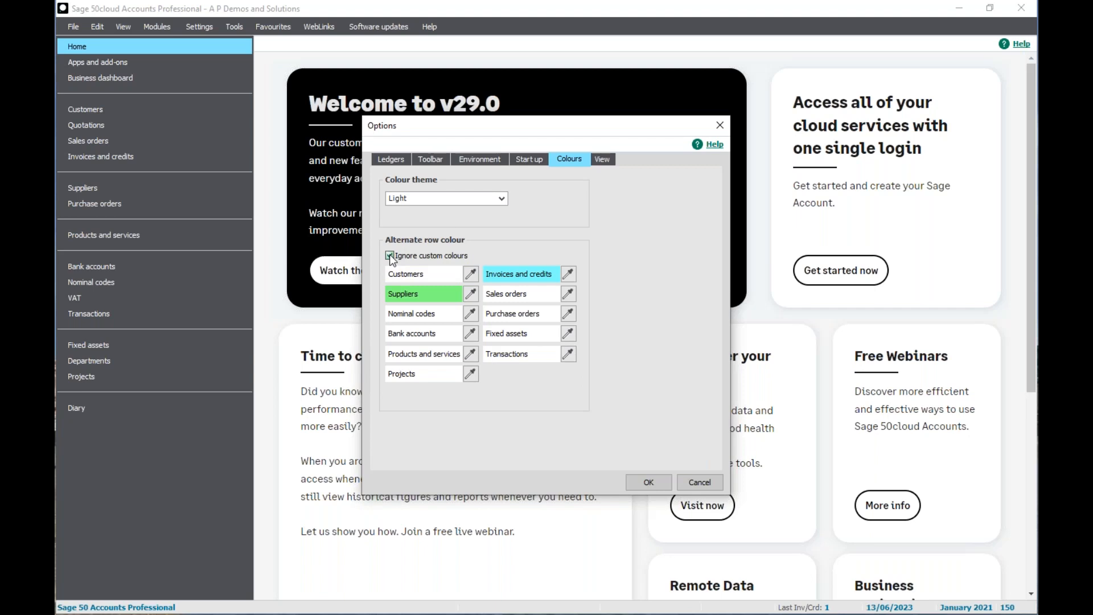
pyautogui.click(648, 482)
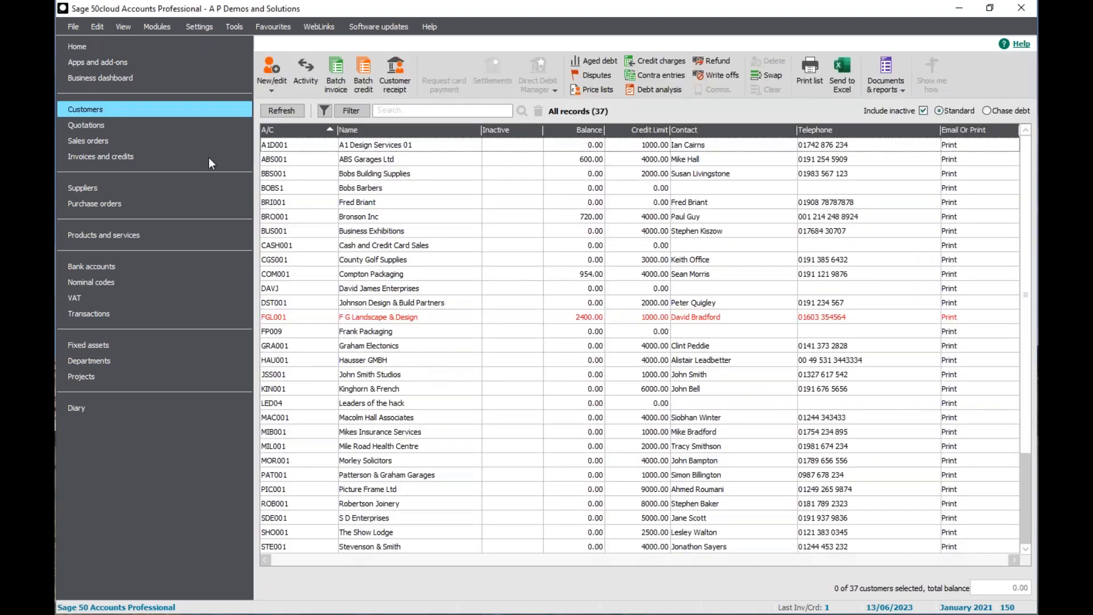
pyautogui.click(139, 189)
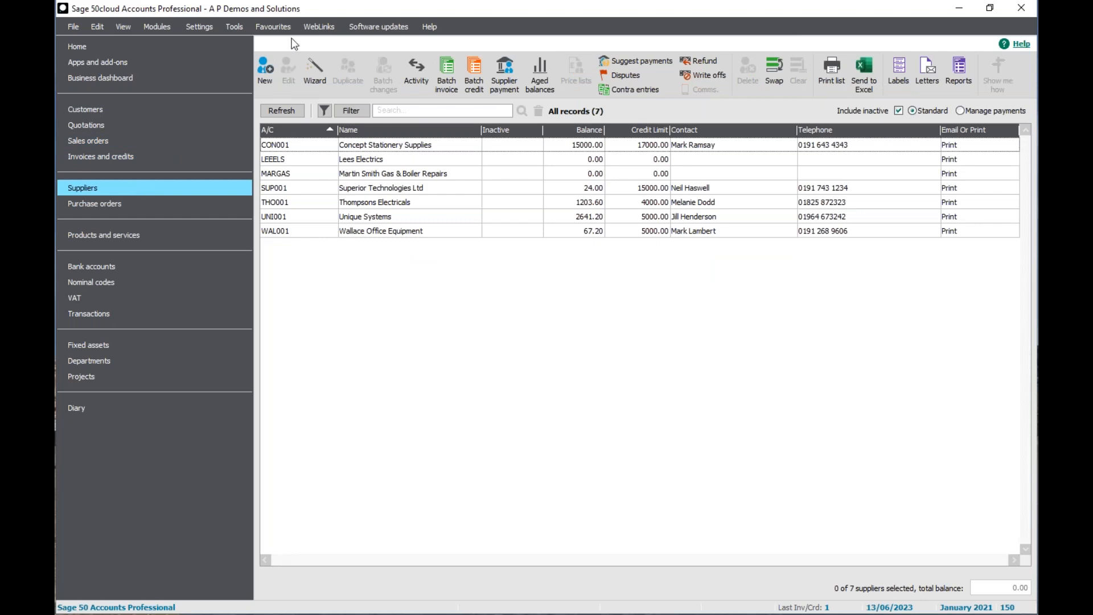
# Set the desktop's initial view to Invoices and credits in the program options and apply the change.
pyautogui.click(236, 27)
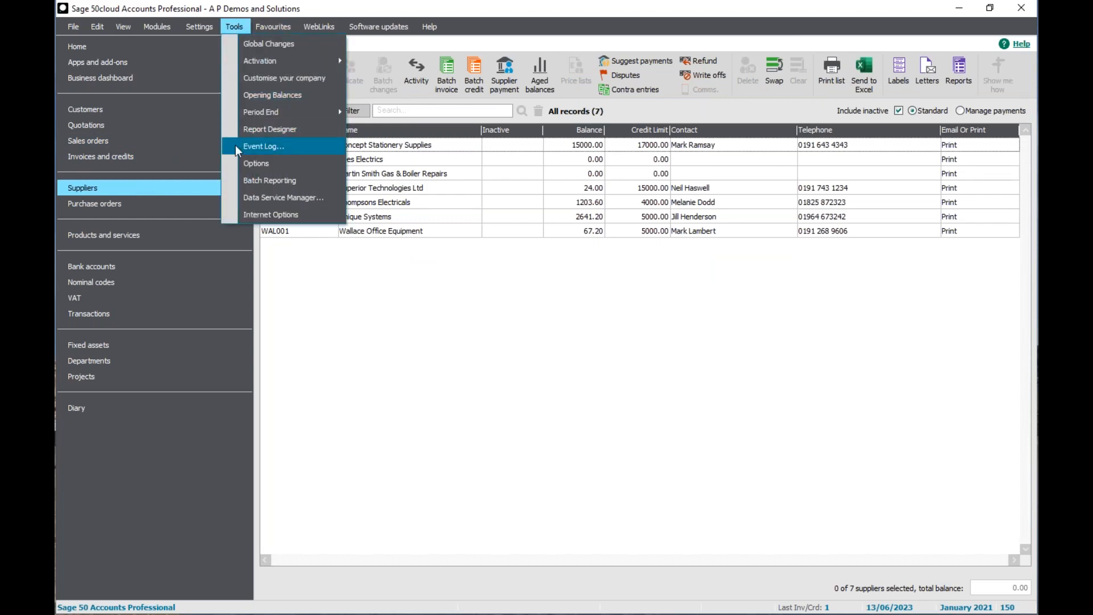
pyautogui.click(238, 165)
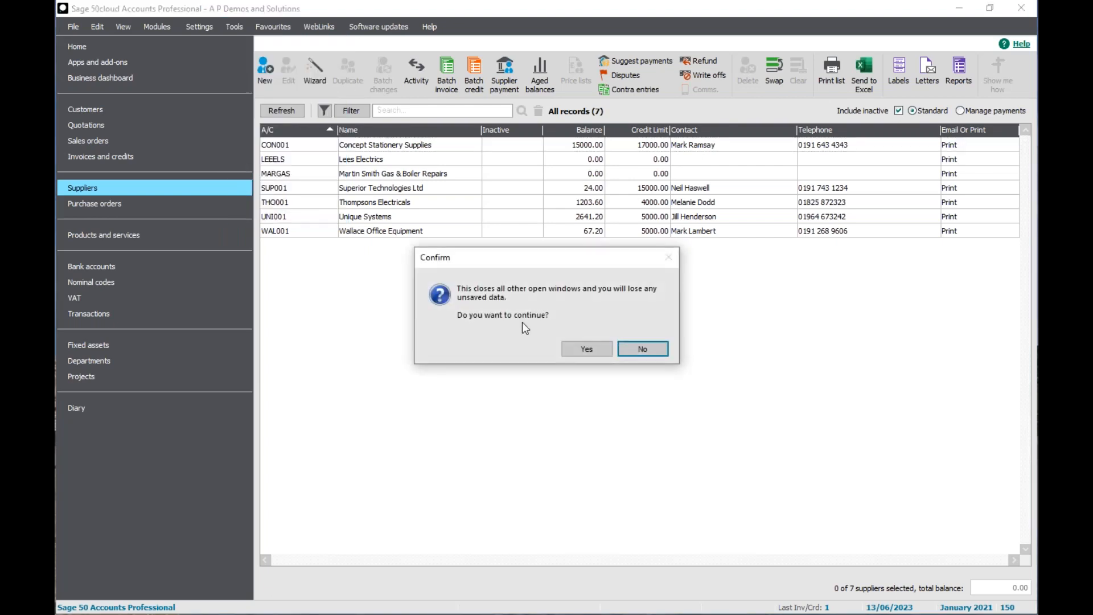
pyautogui.click(581, 353)
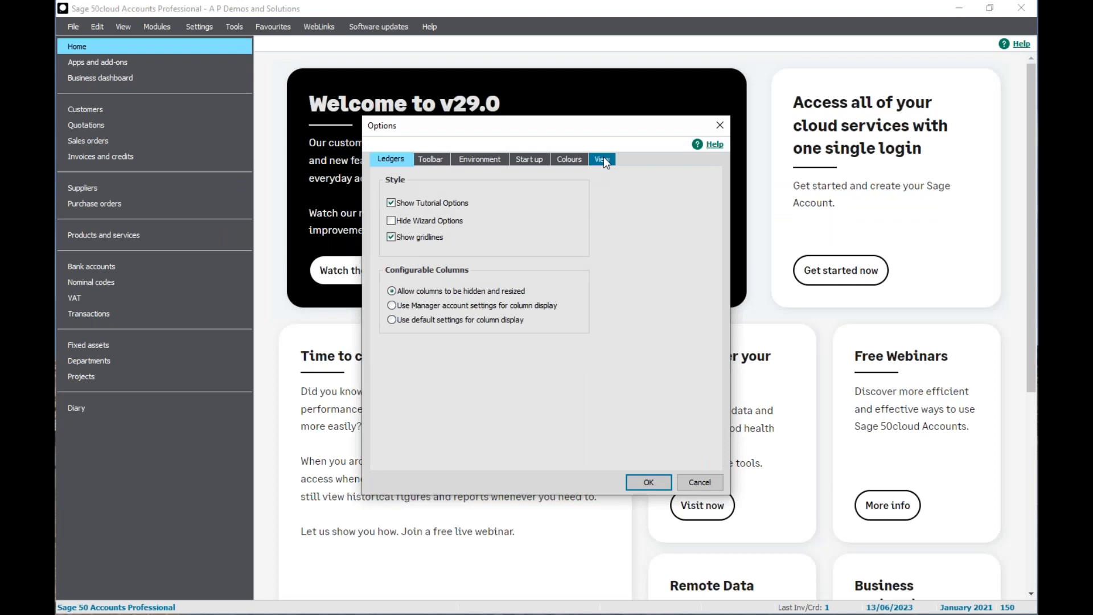
pyautogui.click(603, 158)
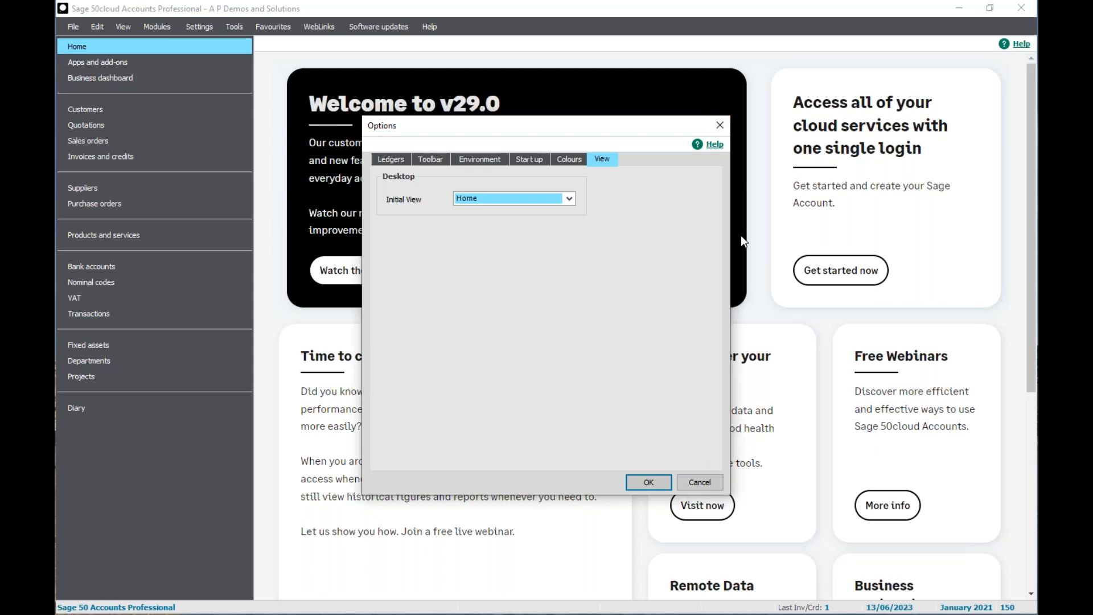
pyautogui.click(568, 200)
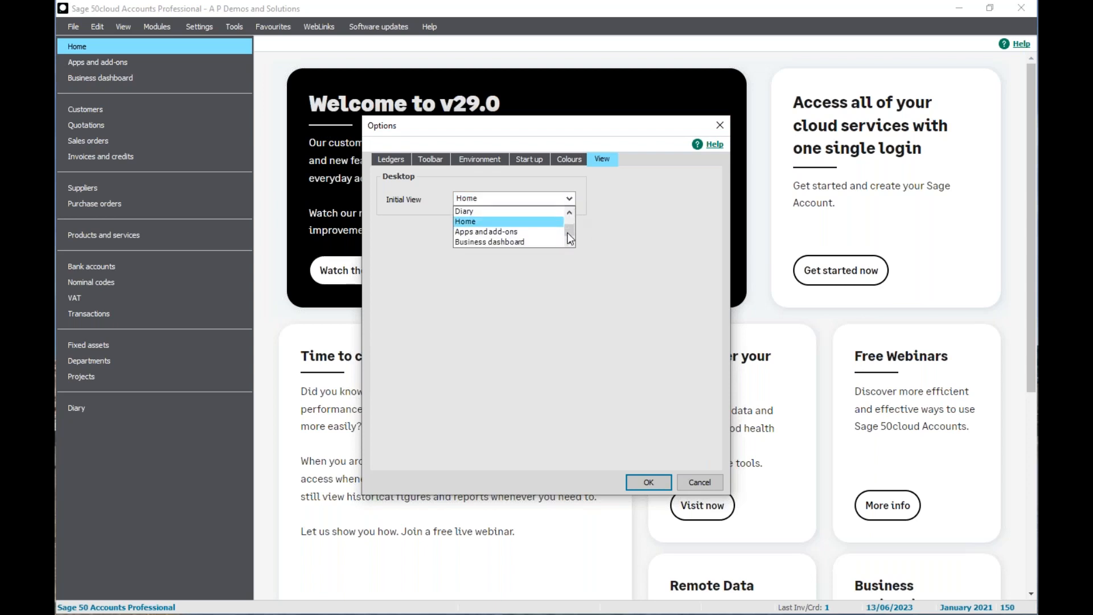
pyautogui.moveTo(569, 238); pyautogui.dragTo(569, 215)
pyautogui.click(568, 212)
pyautogui.click(569, 211)
pyautogui.click(569, 211)
pyautogui.click(568, 211)
pyautogui.click(569, 212)
pyautogui.click(569, 212)
pyautogui.click(569, 211)
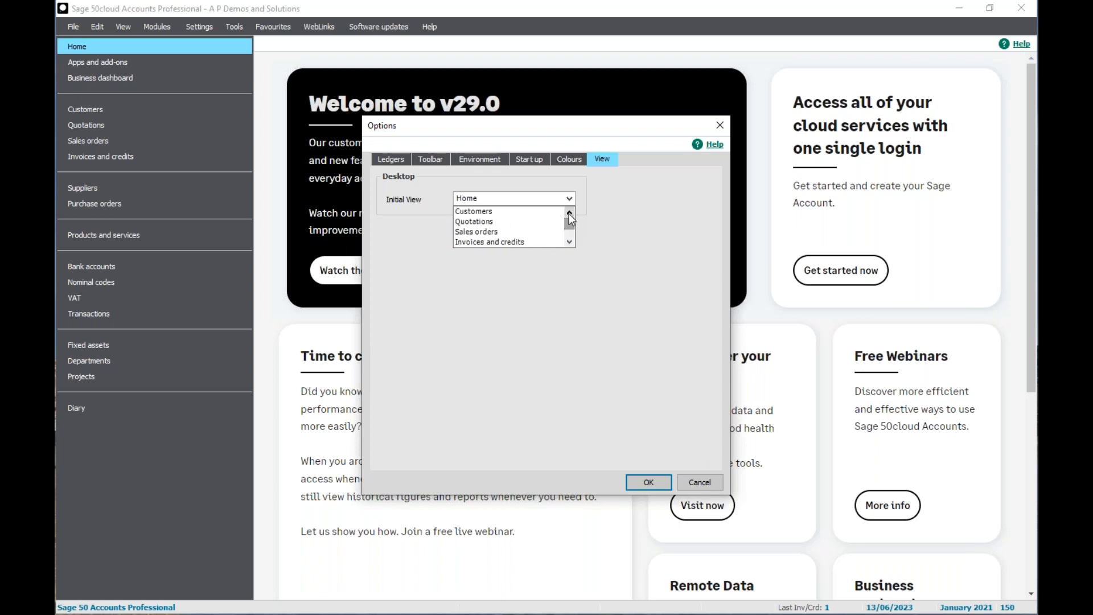
pyautogui.click(480, 242)
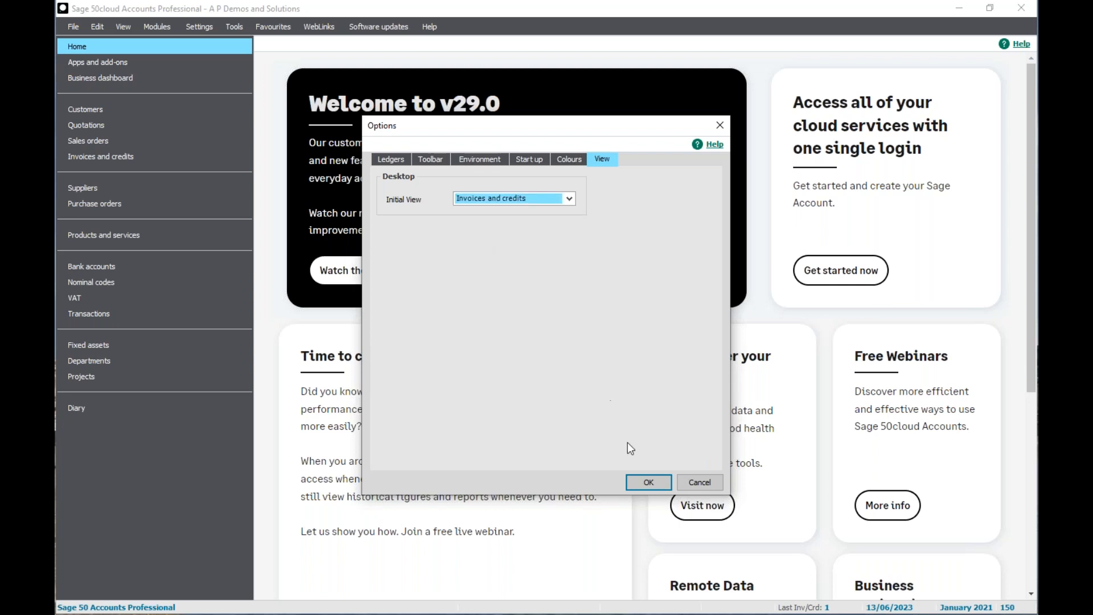
pyautogui.click(647, 484)
pyautogui.click(622, 343)
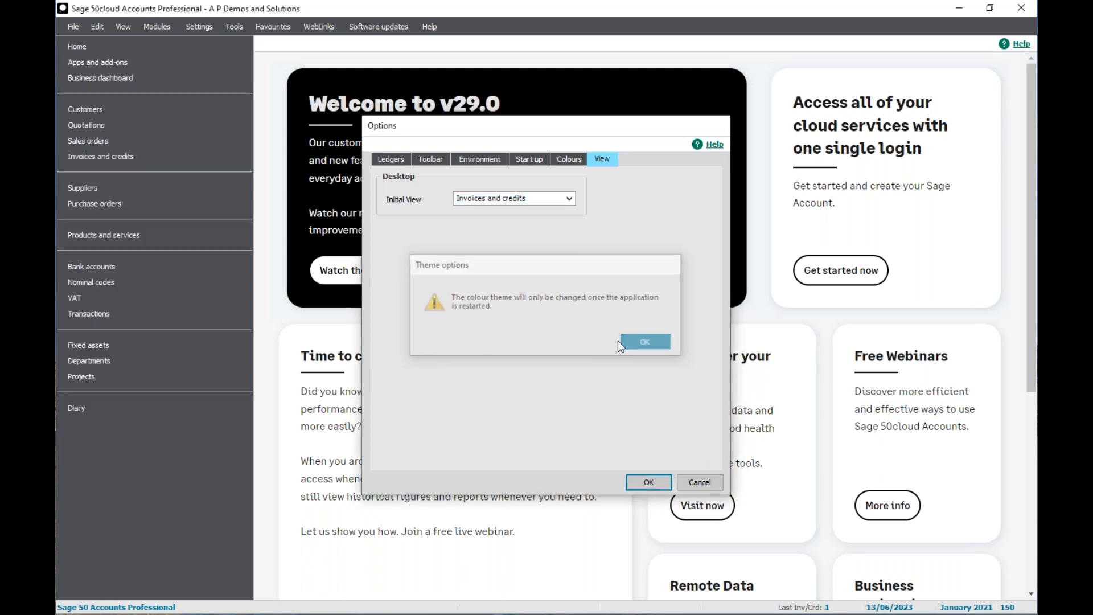
# Exit the program without backing up the data and relaunch Sage 50 Accounts v29.
pyautogui.click(1021, 8)
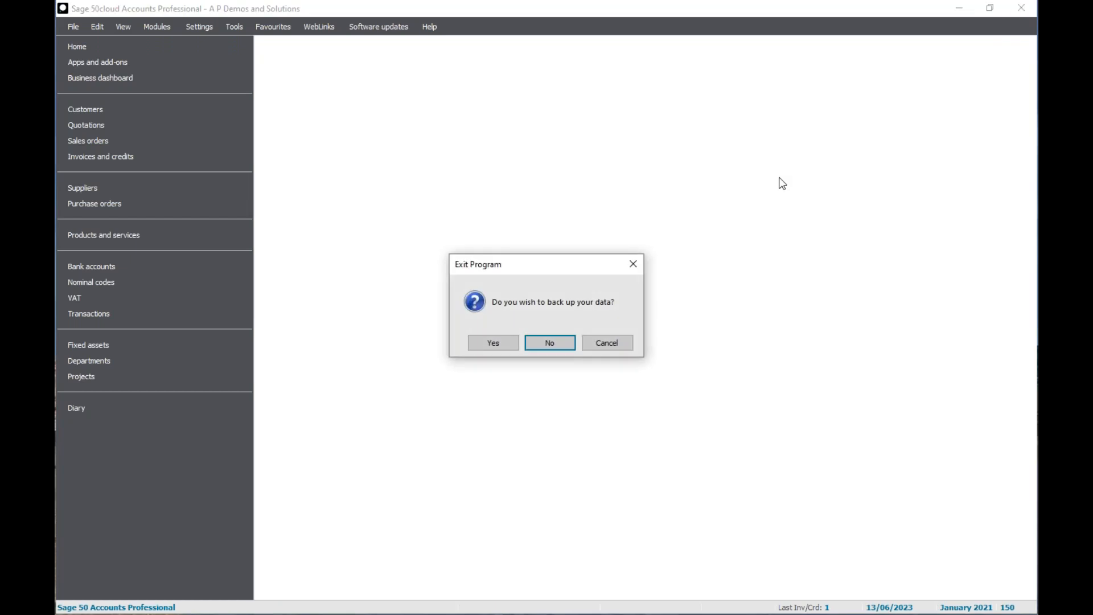
pyautogui.click(551, 341)
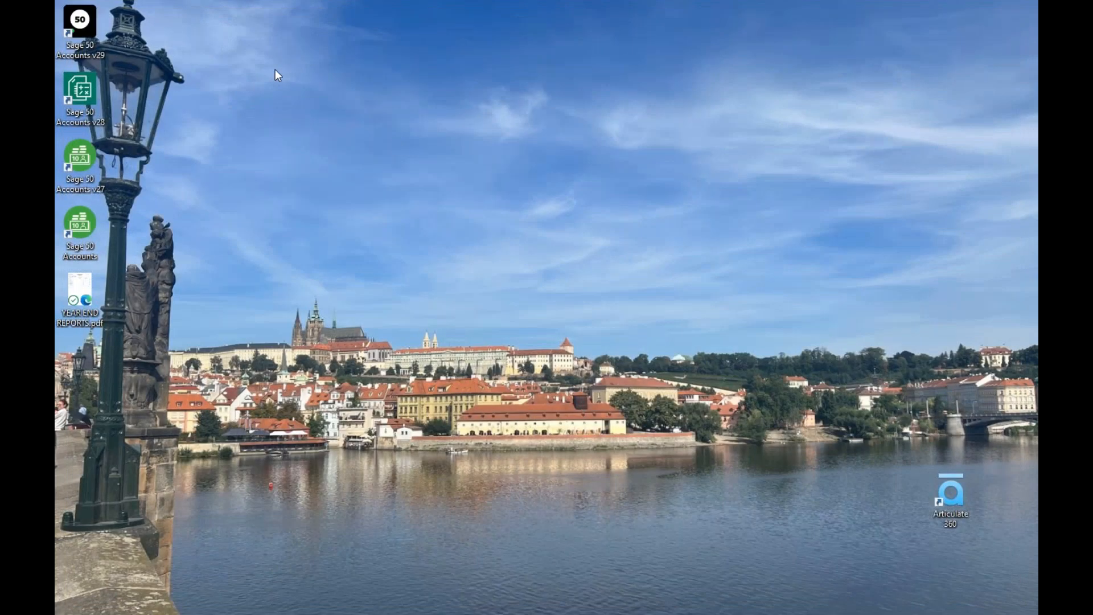
pyautogui.doubleClick(79, 23)
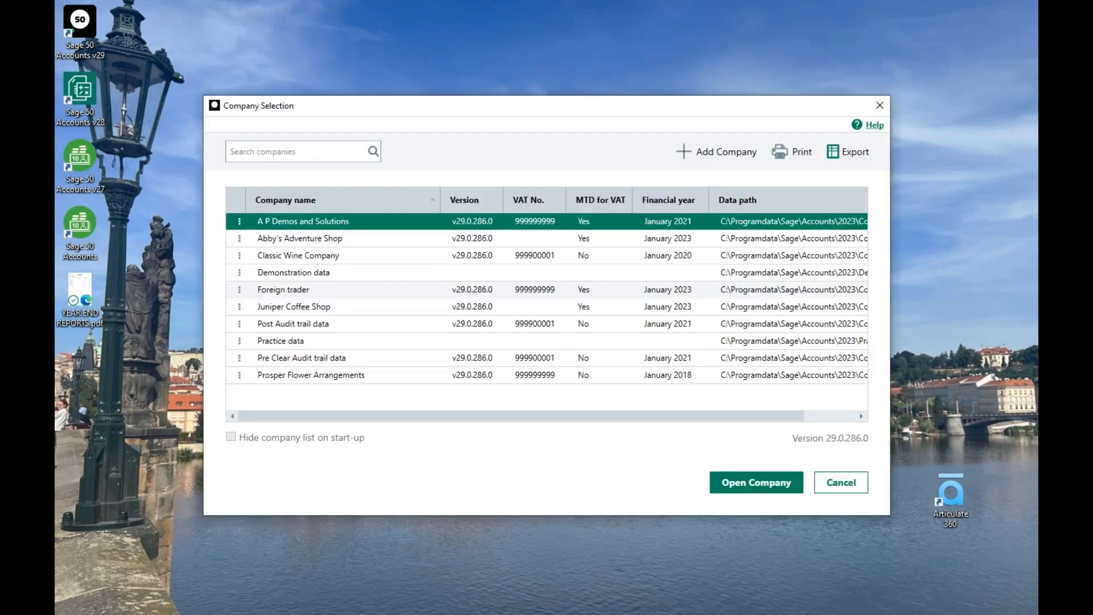
# Open the A P Demos and Solutions company with the account password and dismiss the Advice Centre message.
pyautogui.click(756, 482)
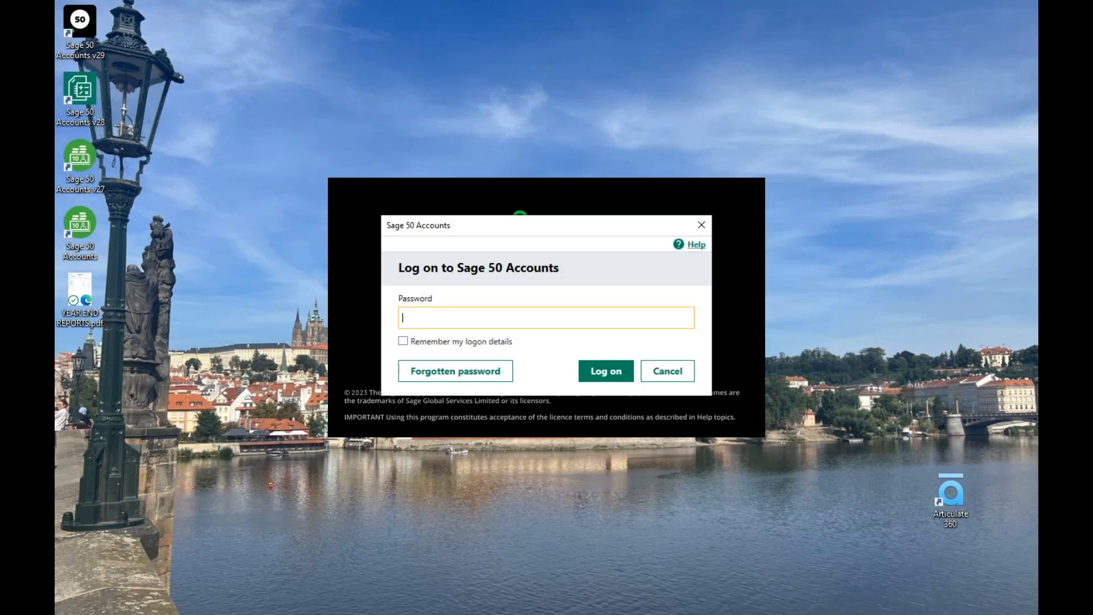
pyautogui.write('•')
pyautogui.press('Return')
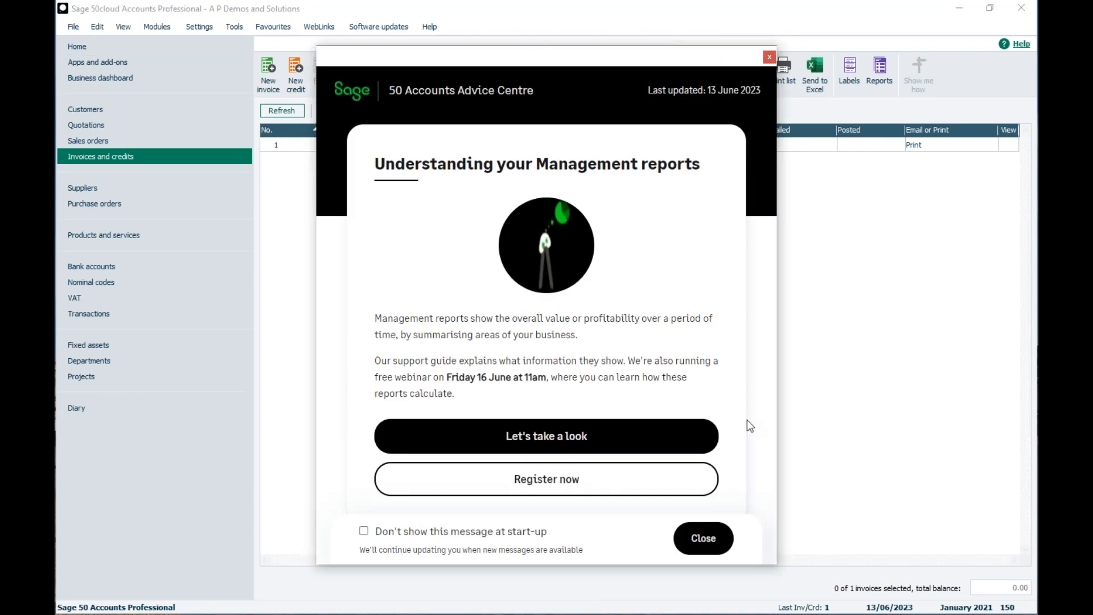
pyautogui.click(704, 539)
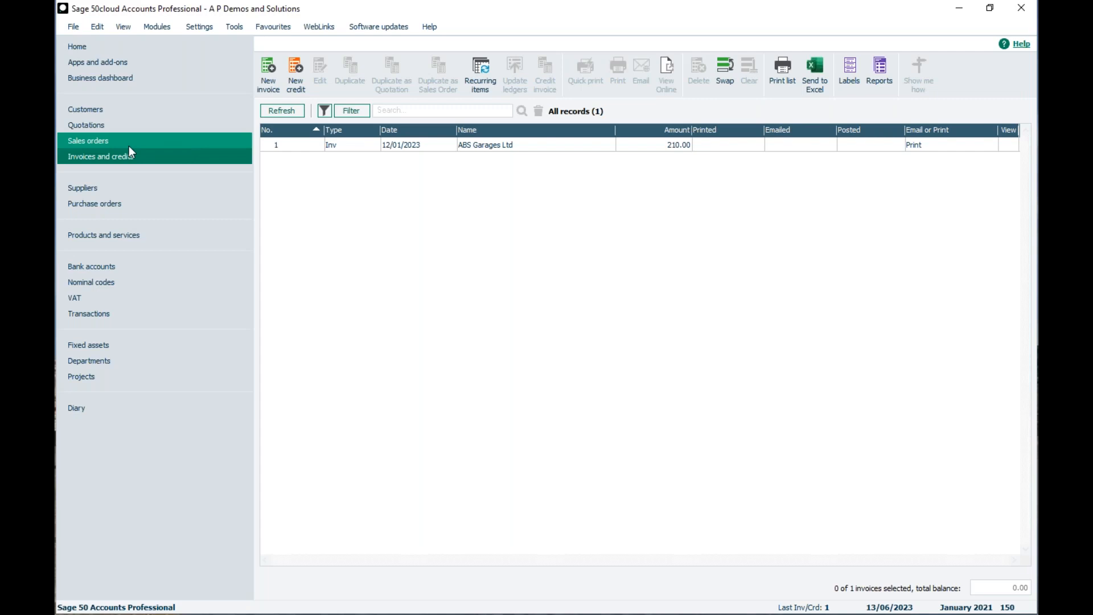
# Display the Customers list, and hide Diary and VAT from the module navigation list.
pyautogui.click(91, 109)
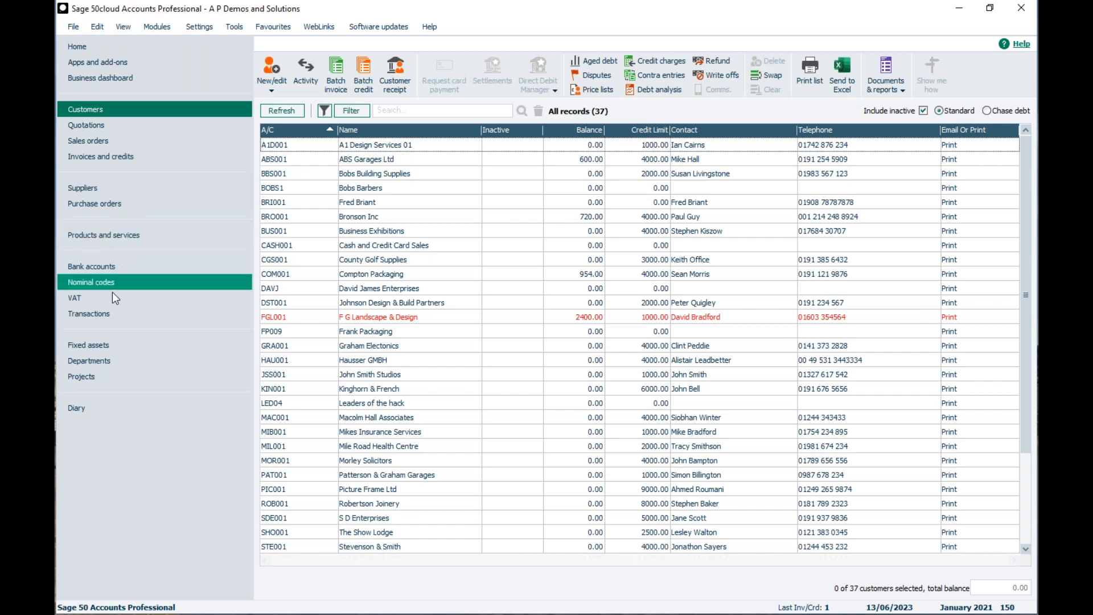
pyautogui.rightClick(87, 430)
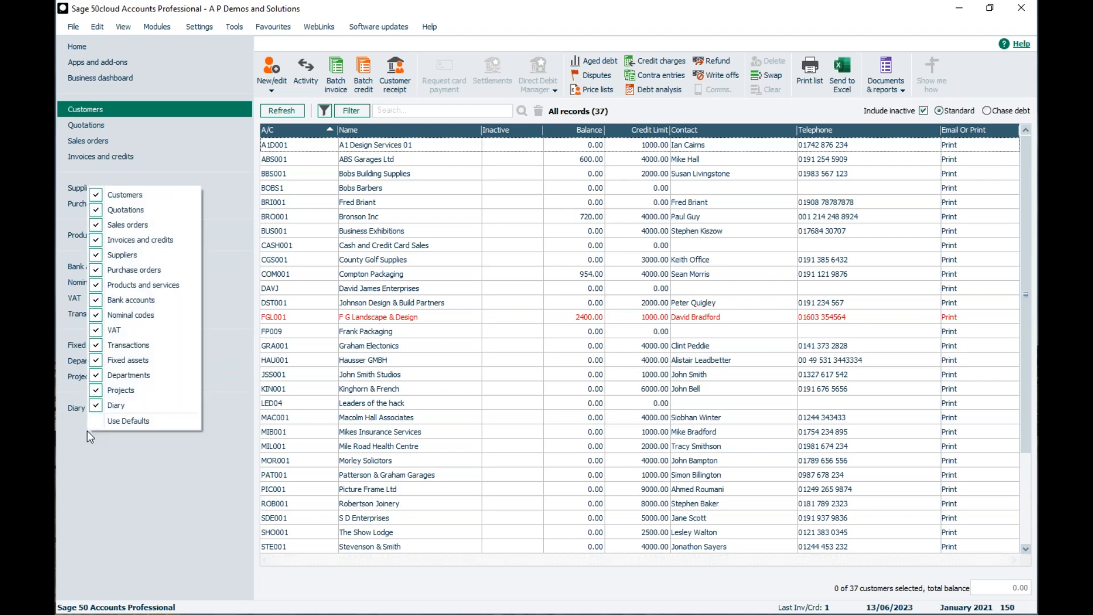
pyautogui.click(118, 405)
pyautogui.rightClick(121, 423)
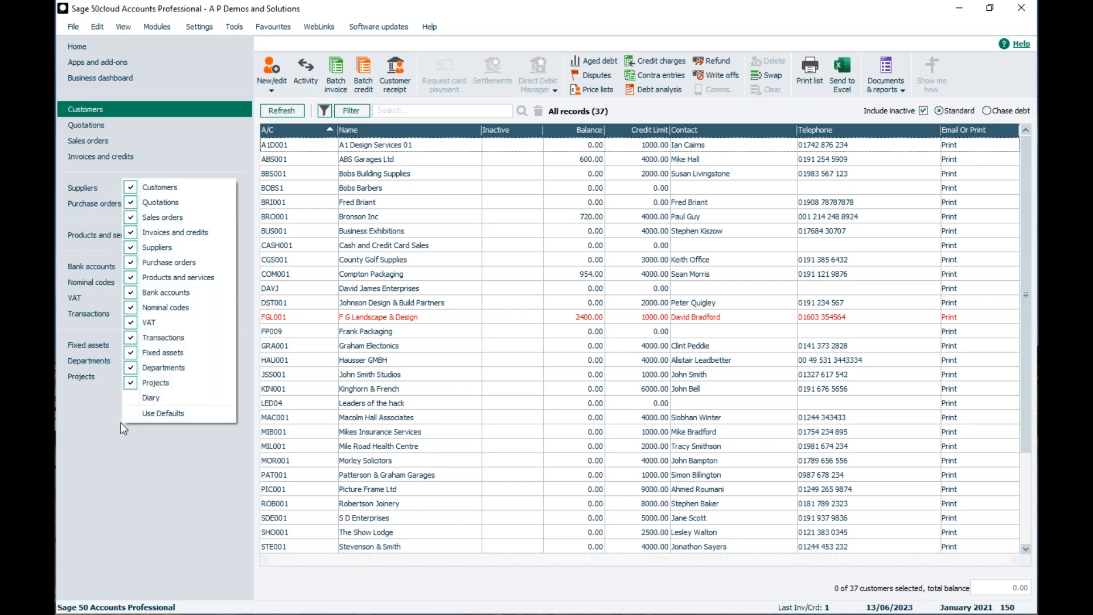
pyautogui.click(144, 323)
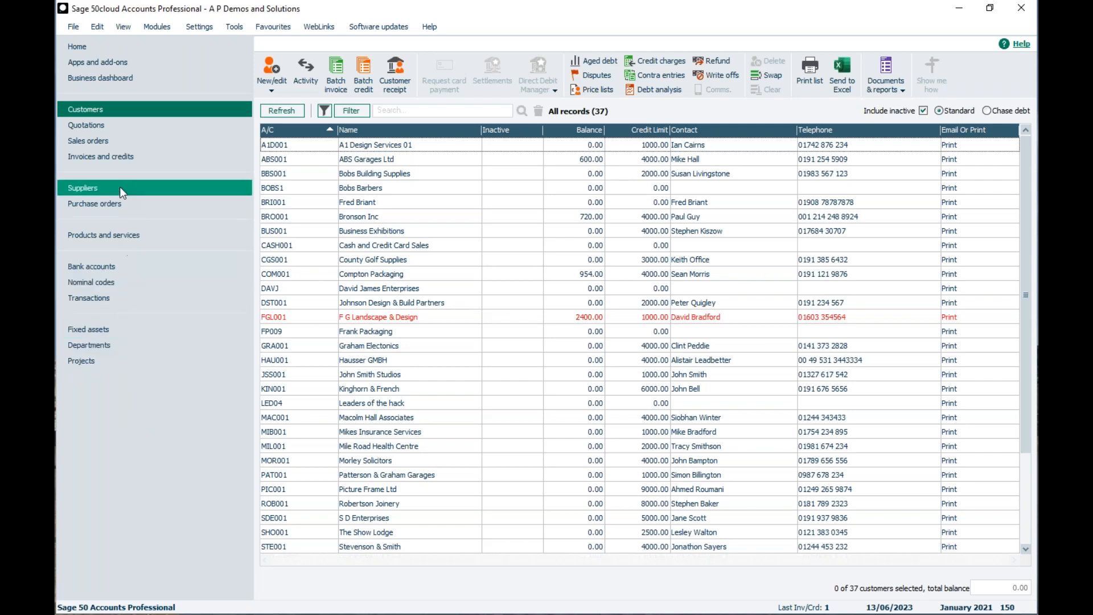
# Hide Departments from the module navigation list, and restore the list to its default modules.
pyautogui.rightClick(125, 387)
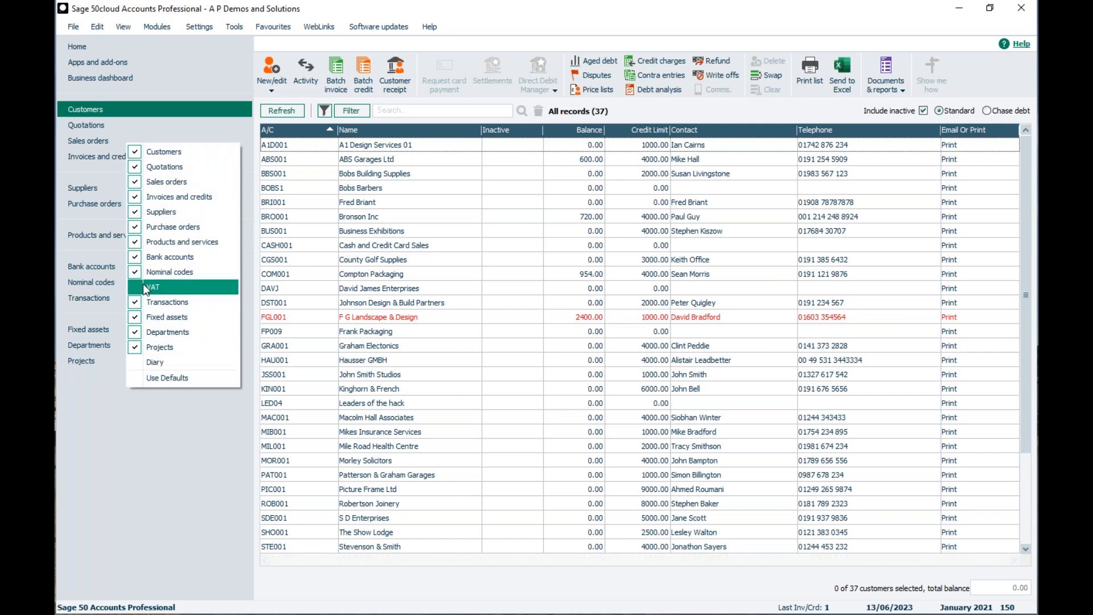
pyautogui.click(153, 334)
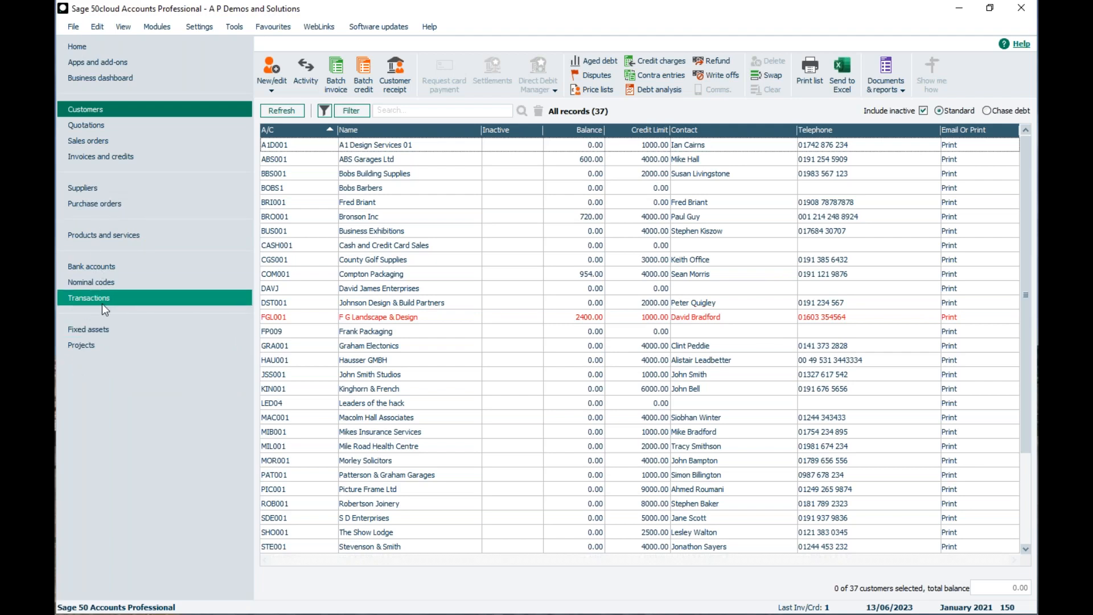
pyautogui.rightClick(109, 374)
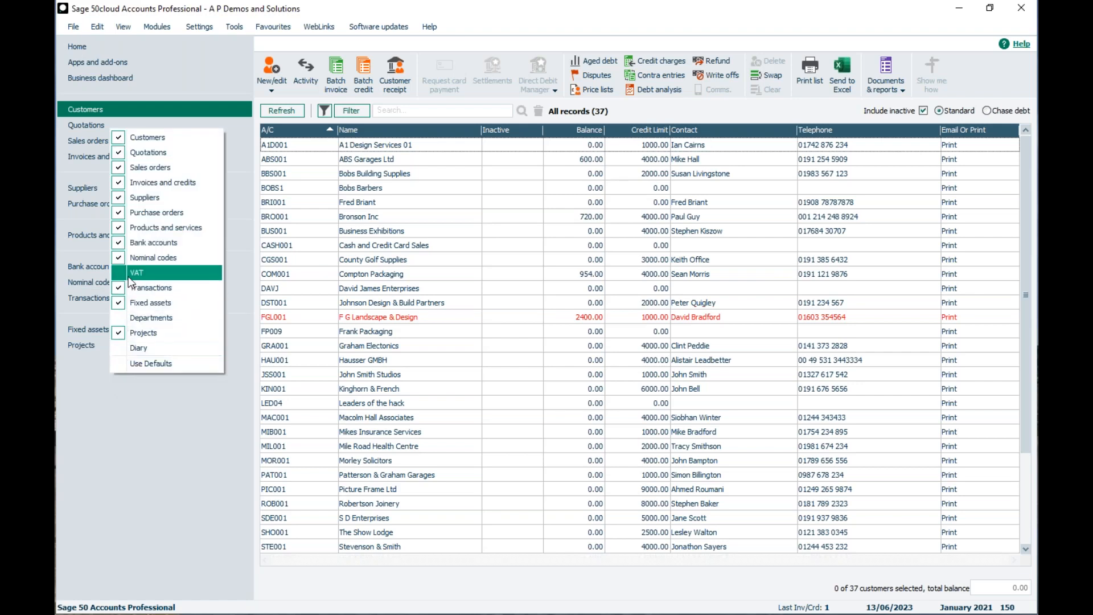
pyautogui.click(124, 361)
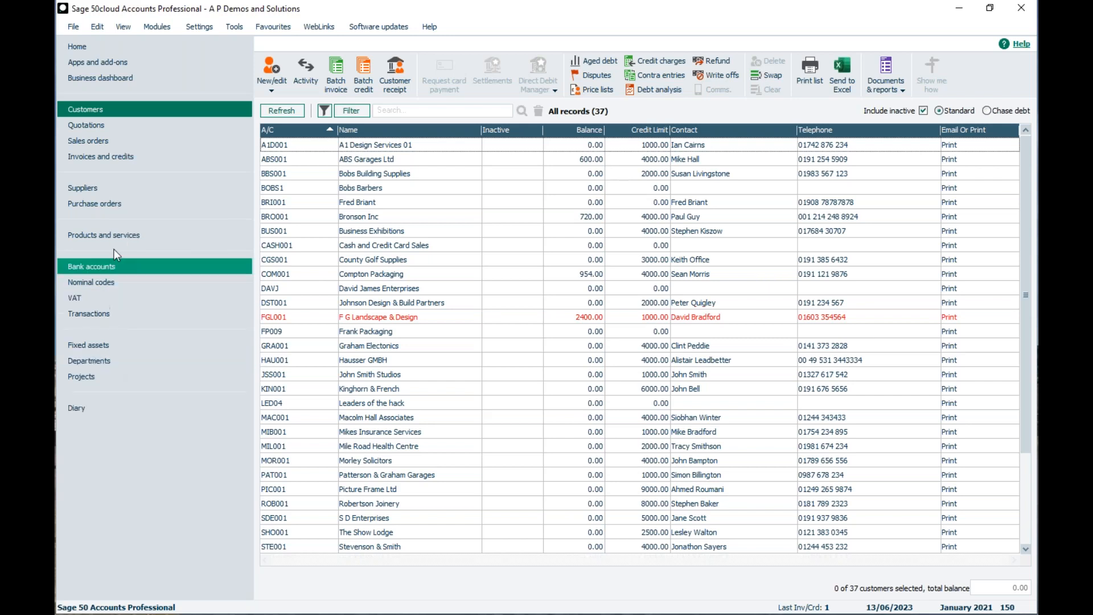
pyautogui.rightClick(101, 432)
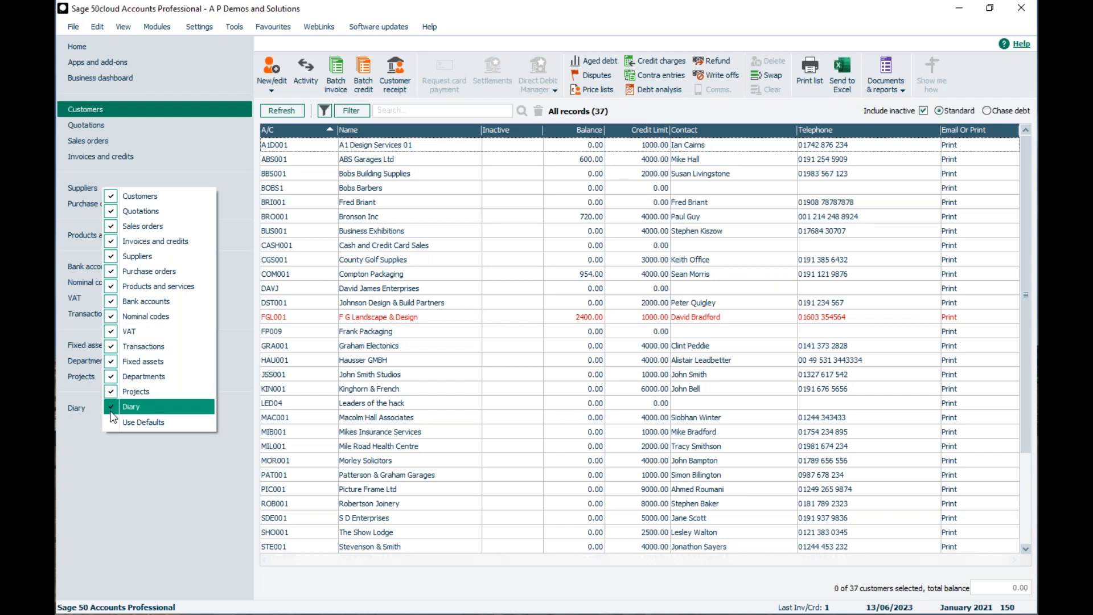
pyautogui.click(101, 460)
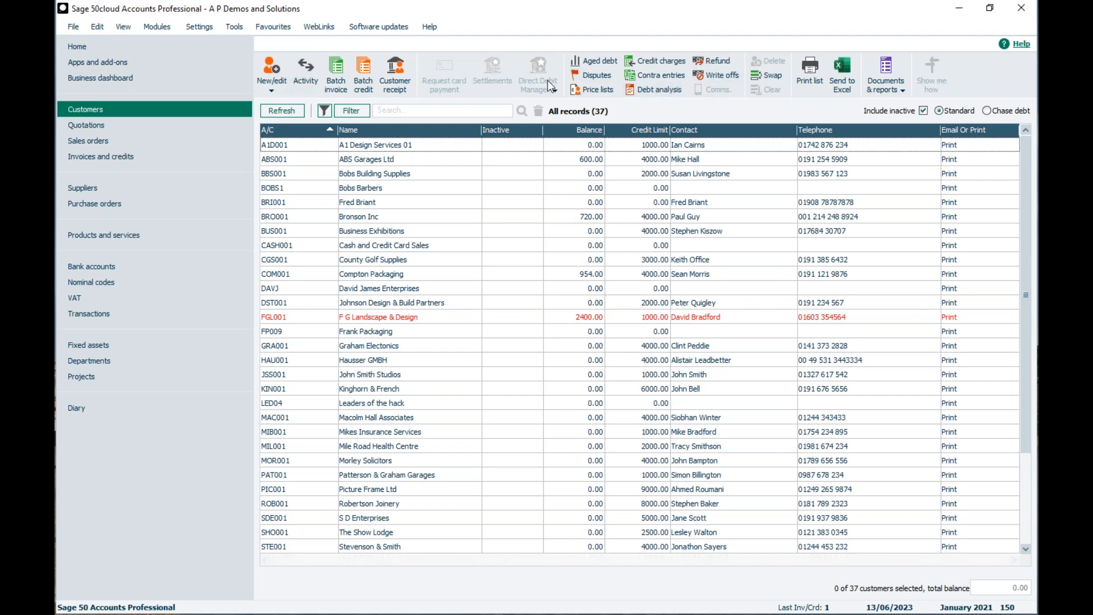
# Hide Settlements, Request DD payment, Price lists and Contra entries from the Customers toolbar, and restore the toolbar's defaults.
pyautogui.rightClick(468, 70)
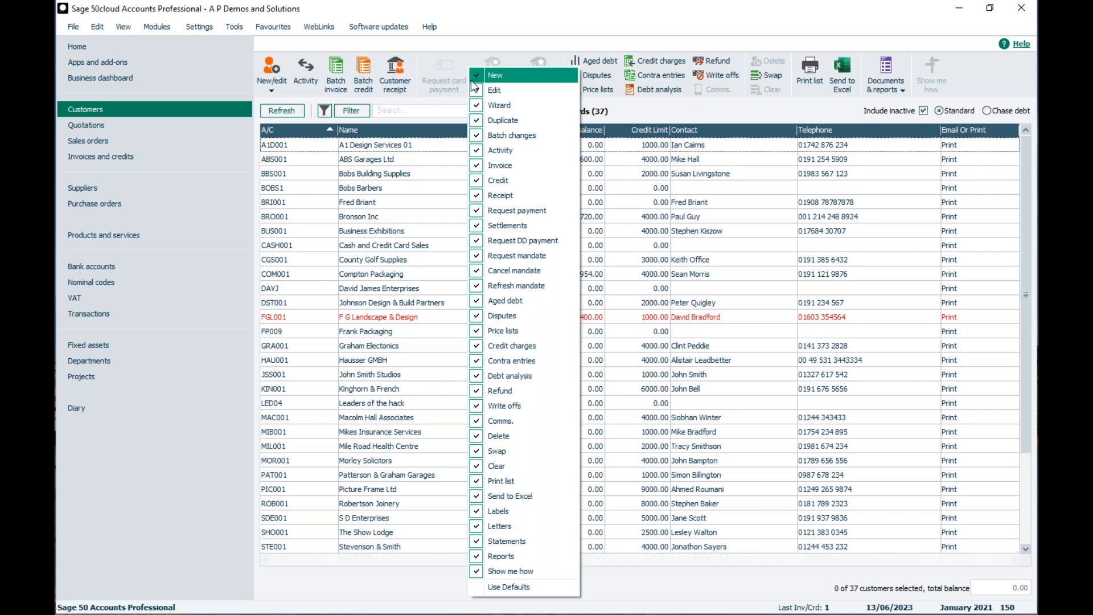
pyautogui.click(511, 225)
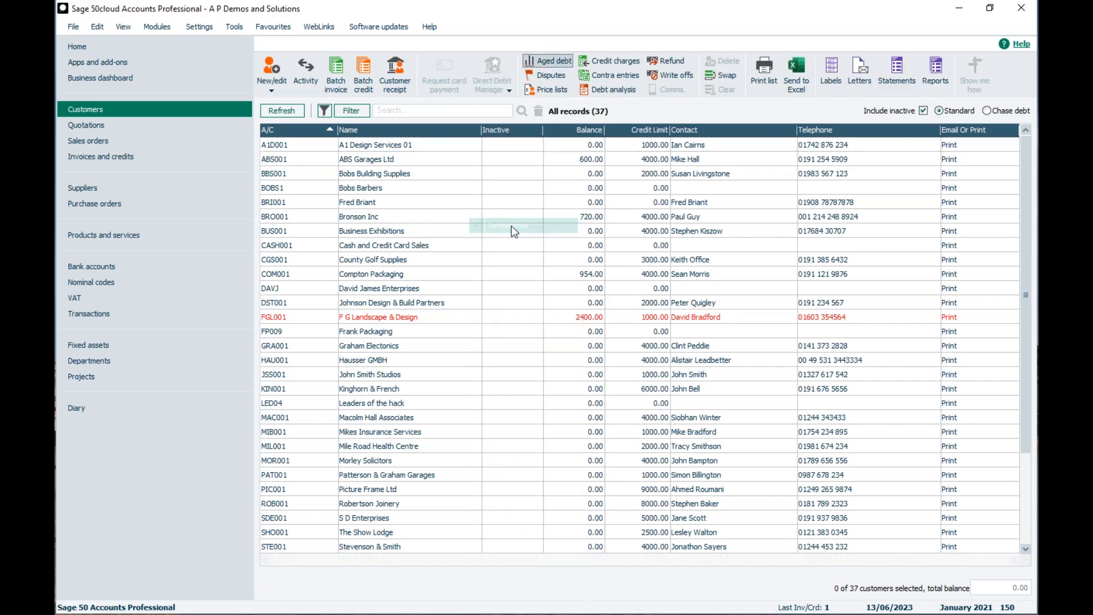
pyautogui.rightClick(463, 65)
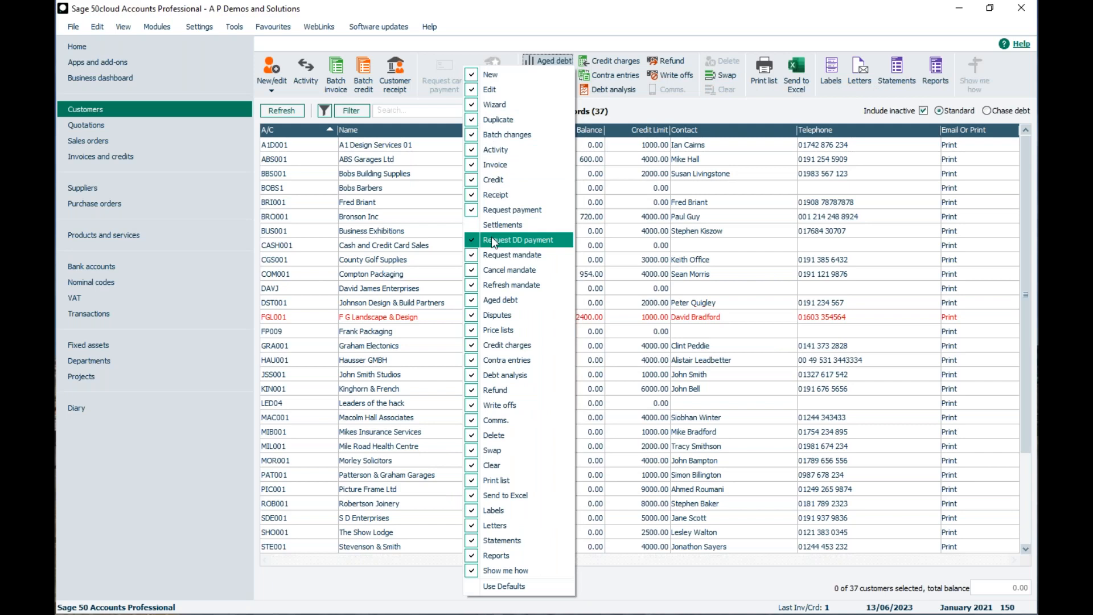
pyautogui.click(493, 241)
pyautogui.rightClick(471, 64)
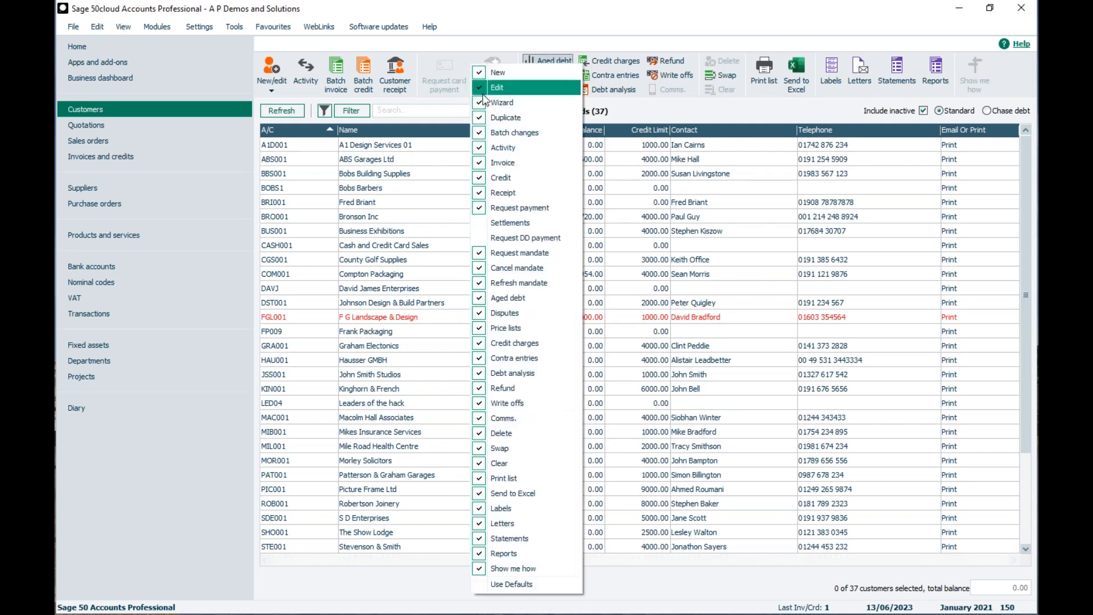
pyautogui.click(504, 328)
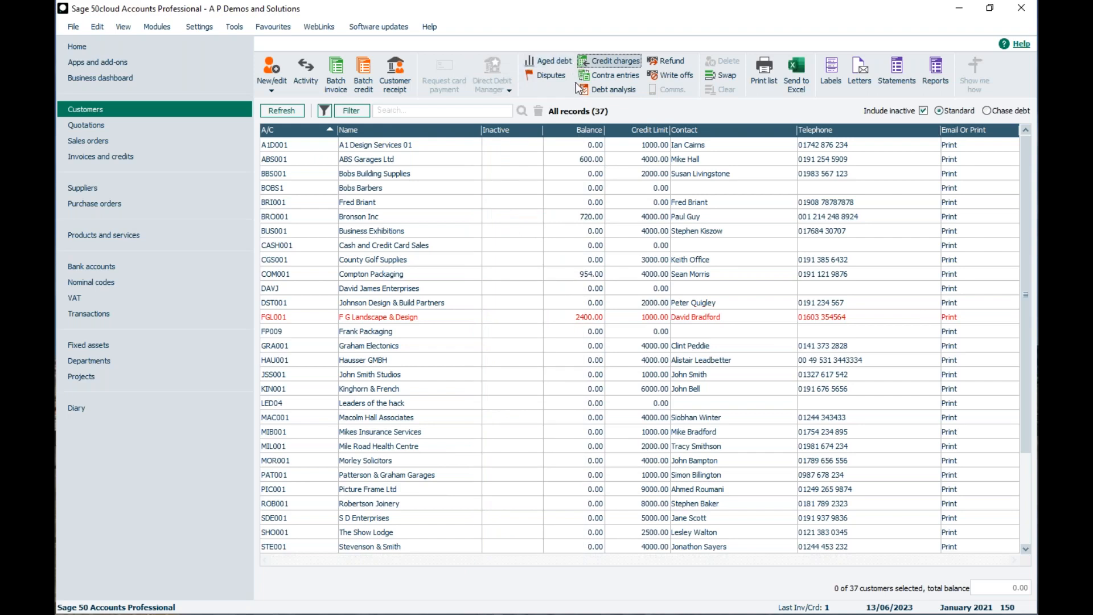
pyautogui.rightClick(477, 67)
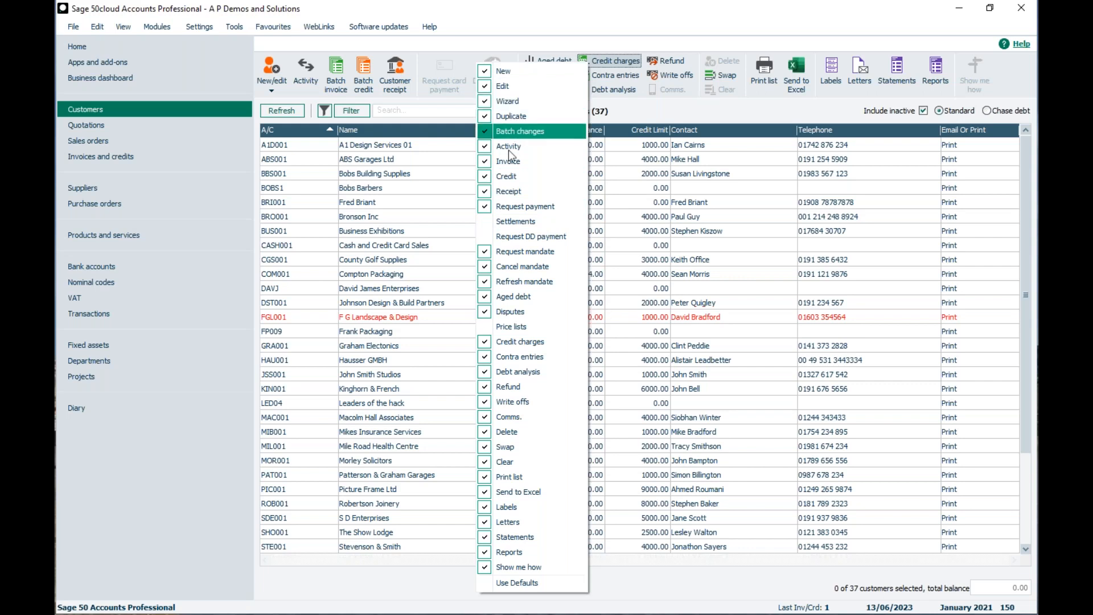
pyautogui.click(518, 357)
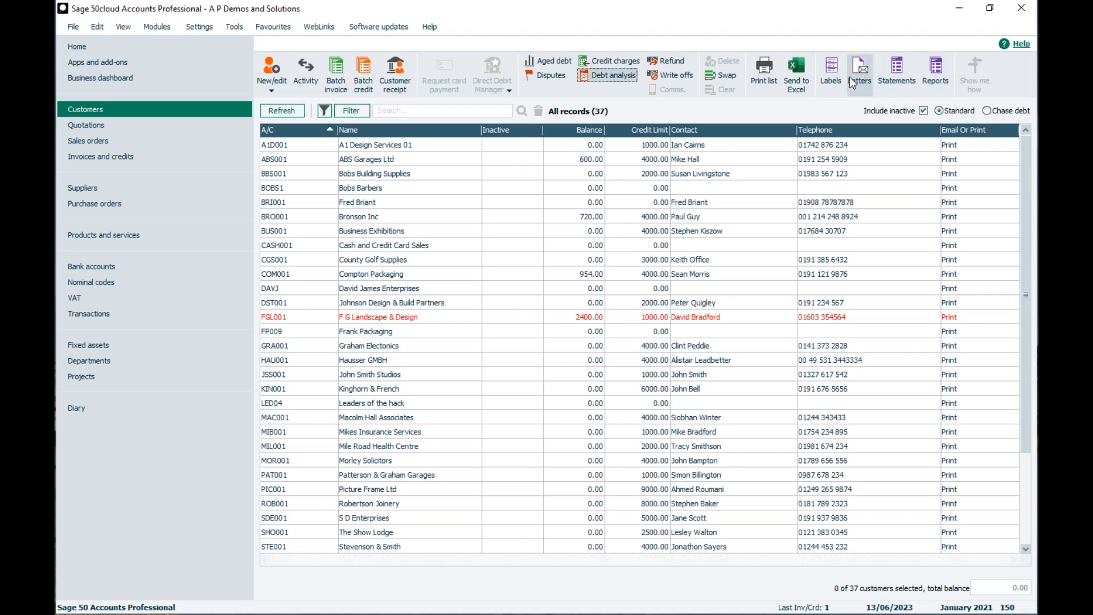
pyautogui.rightClick(464, 69)
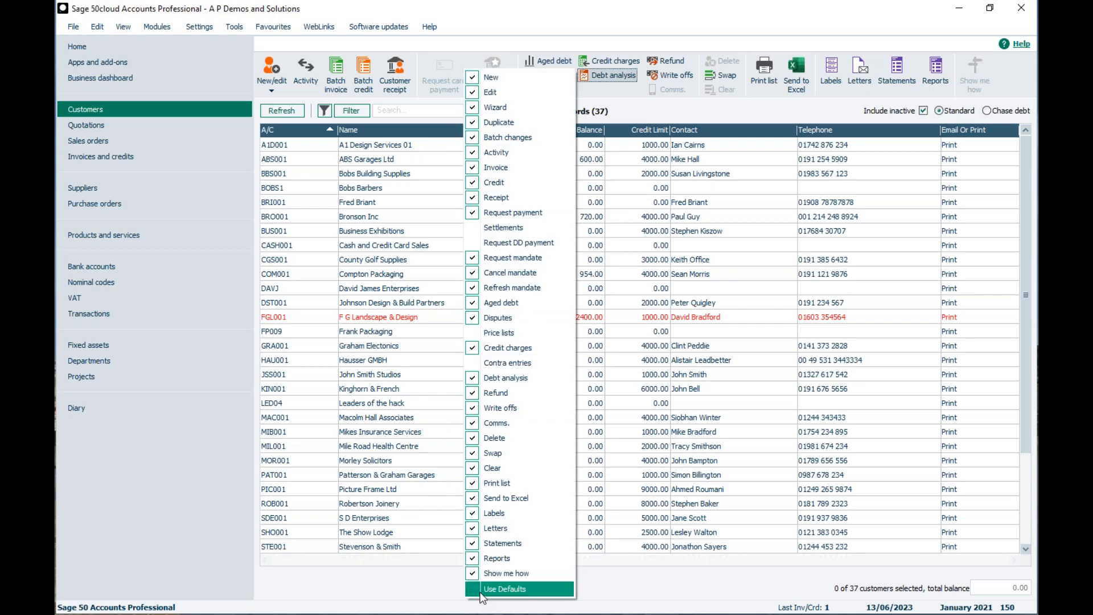
pyautogui.click(507, 591)
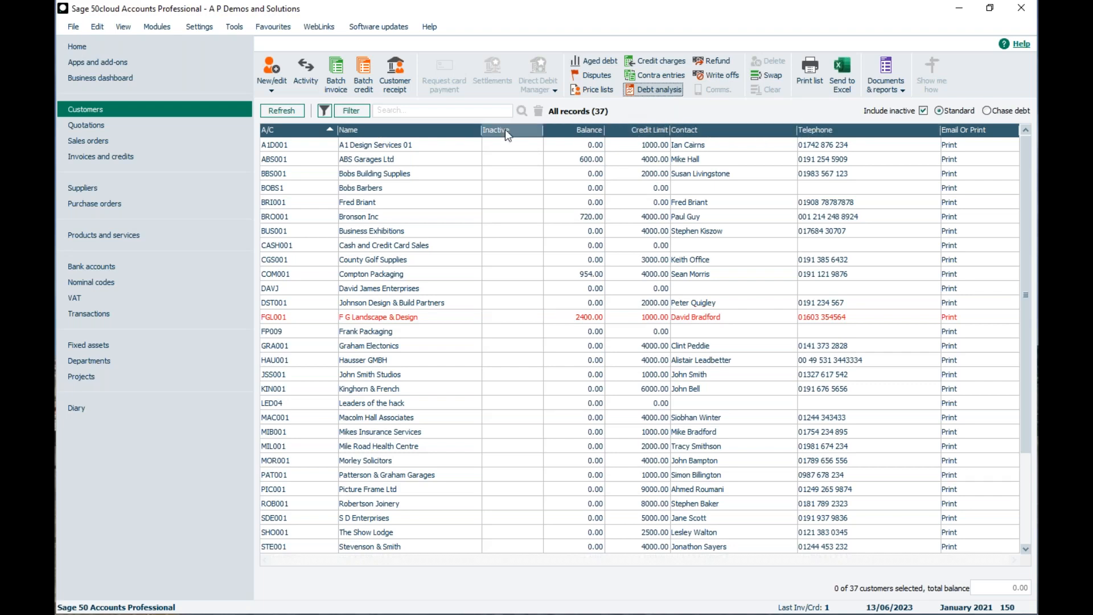
# View the Quotations, Sales orders, and Invoices and credits lists, and return to Customers.
pyautogui.click(82, 123)
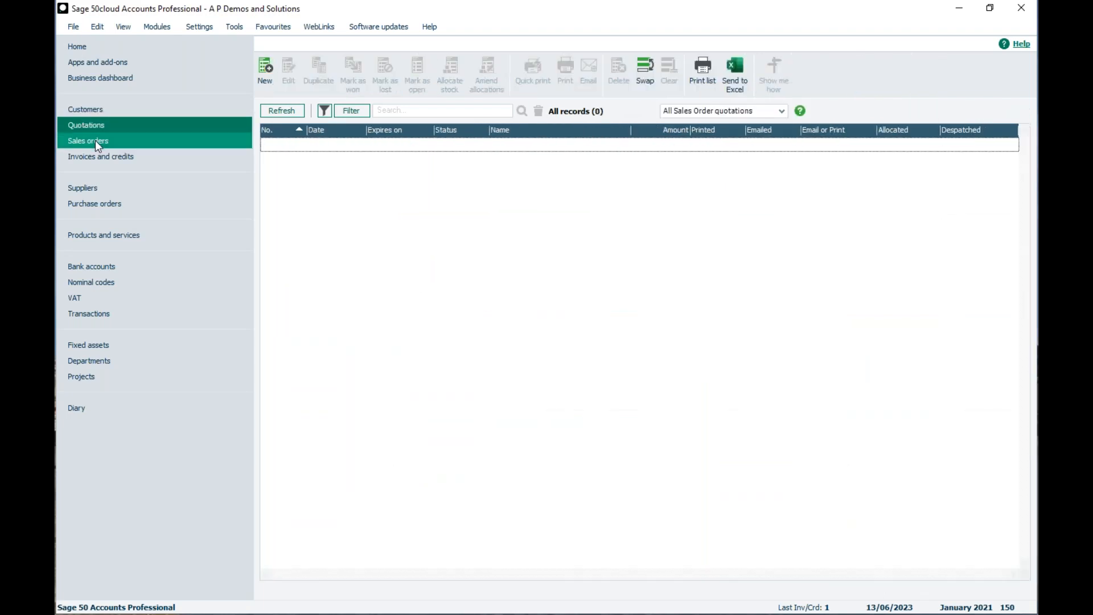
pyautogui.click(95, 142)
pyautogui.click(97, 156)
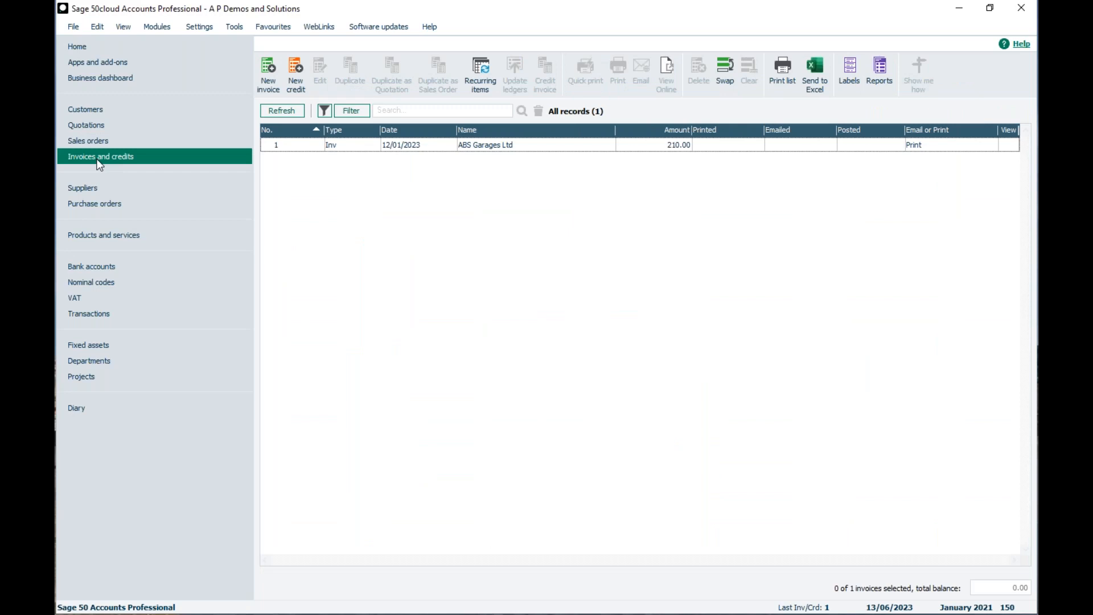
pyautogui.click(84, 108)
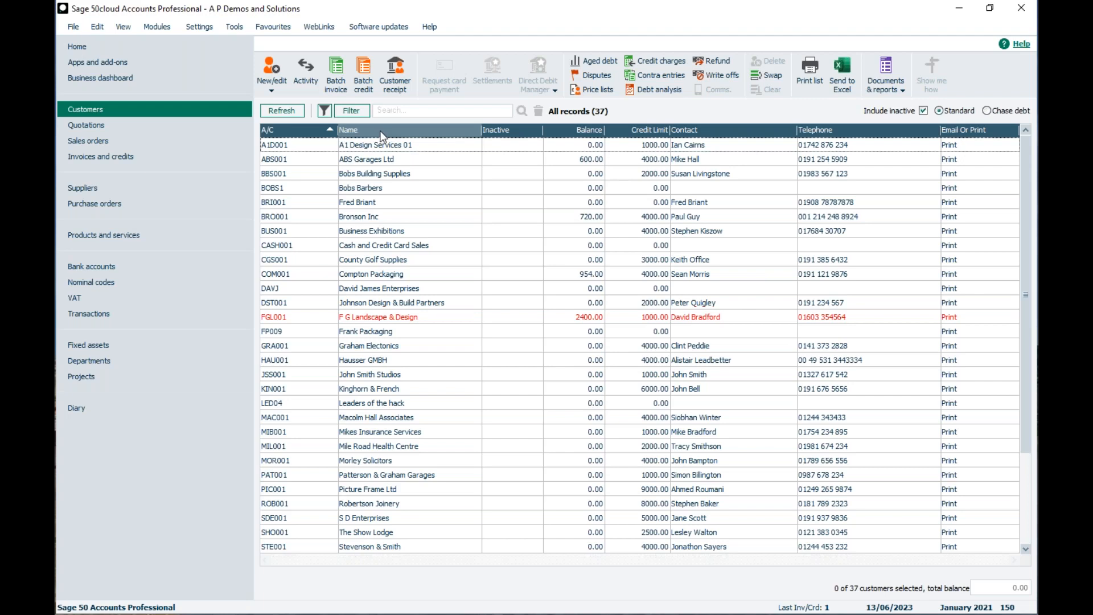
# Add the VAT Number and Def N/C columns to the Customers list, and restore its default columns.
pyautogui.rightClick(446, 129)
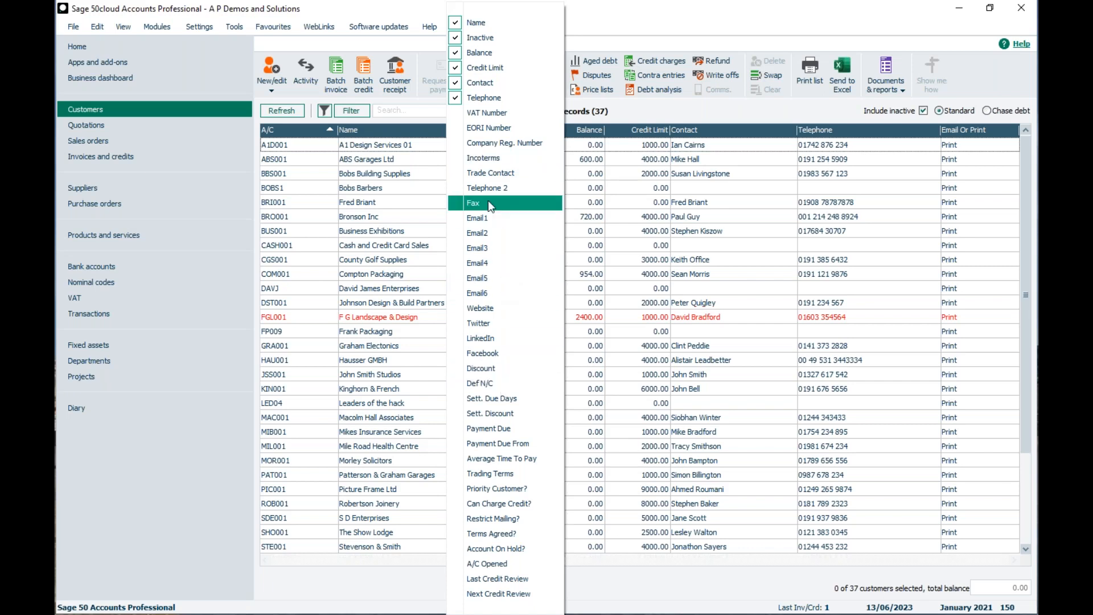
pyautogui.click(498, 114)
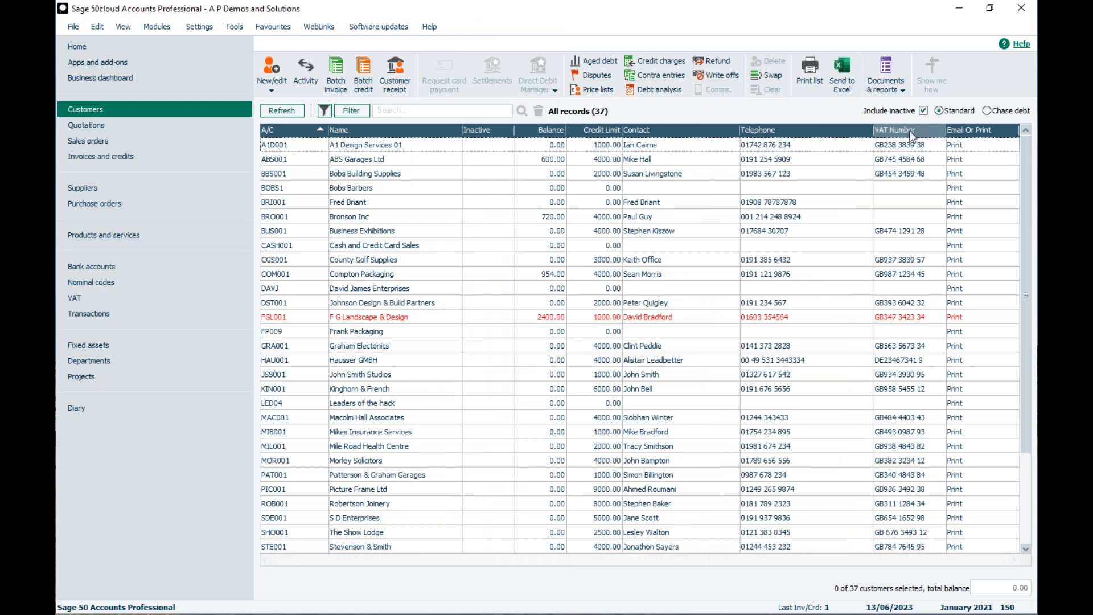
pyautogui.rightClick(799, 128)
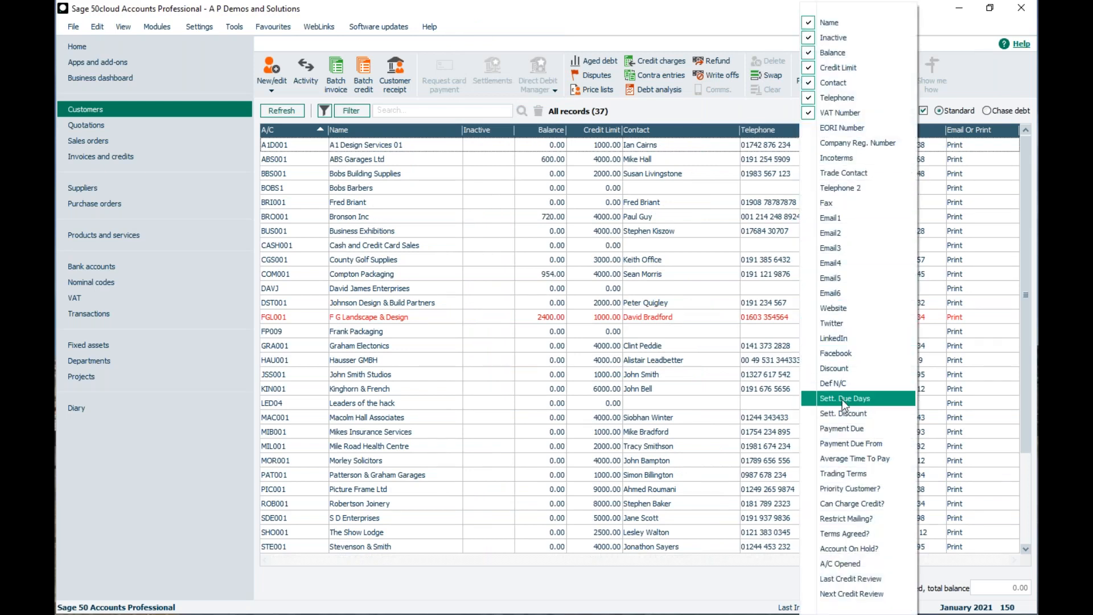
pyautogui.click(841, 382)
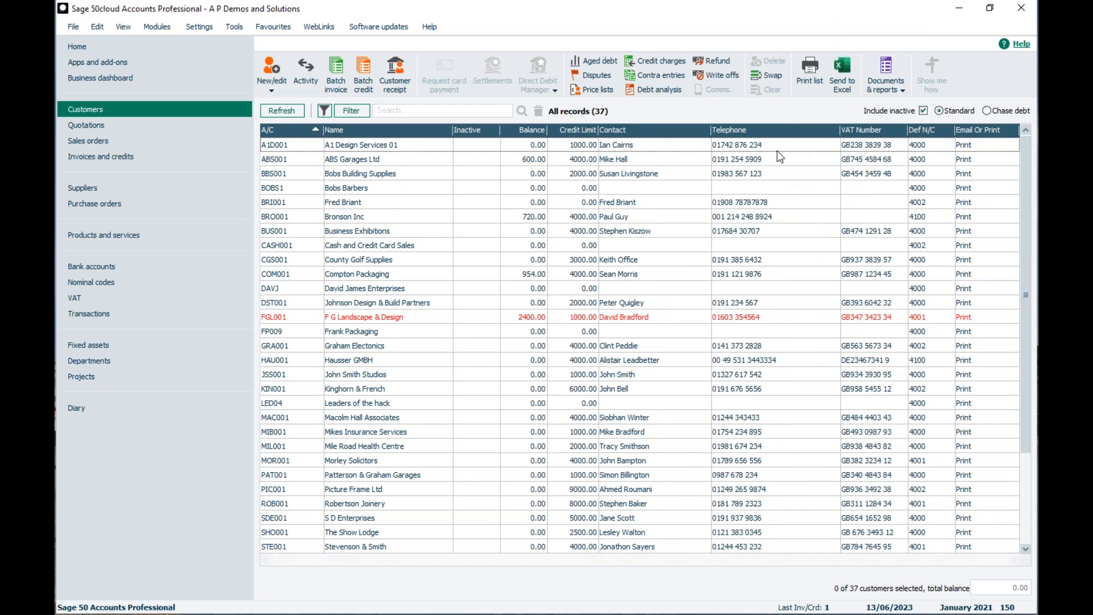
pyautogui.rightClick(774, 135)
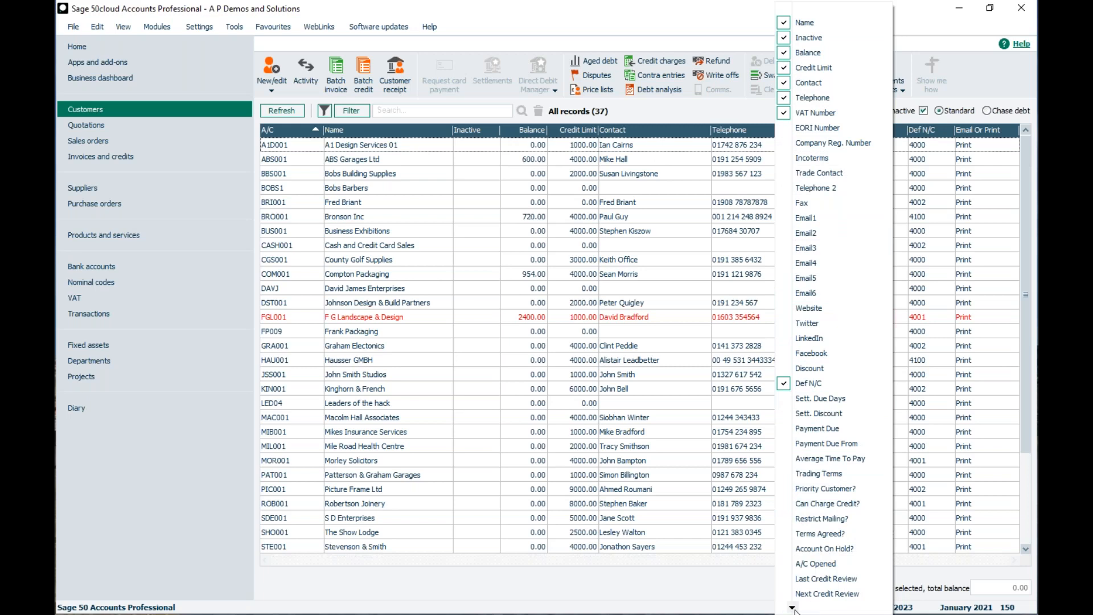
pyautogui.moveTo(789, 608)
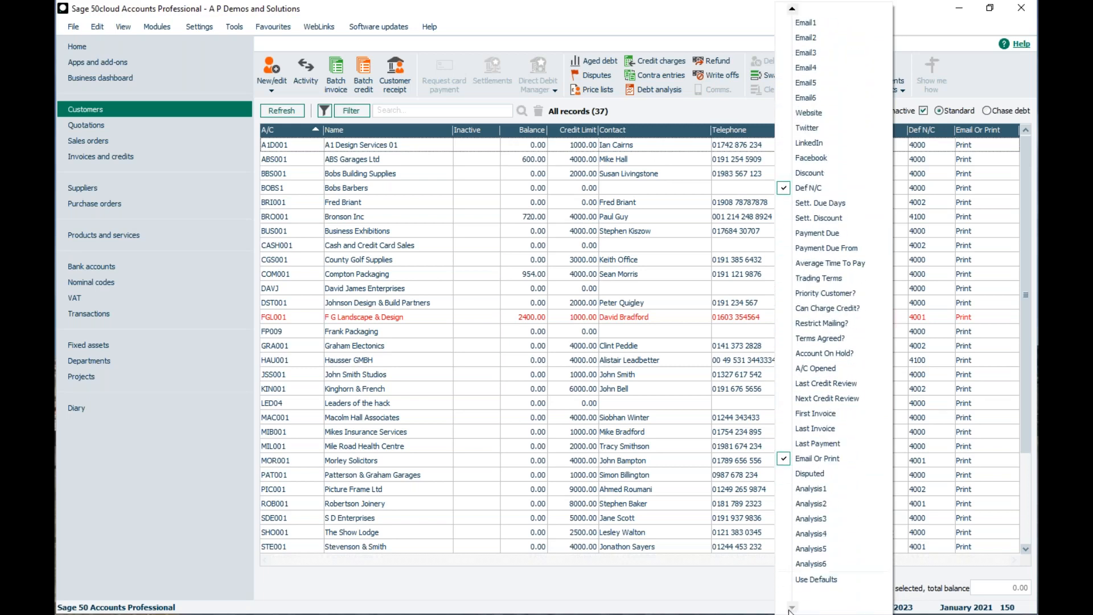
pyautogui.click(820, 580)
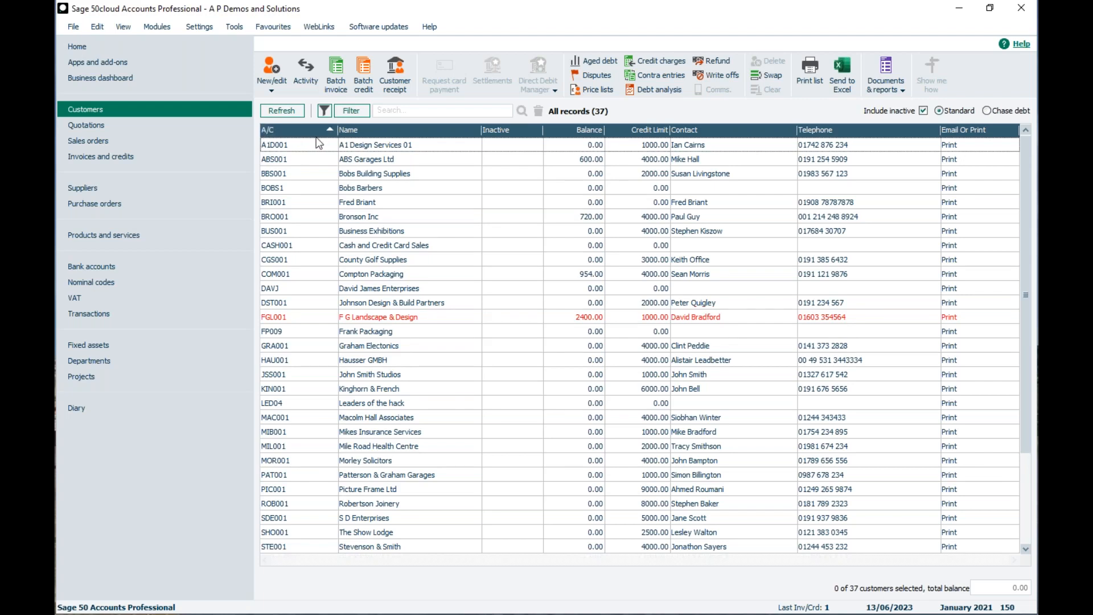
# Sort the Customers list by Balance in descending order.
pyautogui.click(574, 132)
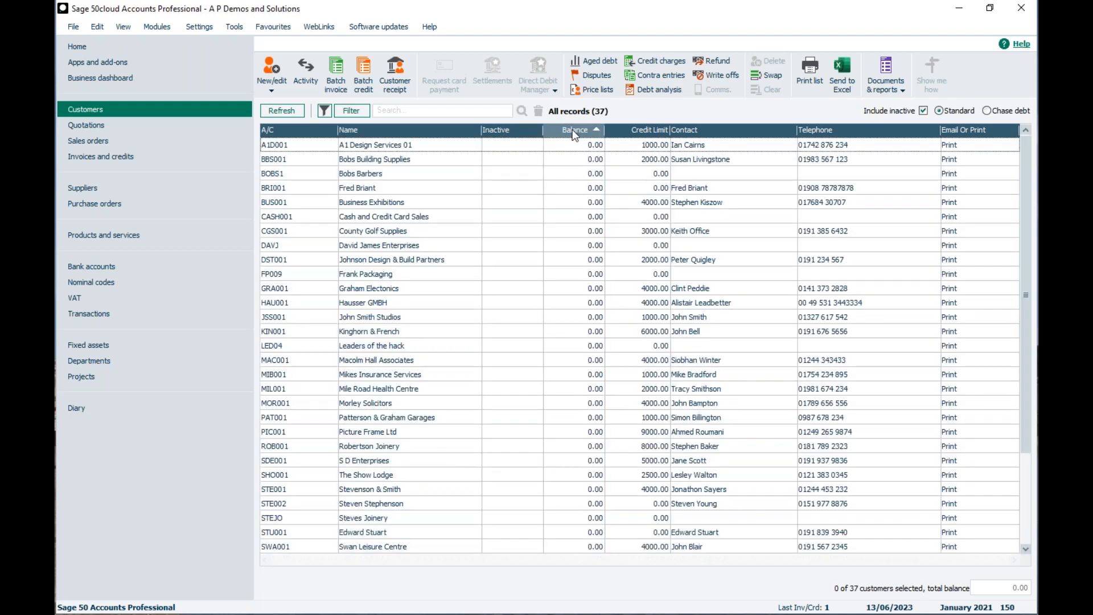
pyautogui.click(573, 132)
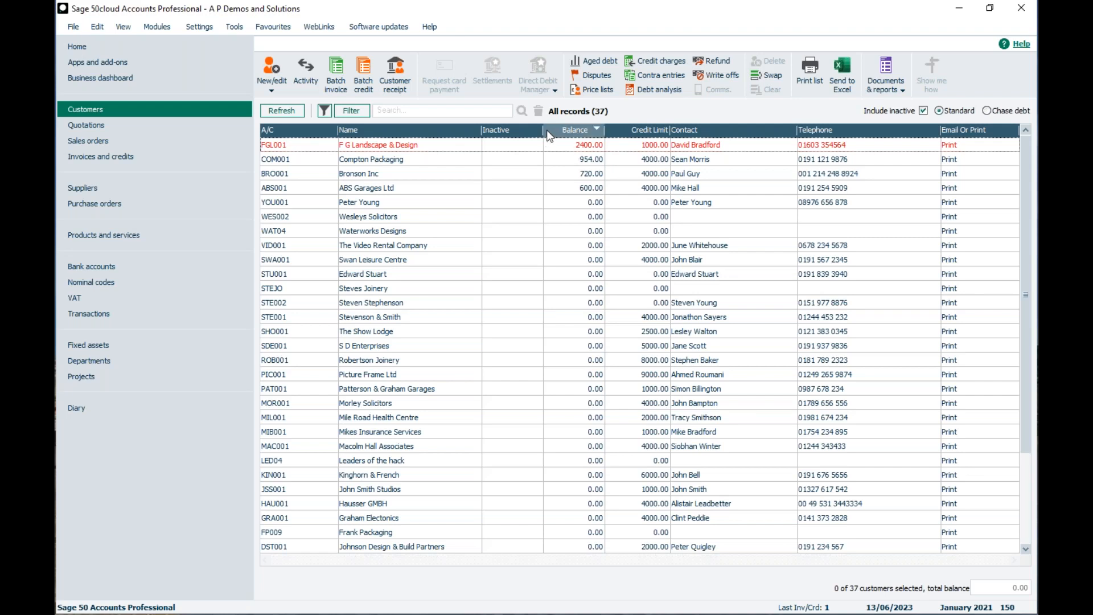
# Open a batch customer invoice and hide its Project Ref and Ex.Ref columns.
pyautogui.click(336, 73)
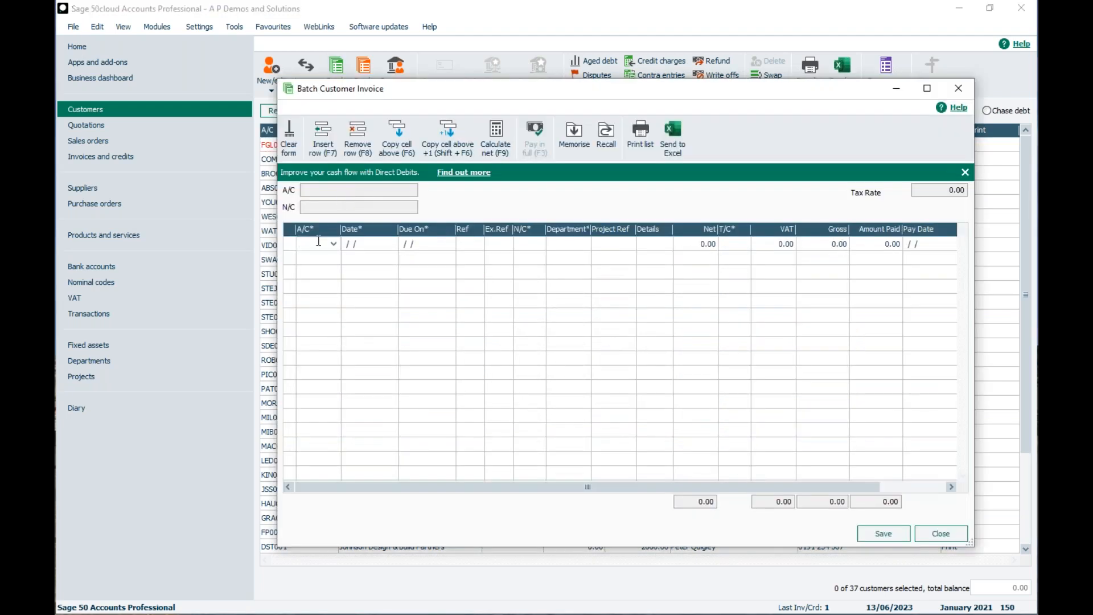
pyautogui.rightClick(692, 233)
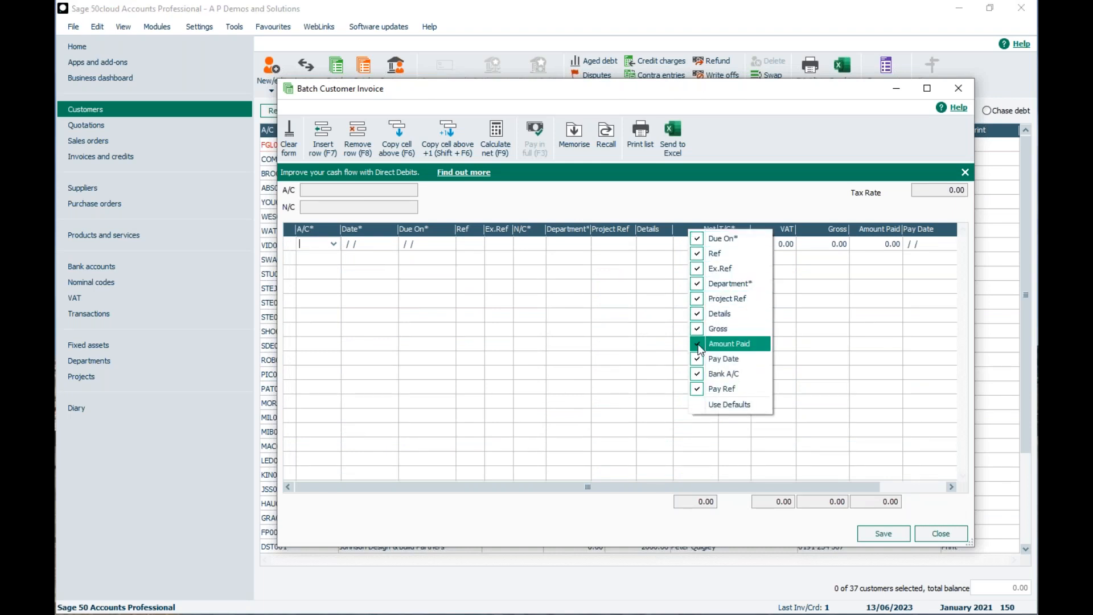
pyautogui.click(698, 298)
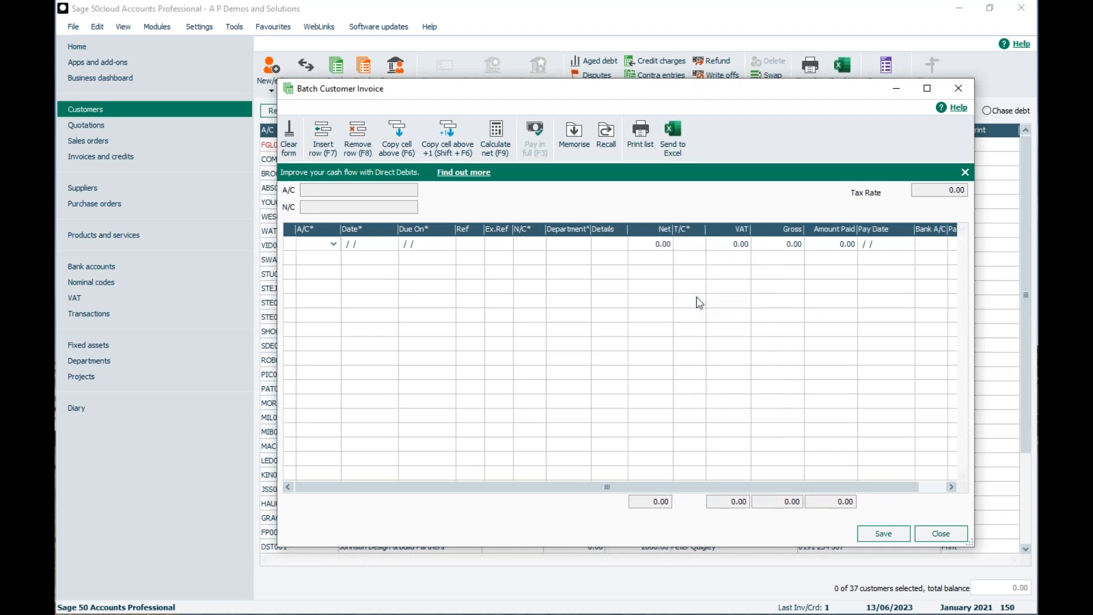
pyautogui.rightClick(638, 234)
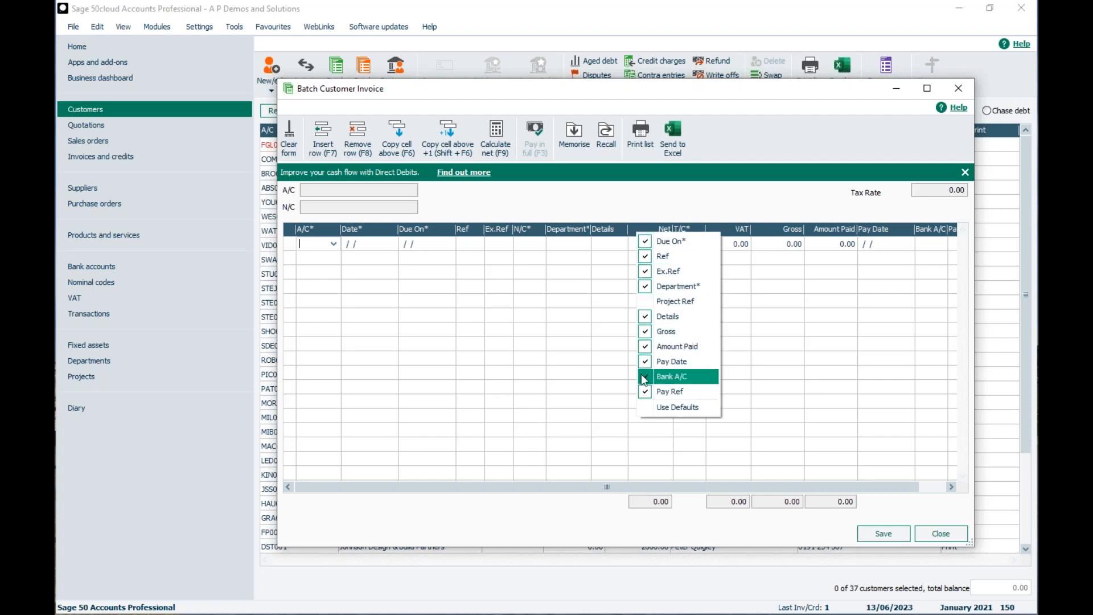
pyautogui.click(646, 276)
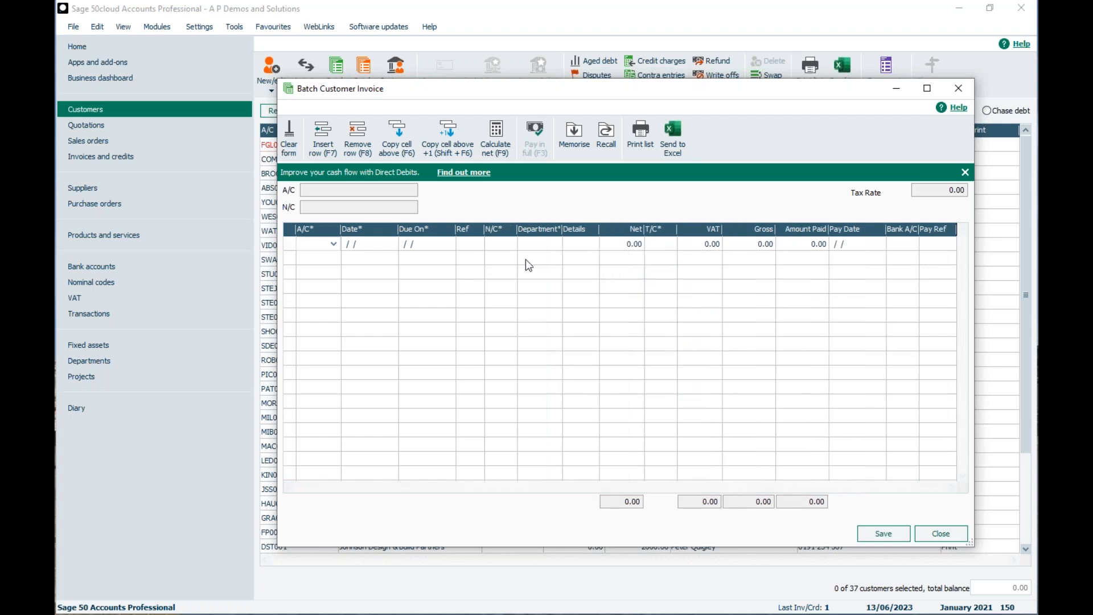
# Restore the batch customer invoice's default columns and close the window.
pyautogui.rightClick(578, 230)
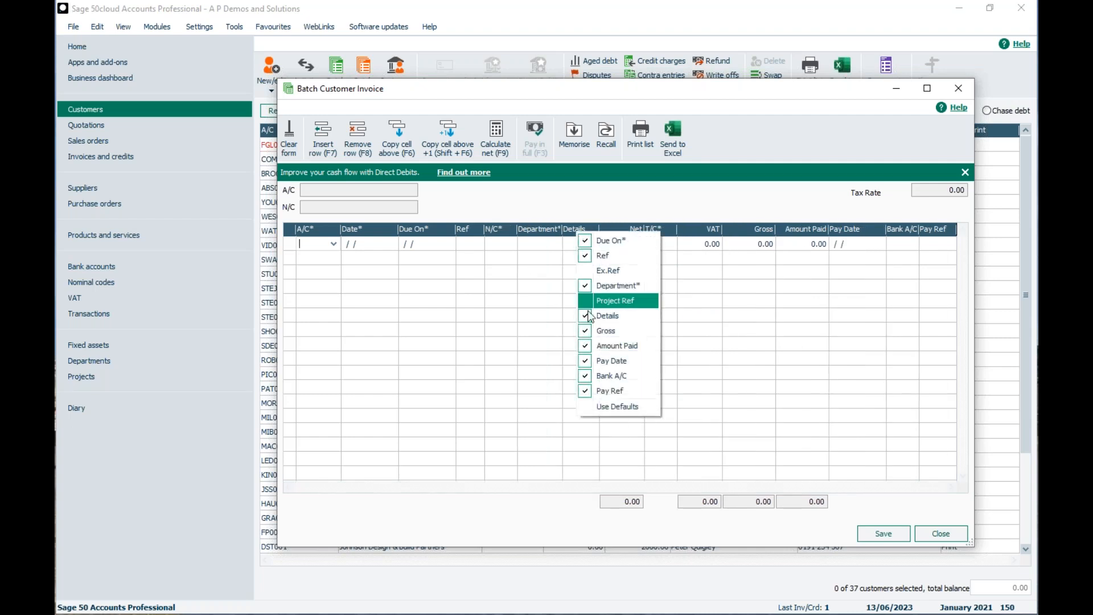
pyautogui.click(601, 406)
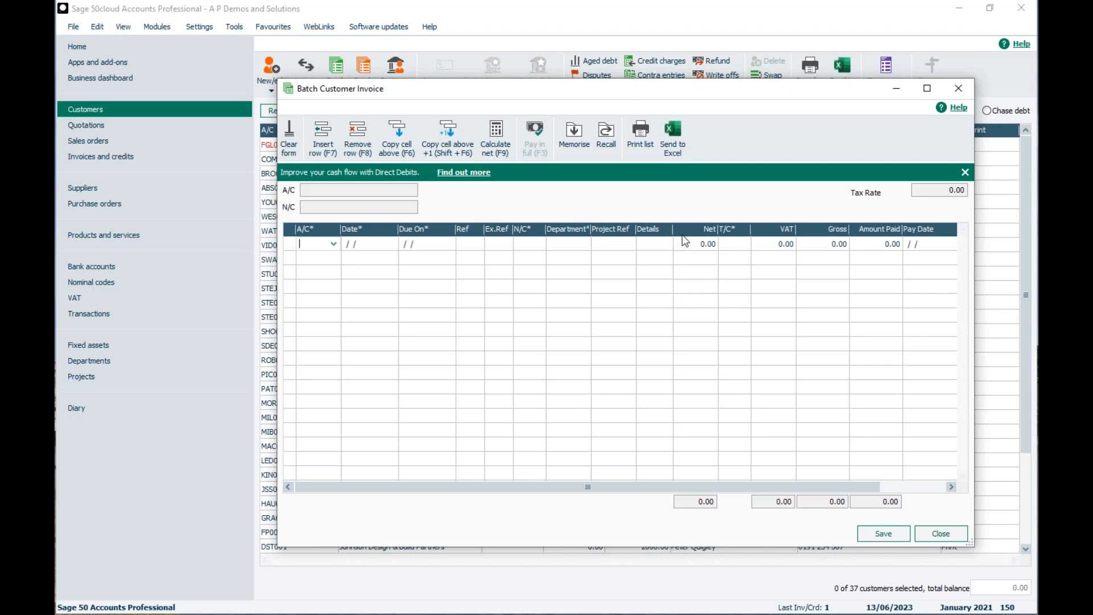
pyautogui.click(941, 534)
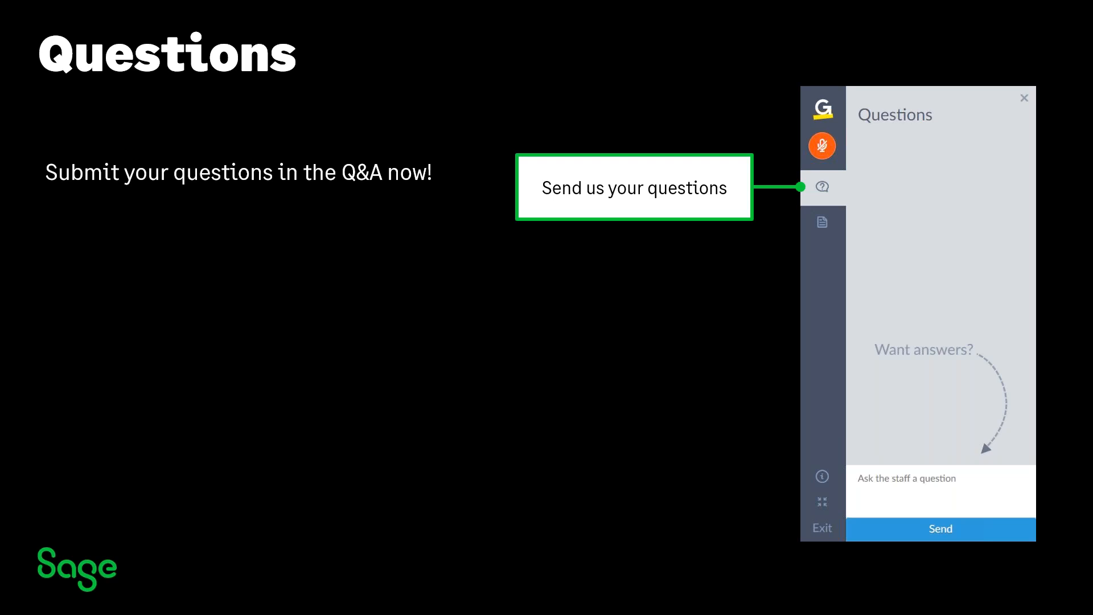
pyautogui.press('Right')
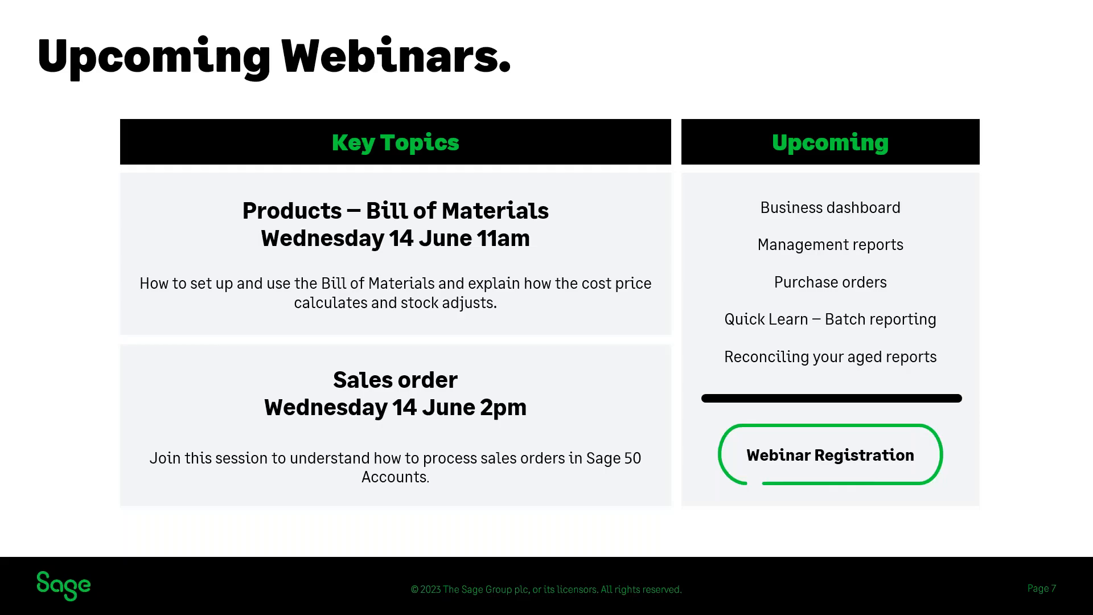